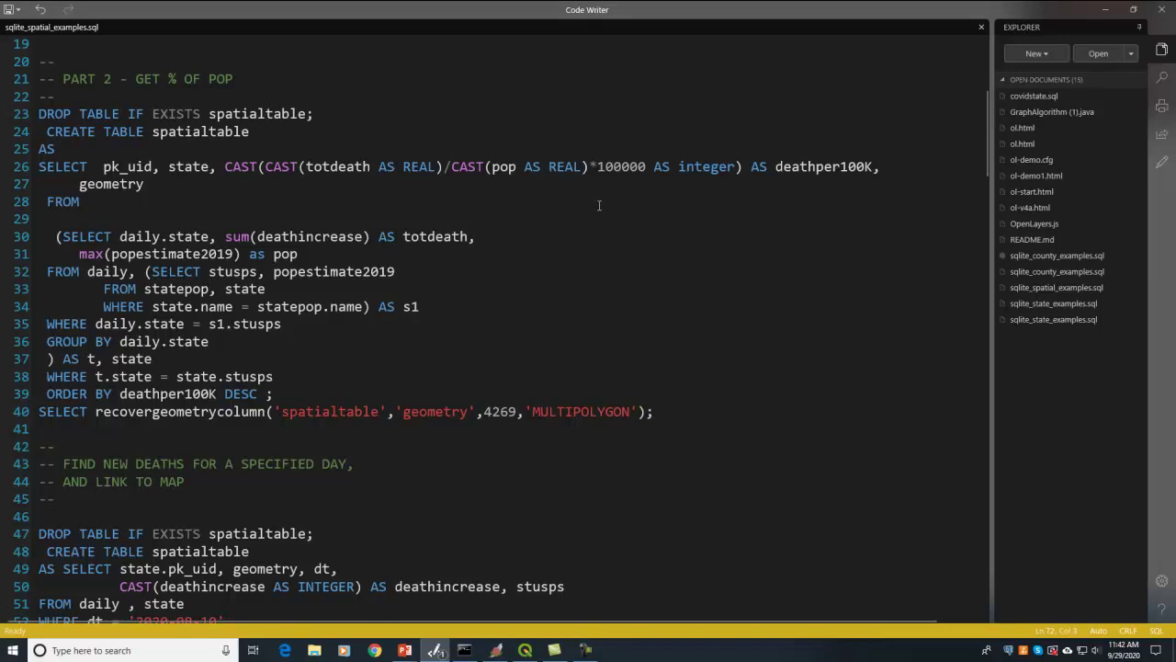
# In sqlite_spatial_examples.sql, select and copy the DROP/CREATE spatialtable query for 2020-08-10 new deaths
pyautogui.moveTo(648, 167); pyautogui.dragTo(232, 168)
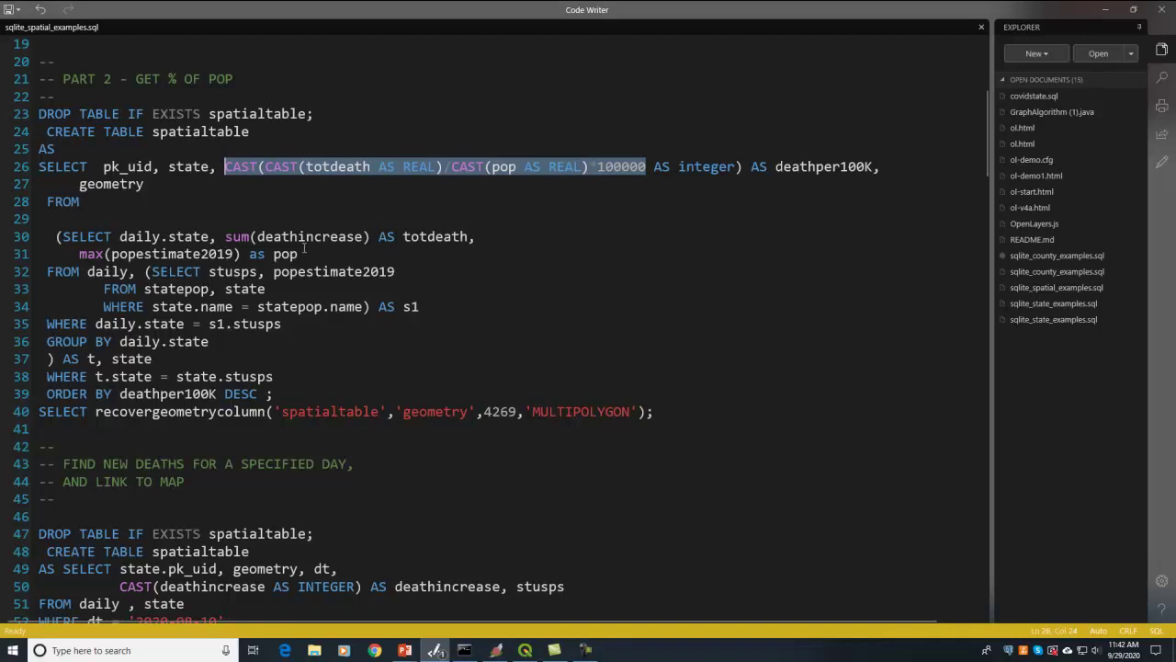
pyautogui.scroll(-3, 303, 250)
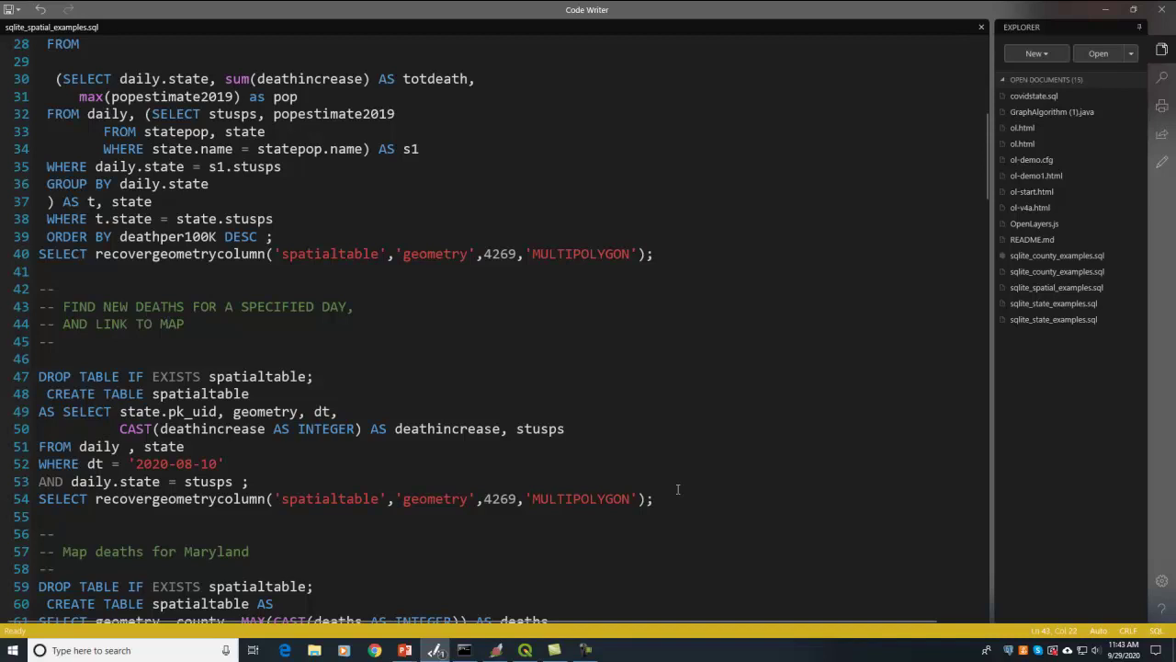
pyautogui.moveTo(683, 499); pyautogui.dragTo(39, 377)
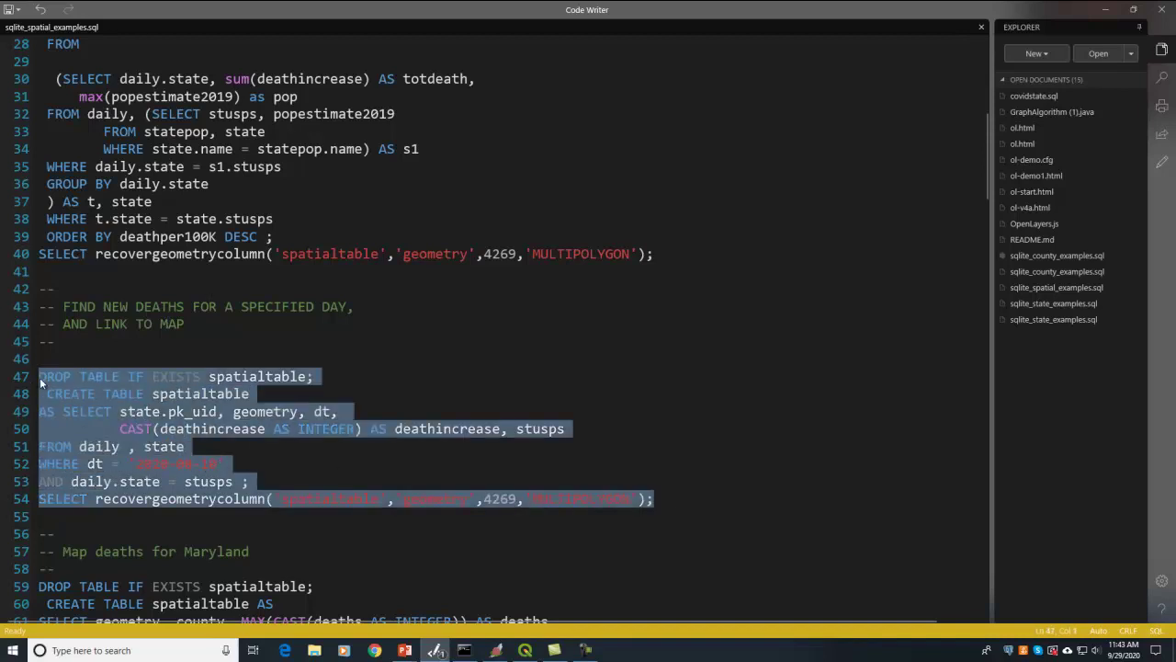
# In spatialite_gui, replace the old delete query with the copied spatialtable script and refresh the table list
pyautogui.hotkey('alt', 'Tab')
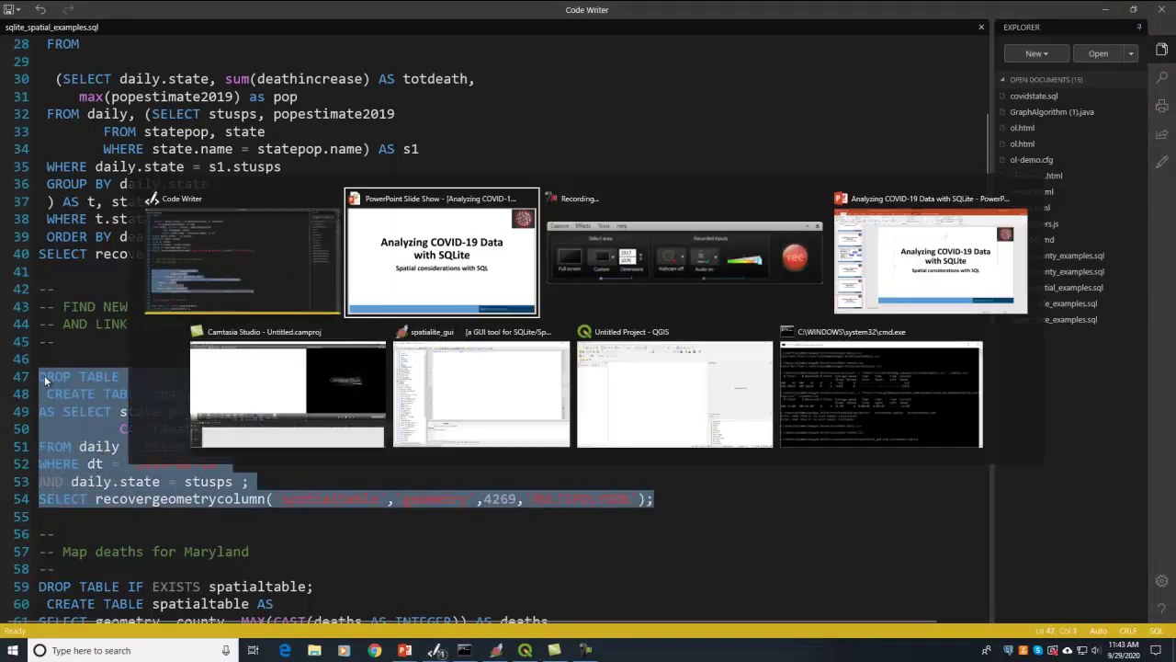
pyautogui.hotkey('alt', 'Tab')
pyautogui.hotkey('alt', 'Tab')
pyautogui.hotkey('alt', 'Tab')
pyautogui.hotkey('alt', 'Tab')
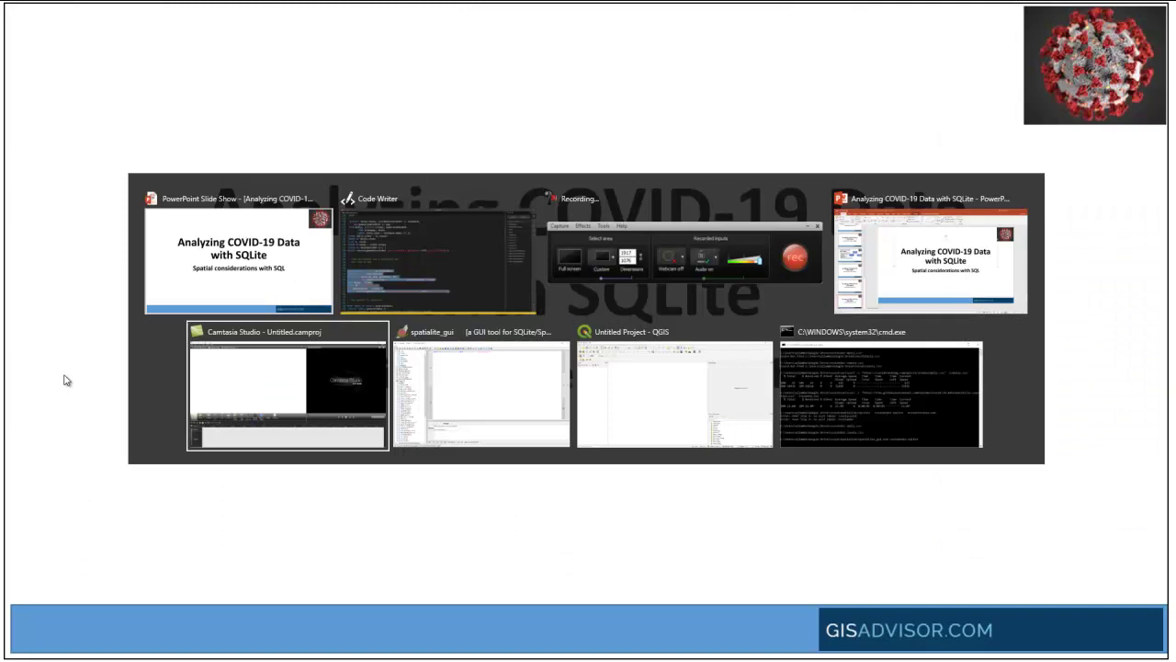
pyautogui.hotkey('alt', 'Tab')
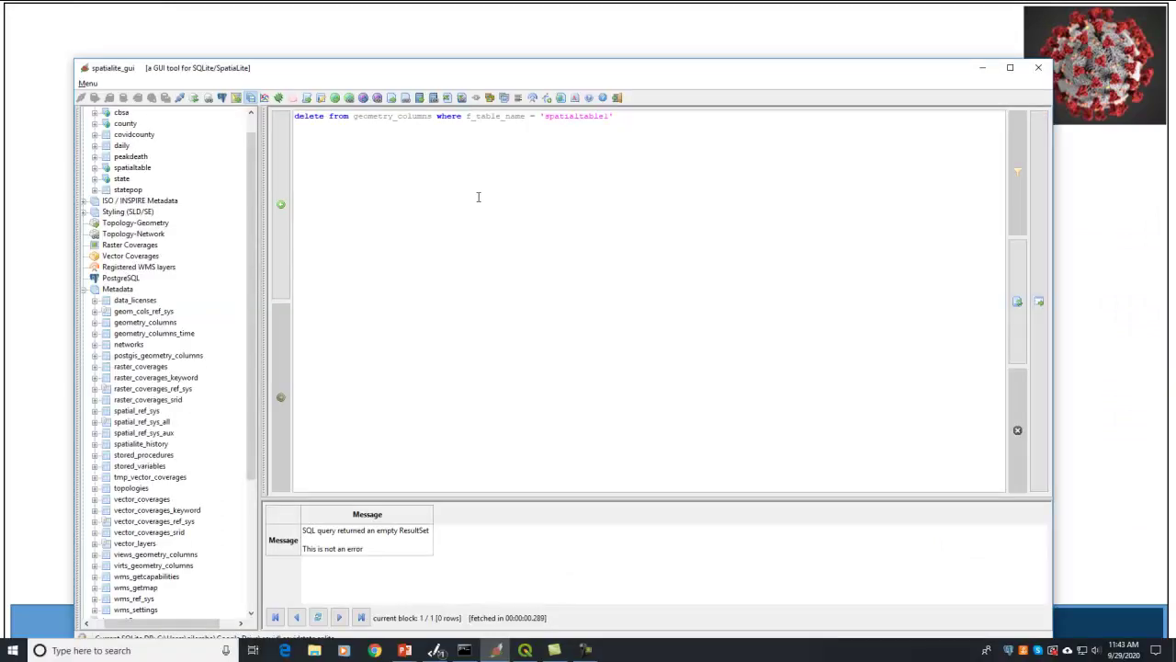
pyautogui.hotkey('ctrl', 'a')
pyautogui.write("DROP TABLE IF EXISTS spatialtable;  CREATE TABLE spatialtable AS SELECT state.pk_uid, geometry, dt,               CAST(deathincrease AS INTEGER) AS deathincrease, stusps FROM daily , state WHERE dt = '2020-03-10' AND daily.state = stusps ; SELECT recovergeometrycolumn('spatialtable','geometry',4269,'MULTIPOLYGON');")
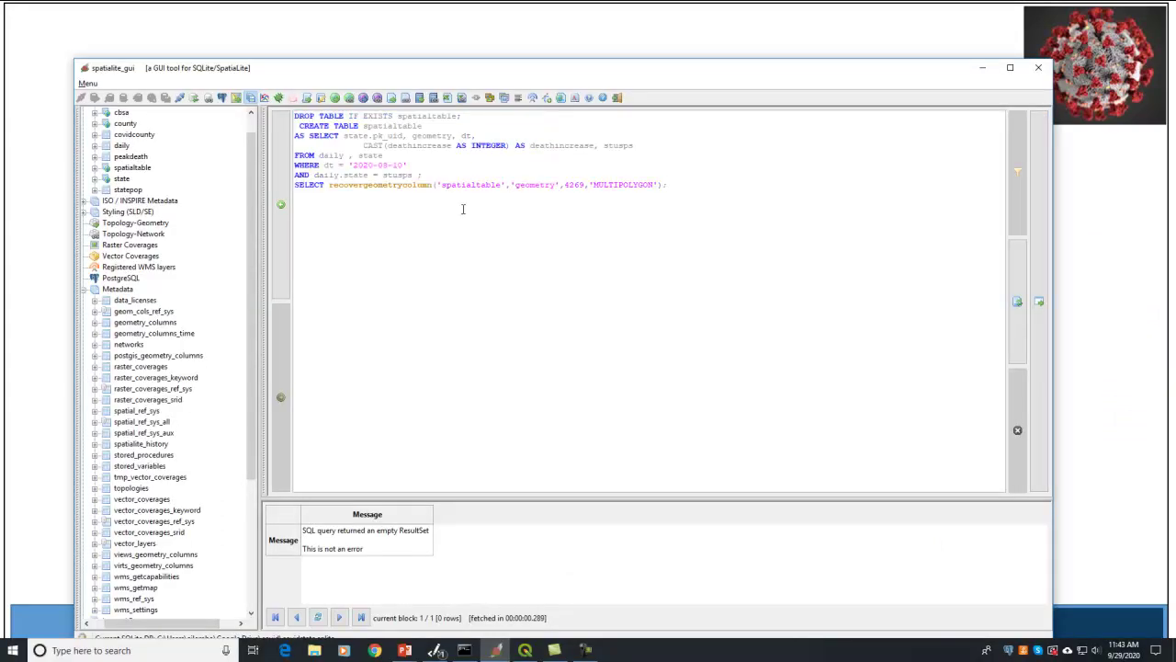
pyautogui.keyDown('ctrl'); pyautogui.scroll(4, 459, 207); pyautogui.keyUp('ctrl')
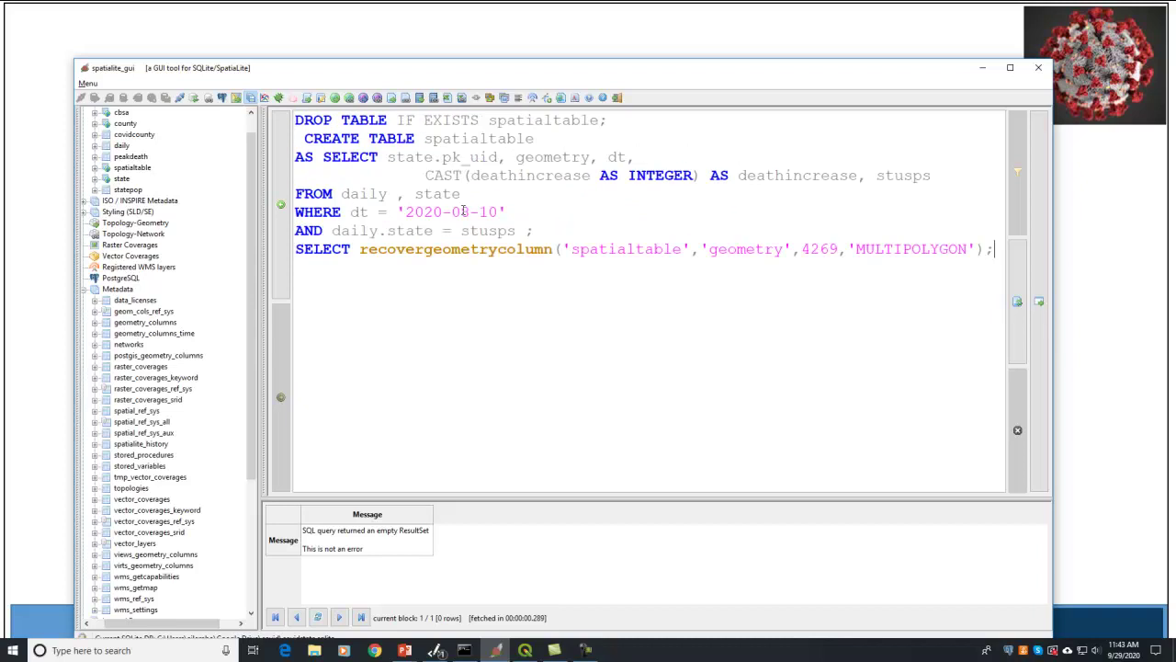
pyautogui.hotkey('ctrl', 'Return')
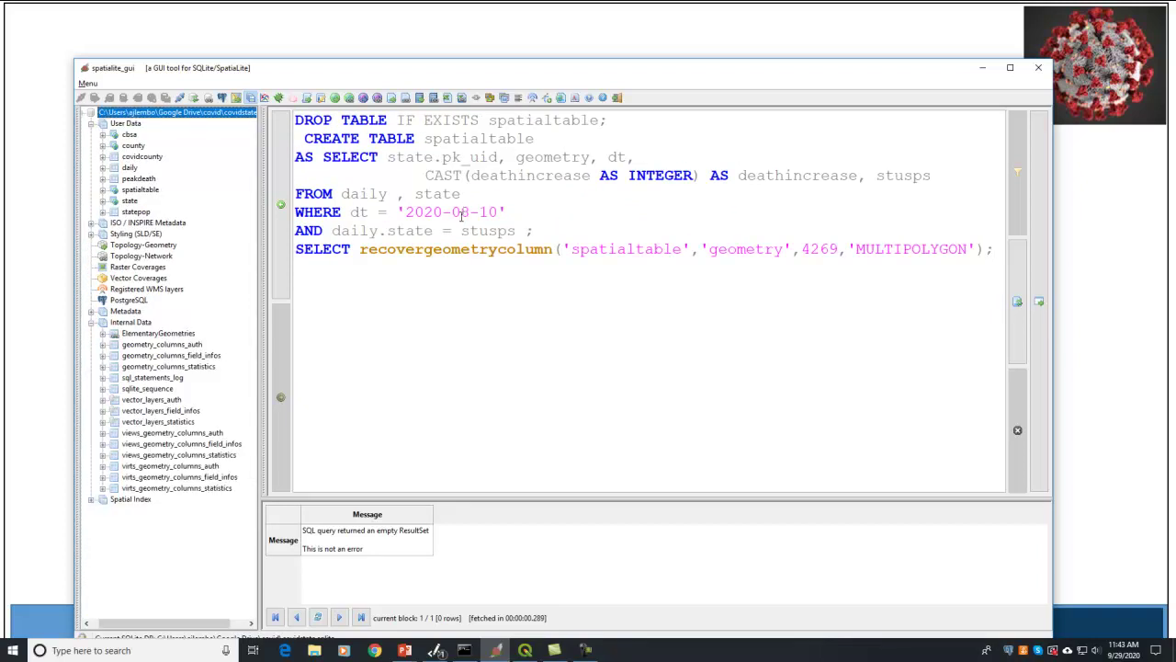
# Highlight the script's DROP TABLE, CREATE TABLE, SELECT body and recovergeometrycolumn lines in turn
pyautogui.click(294, 119)
pyautogui.moveTo(295, 120); pyautogui.dragTo(615, 120)
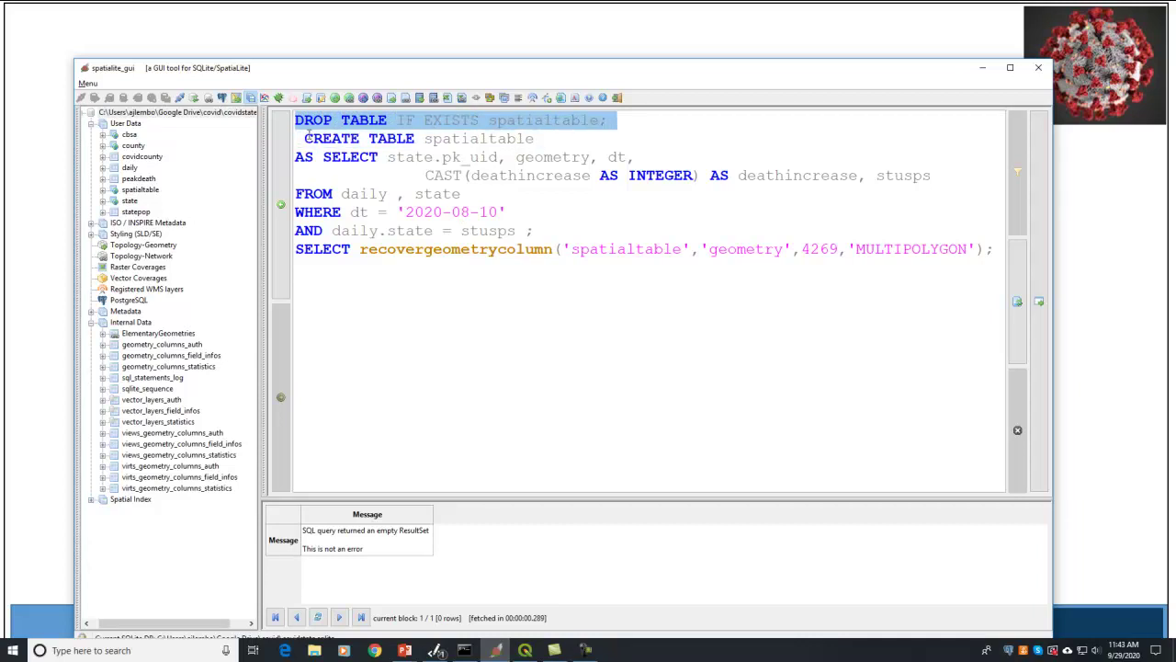
pyautogui.moveTo(312, 138); pyautogui.dragTo(291, 103)
pyautogui.moveTo(323, 157); pyautogui.dragTo(542, 218)
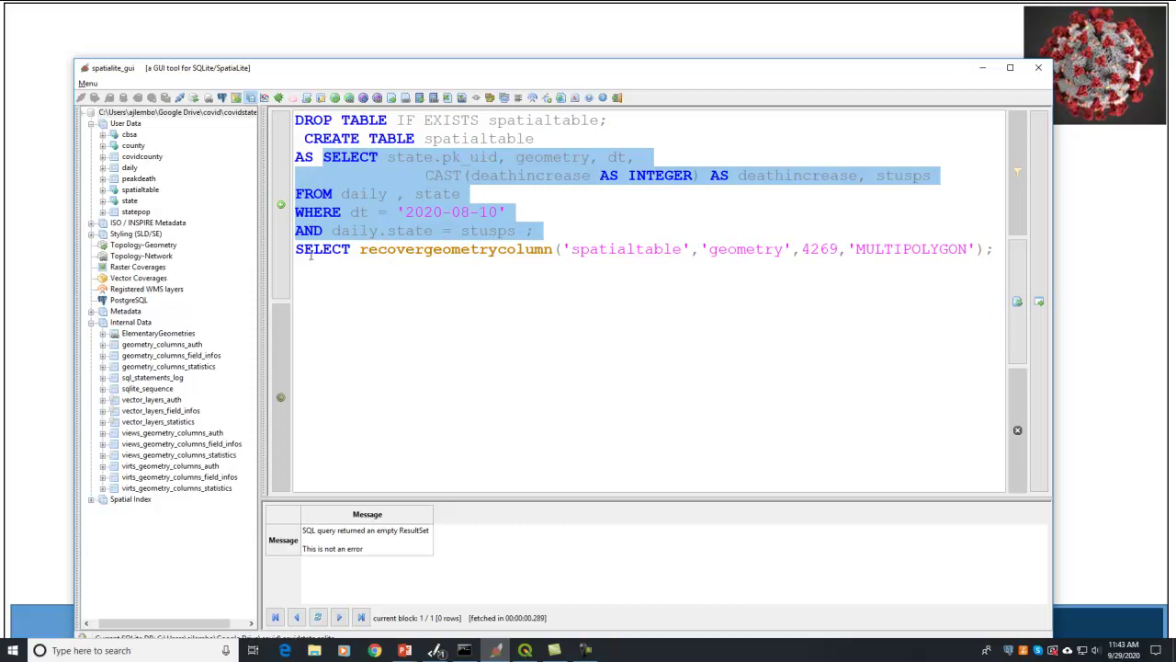
pyautogui.moveTo(296, 249); pyautogui.dragTo(992, 288)
pyautogui.click(597, 278)
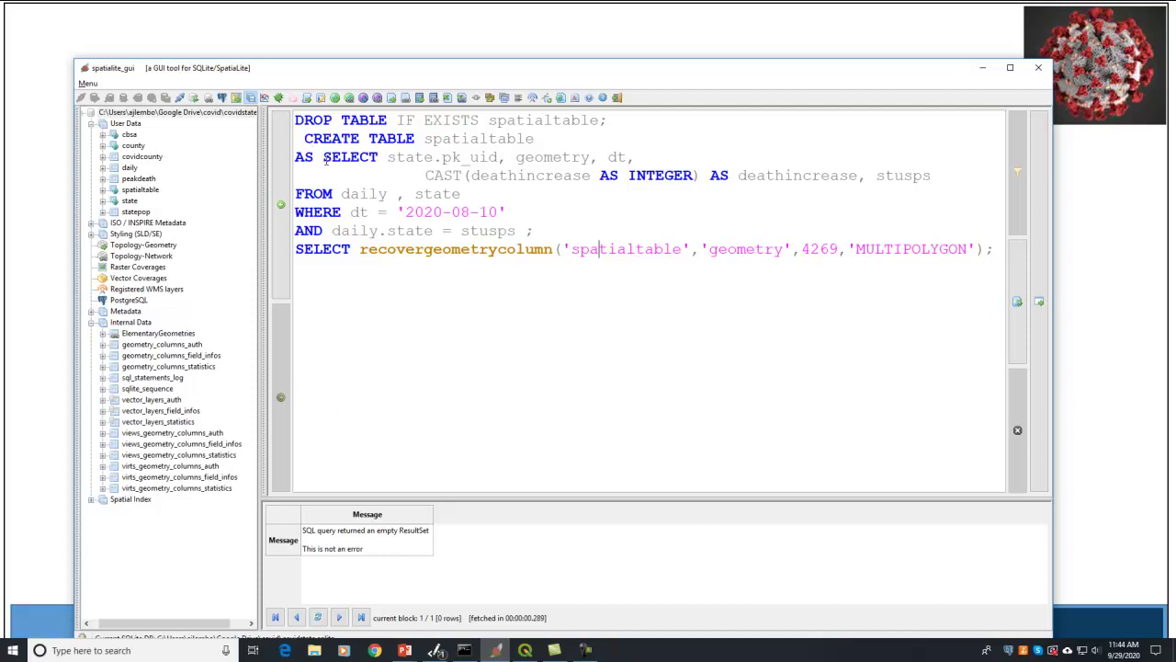
# Review the SELECT column list, the deathincrease integer cast and daily.state in the join
pyautogui.moveTo(323, 157); pyautogui.dragTo(513, 214)
pyautogui.click(515, 187)
pyautogui.moveTo(471, 175); pyautogui.dragTo(682, 186)
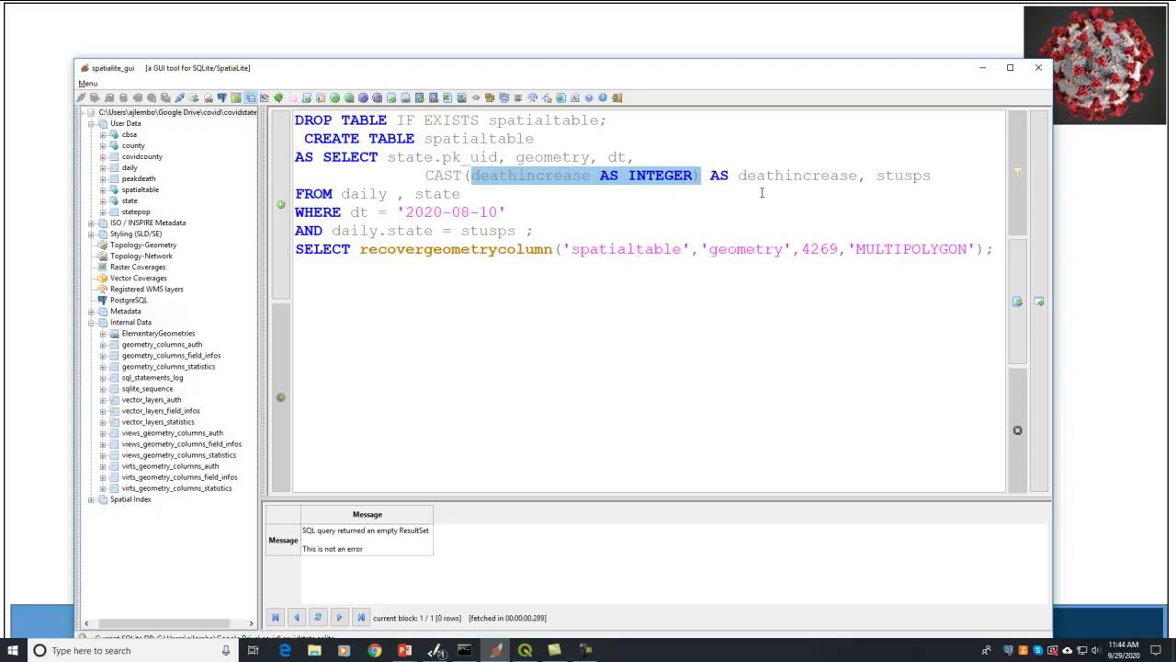
pyautogui.click(895, 177)
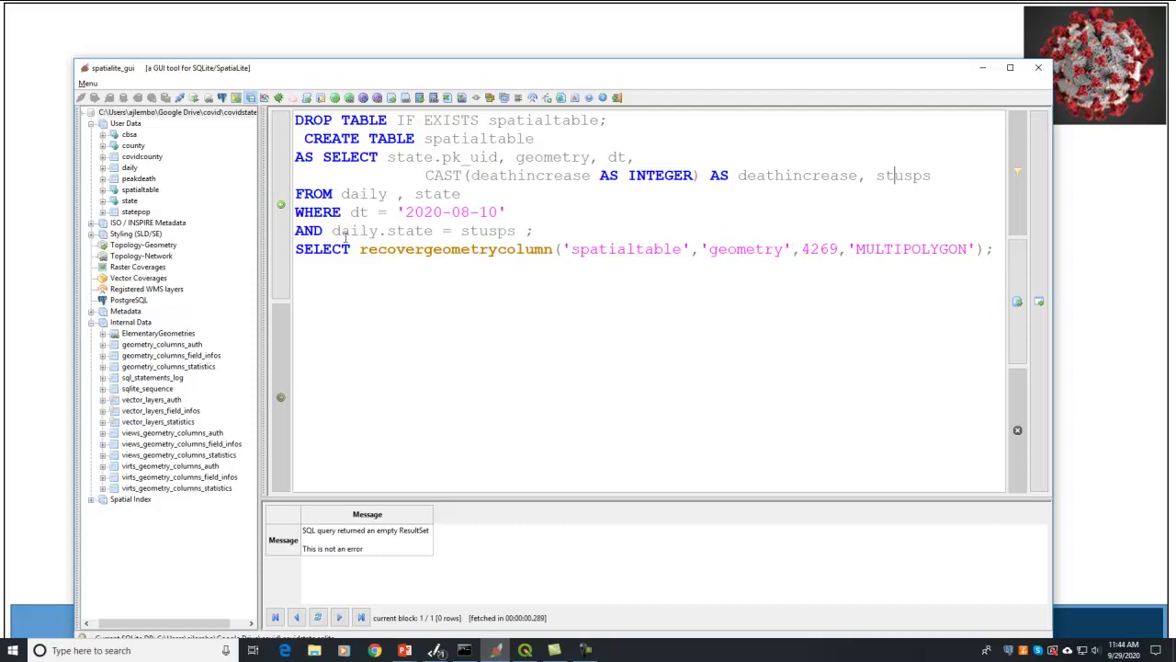
pyautogui.moveTo(331, 230); pyautogui.dragTo(437, 230)
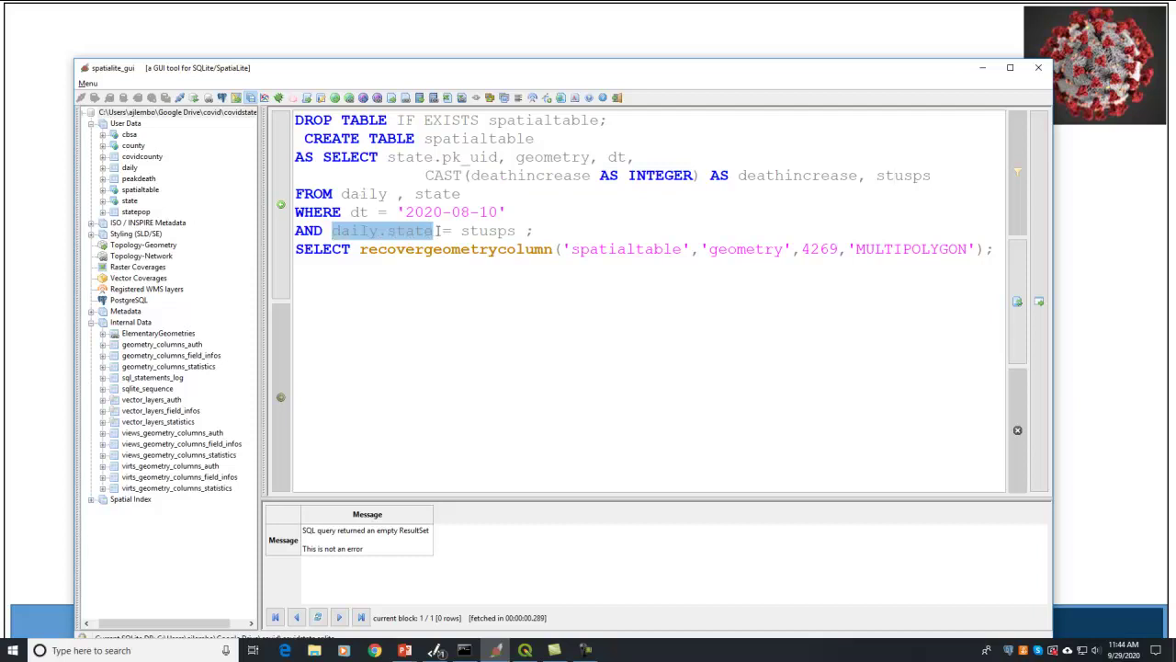
# Check the state table's geometry column, then highlight the daily table in FROM
pyautogui.click(103, 200)
pyautogui.click(150, 322)
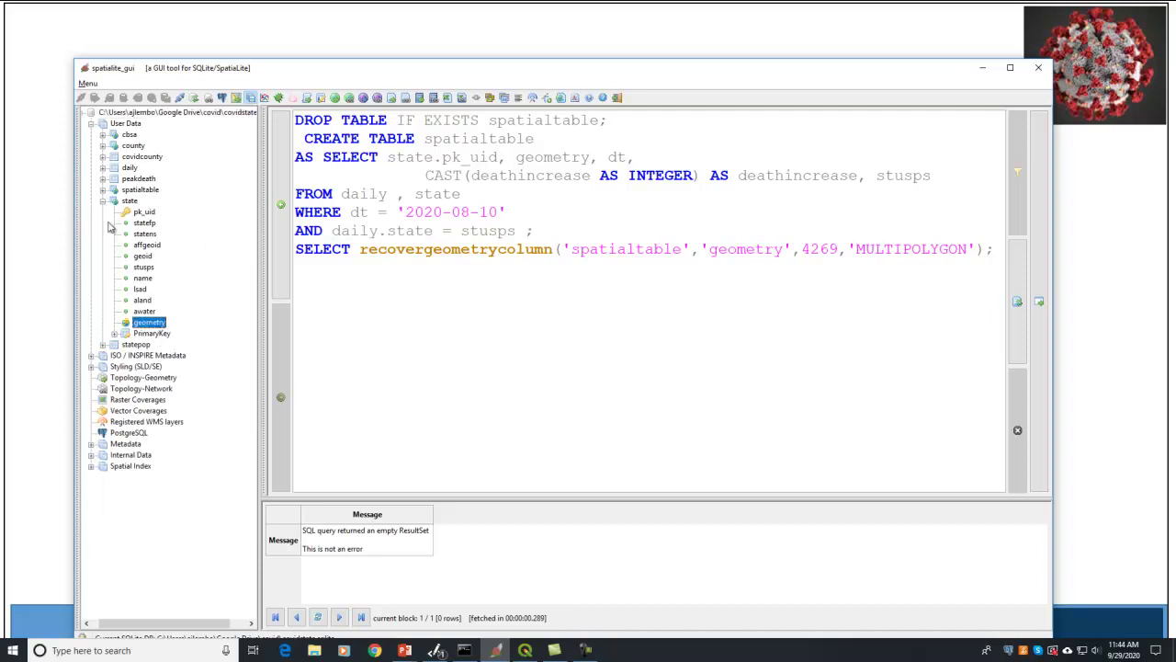
pyautogui.click(103, 200)
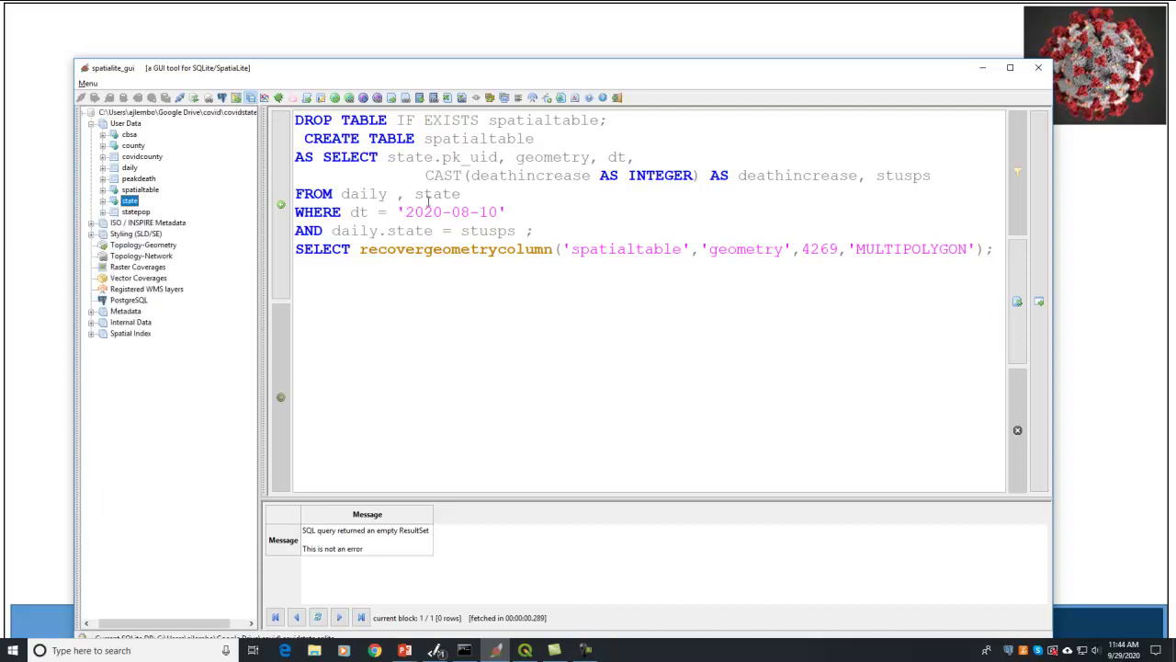
pyautogui.moveTo(377, 195); pyautogui.dragTo(432, 231)
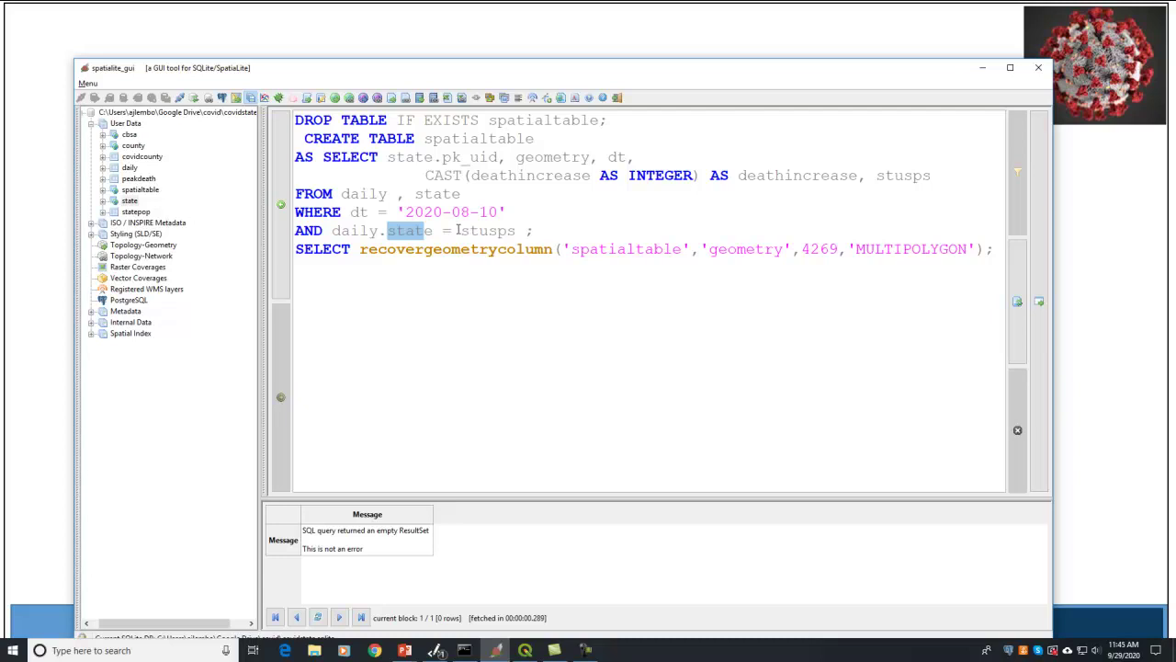
pyautogui.press('Right')
pyautogui.press('Left')
# Highlight the stusps join column and the dt = '2020-08-10' filter in WHERE
pyautogui.moveTo(462, 231); pyautogui.dragTo(520, 231)
pyautogui.click(518, 230)
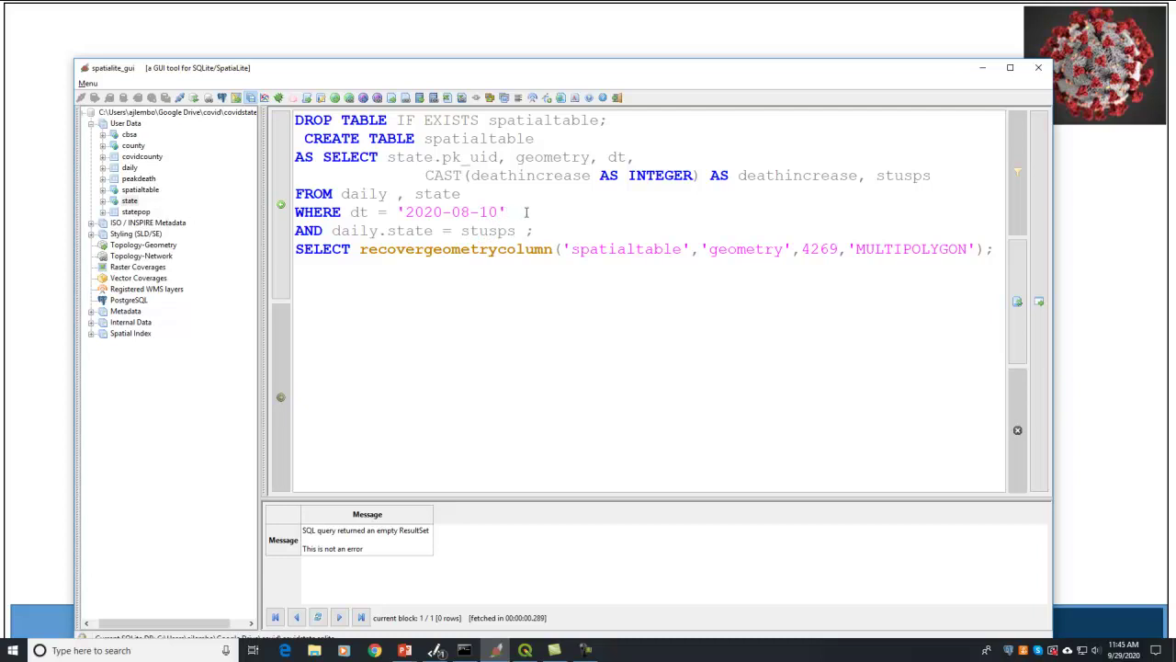
pyautogui.moveTo(517, 211); pyautogui.dragTo(407, 211)
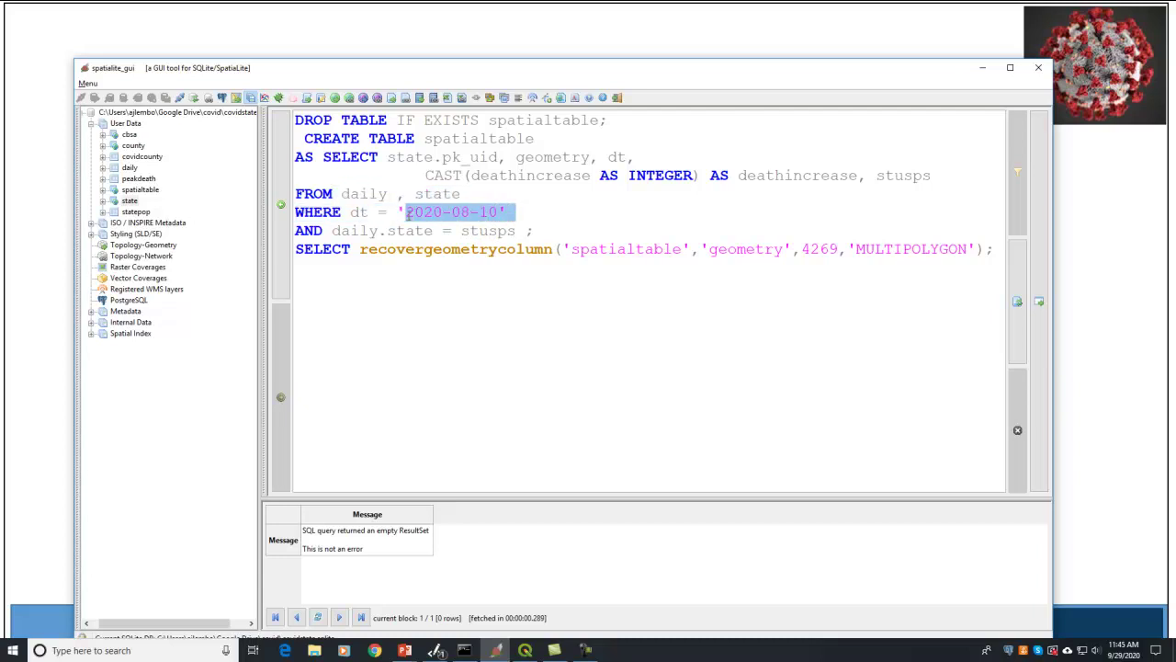
pyautogui.click(462, 211)
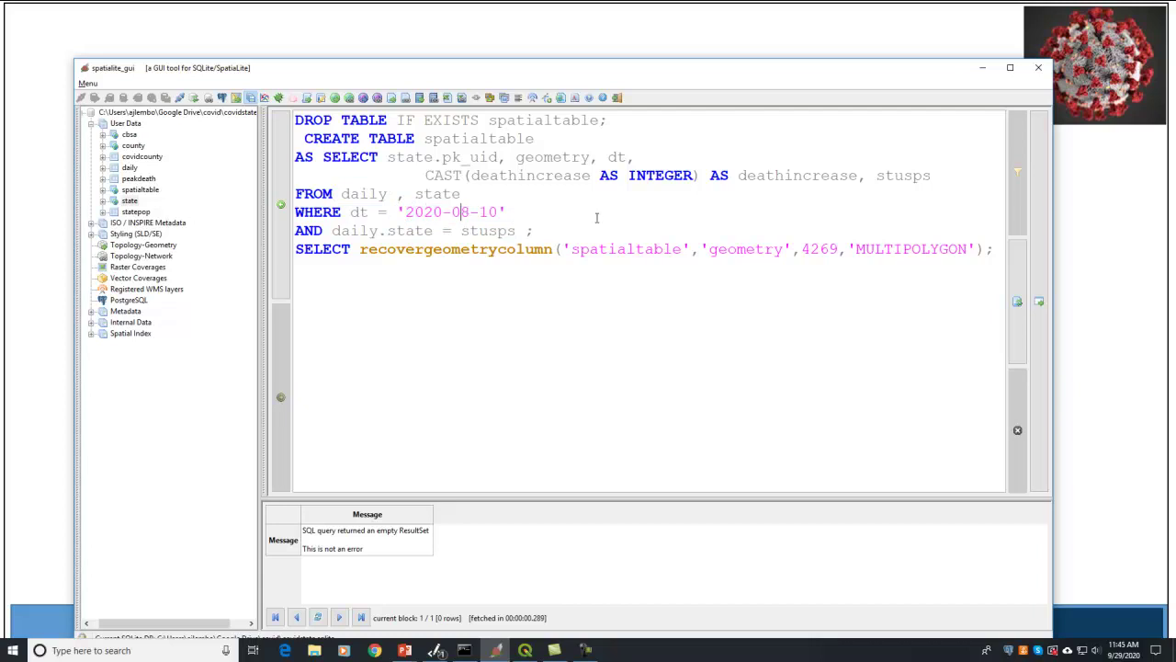
# Run the rebuild script, then delete its DROP/CREATE TABLE and recovergeometrycolumn lines
pyautogui.click(1040, 267)
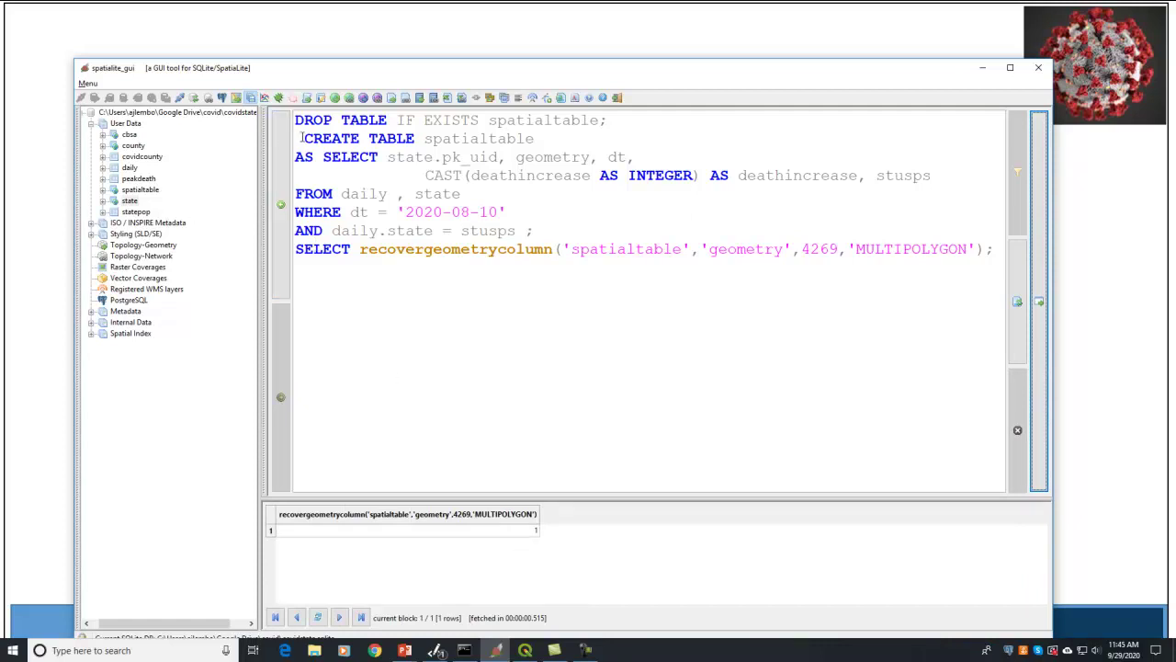
pyautogui.moveTo(304, 138); pyautogui.dragTo(334, 138)
pyautogui.moveTo(544, 138); pyautogui.dragTo(280, 75)
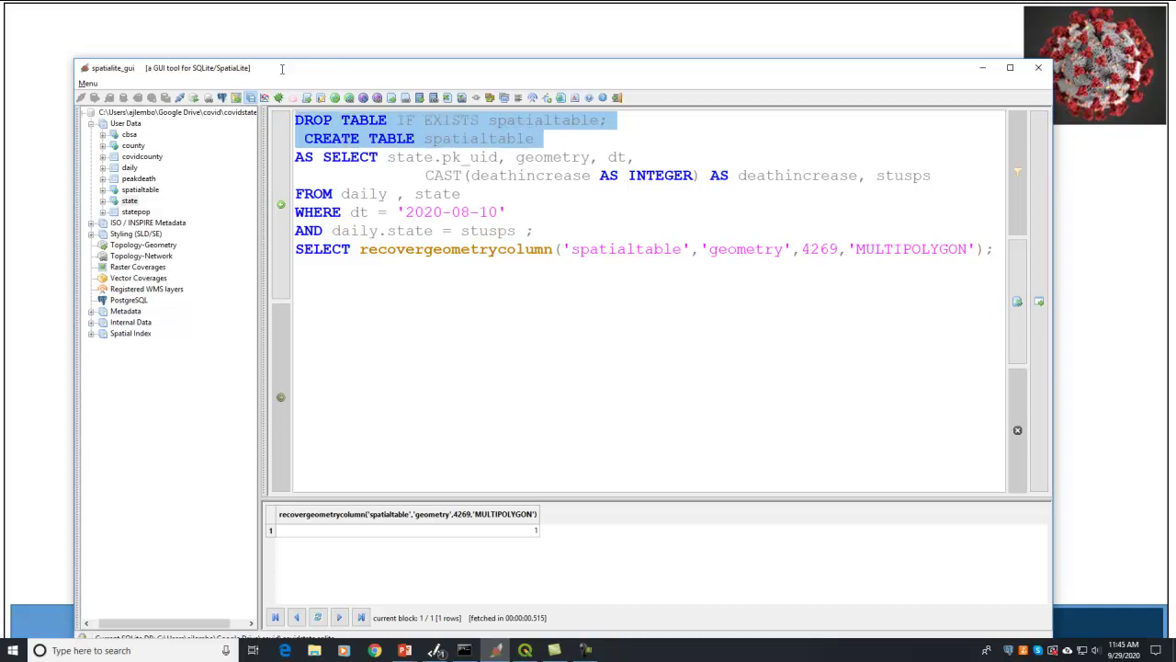
pyautogui.press('Delete')
pyautogui.moveTo(295, 212); pyautogui.dragTo(388, 212)
pyautogui.hotkey('shift', 'End')
pyautogui.press('Delete')
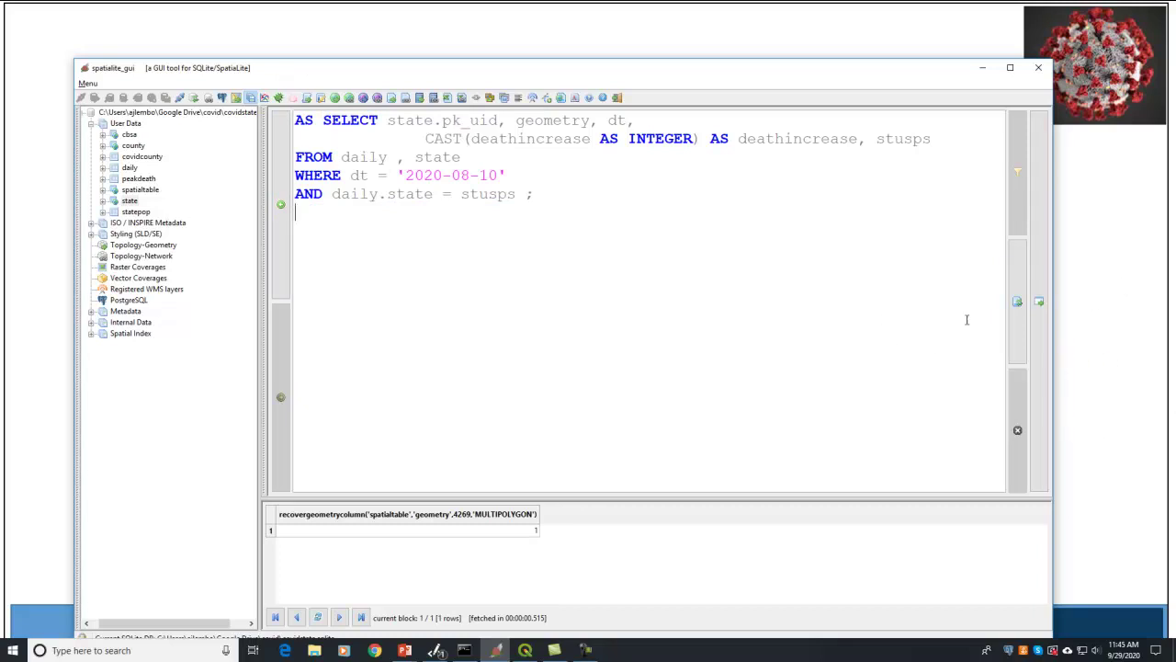
# After a syntax error, remove the leading AS and run the plain SELECT, returning 52 state rows
pyautogui.click(1037, 304)
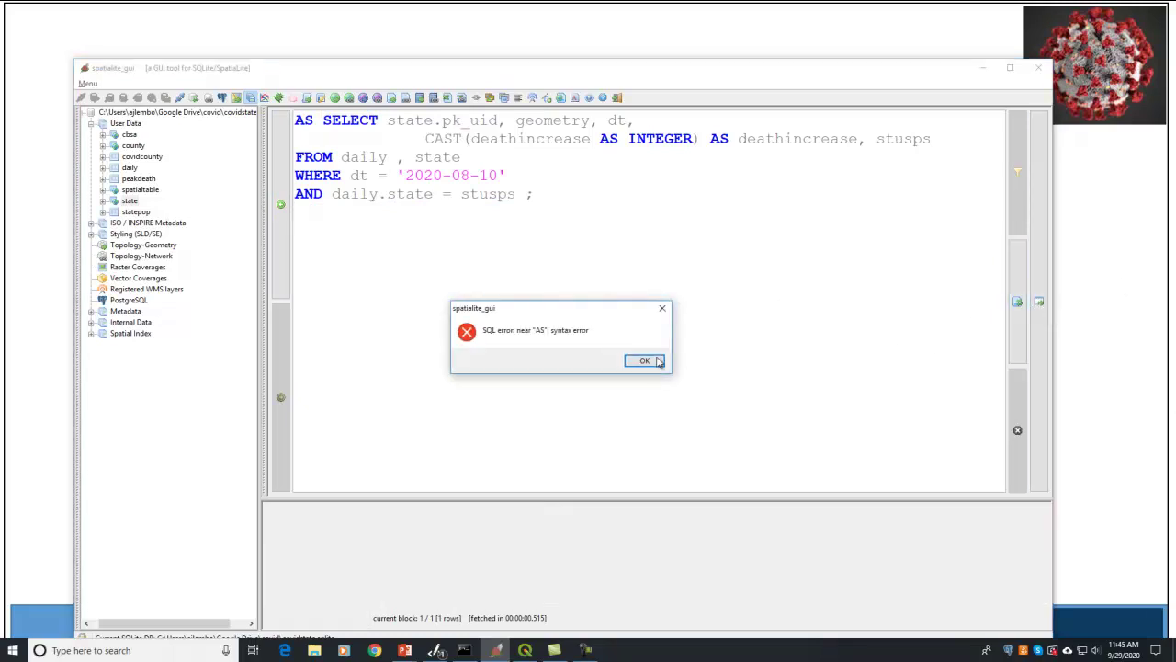
pyautogui.click(645, 360)
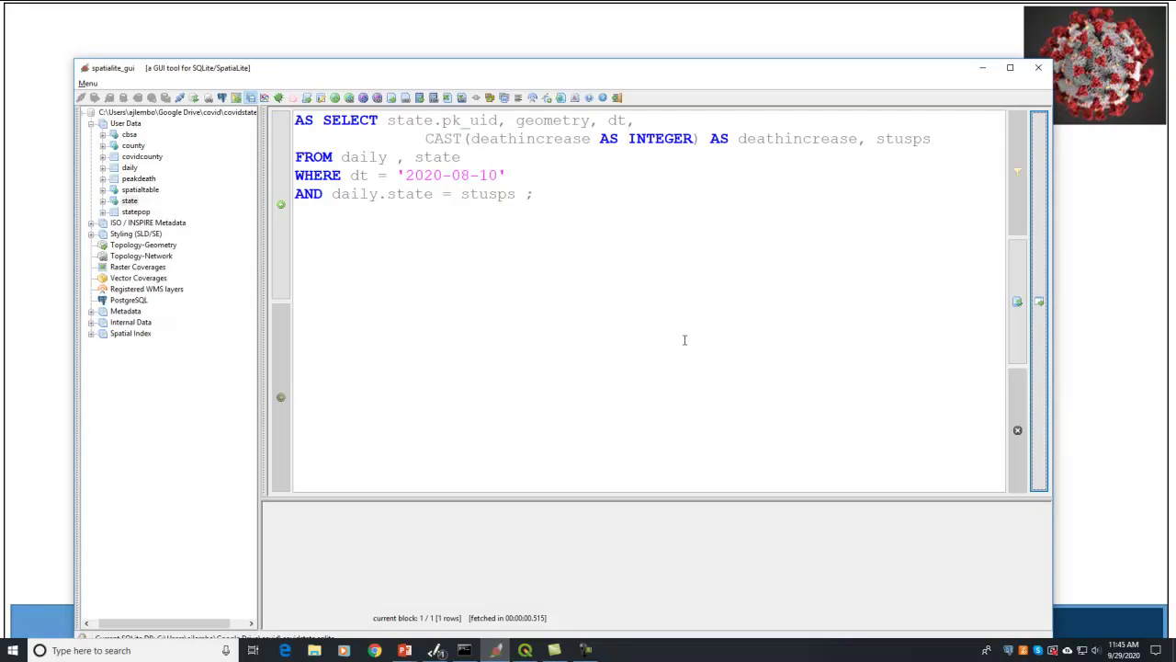
pyautogui.moveTo(324, 121); pyautogui.dragTo(209, 122)
pyautogui.press('Delete')
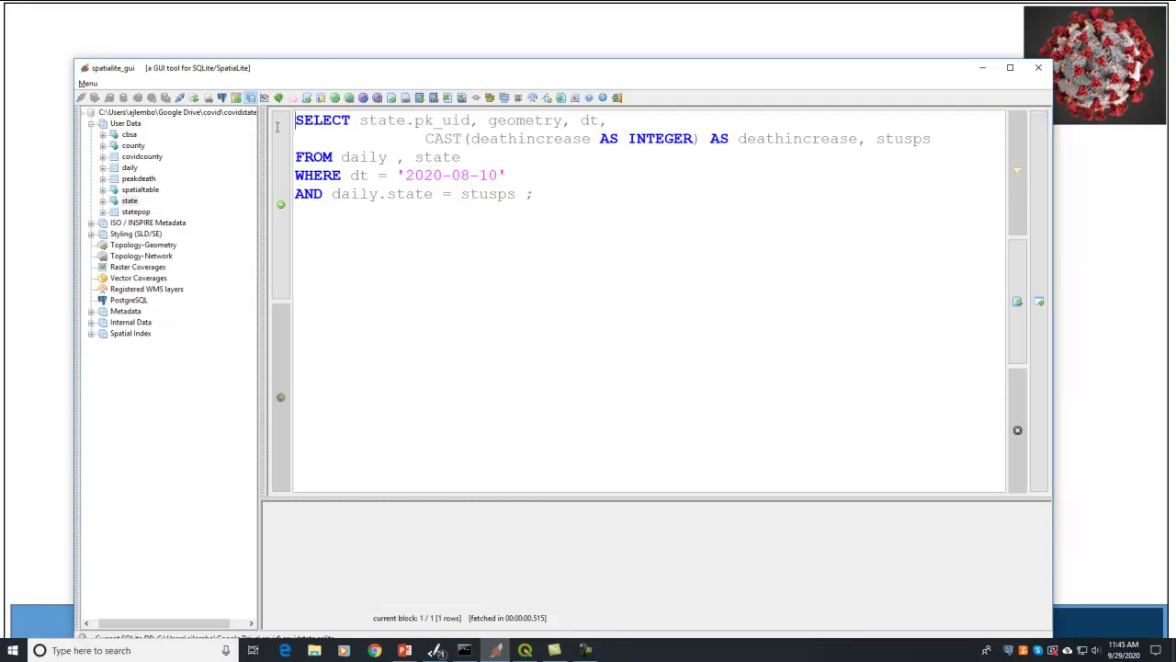
pyautogui.click(1037, 304)
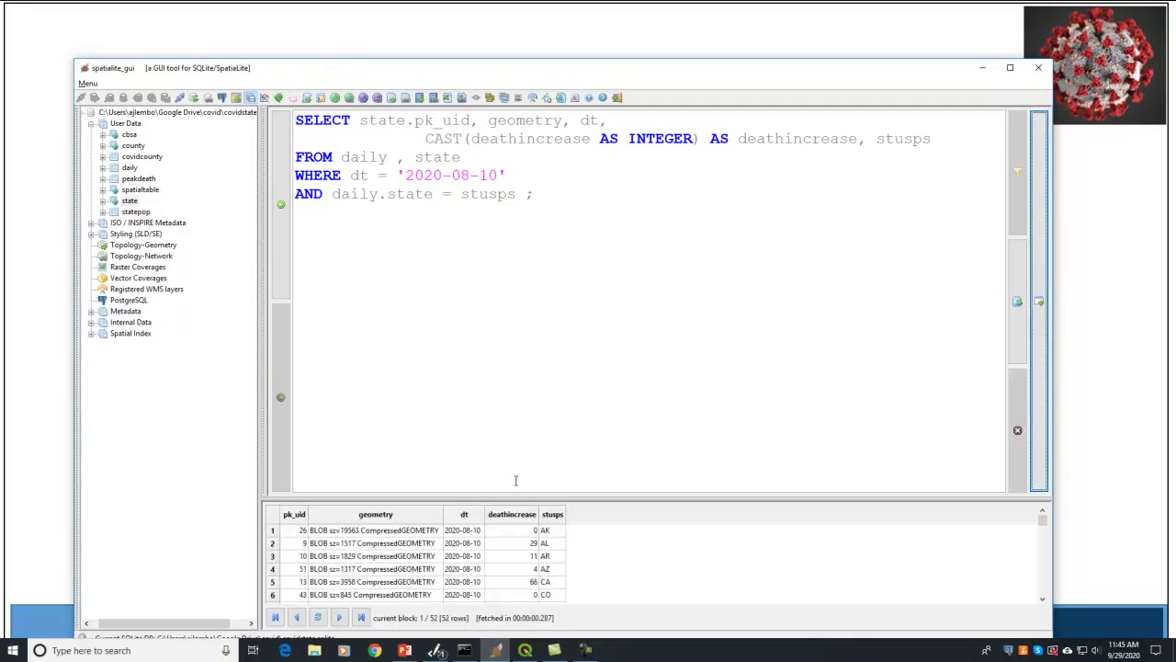
pyautogui.scroll(-2, 355, 546)
pyautogui.scroll(2, 355, 546)
pyautogui.click(523, 285)
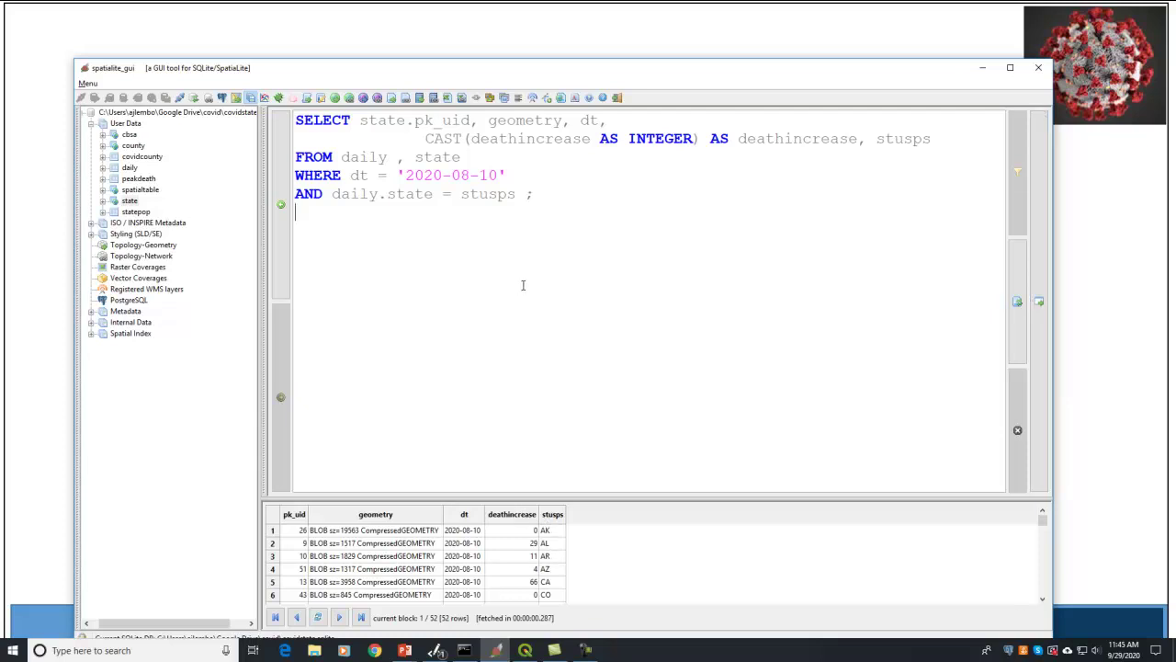
# Add spatialtable from covidstate.sqlite as a SpatiaLite layer and zoom-box the lower 48 states
pyautogui.hotkey('alt', 'Tab')
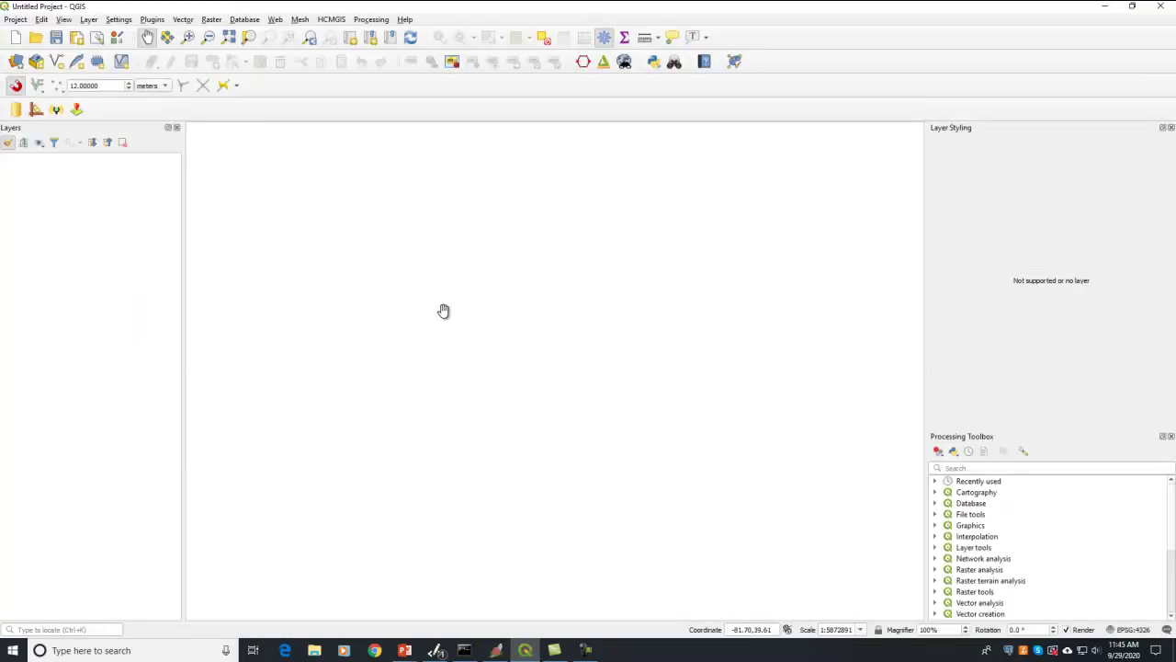
pyautogui.hotkey('ctrl', 'shift', 'l')
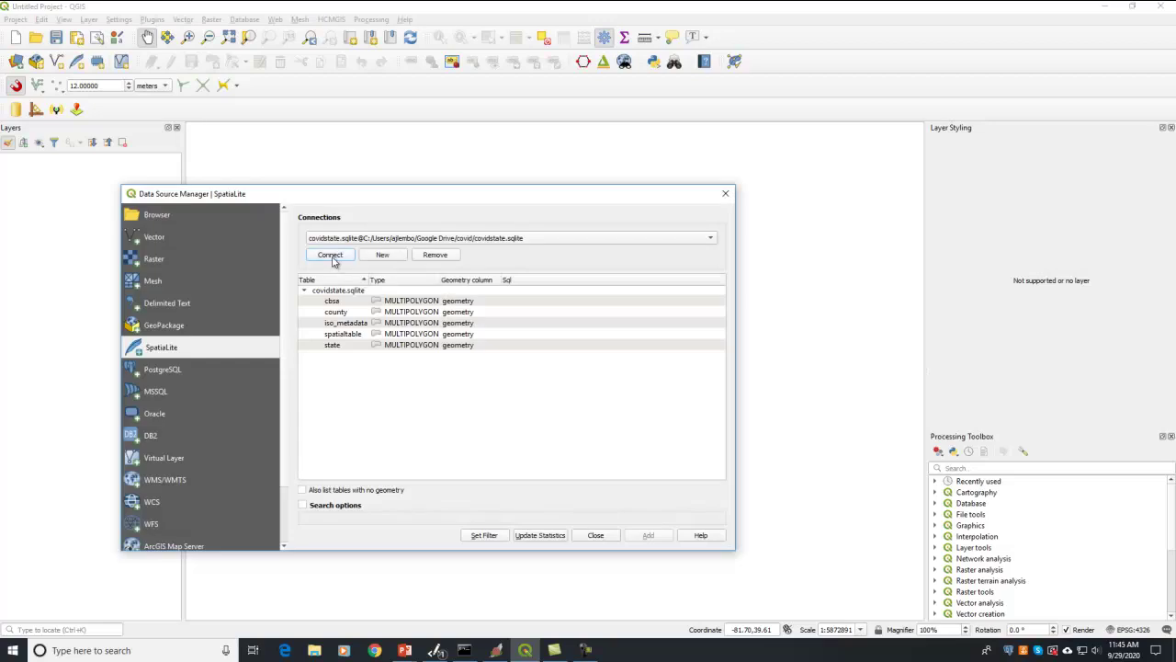
pyautogui.click(346, 337)
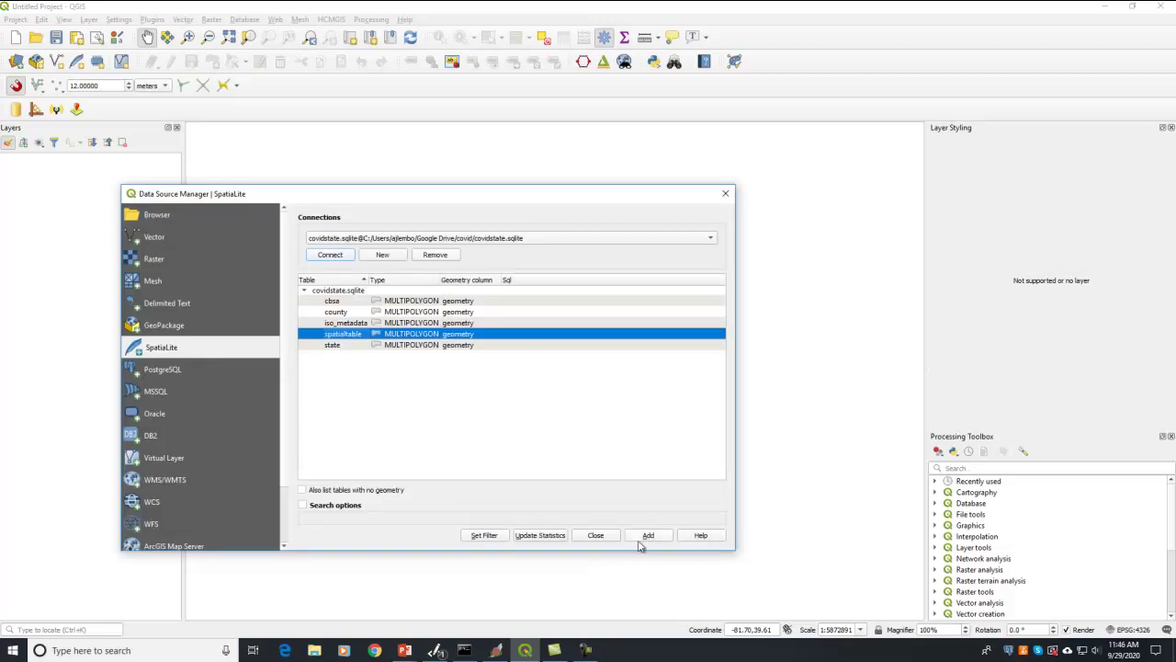
pyautogui.click(644, 541)
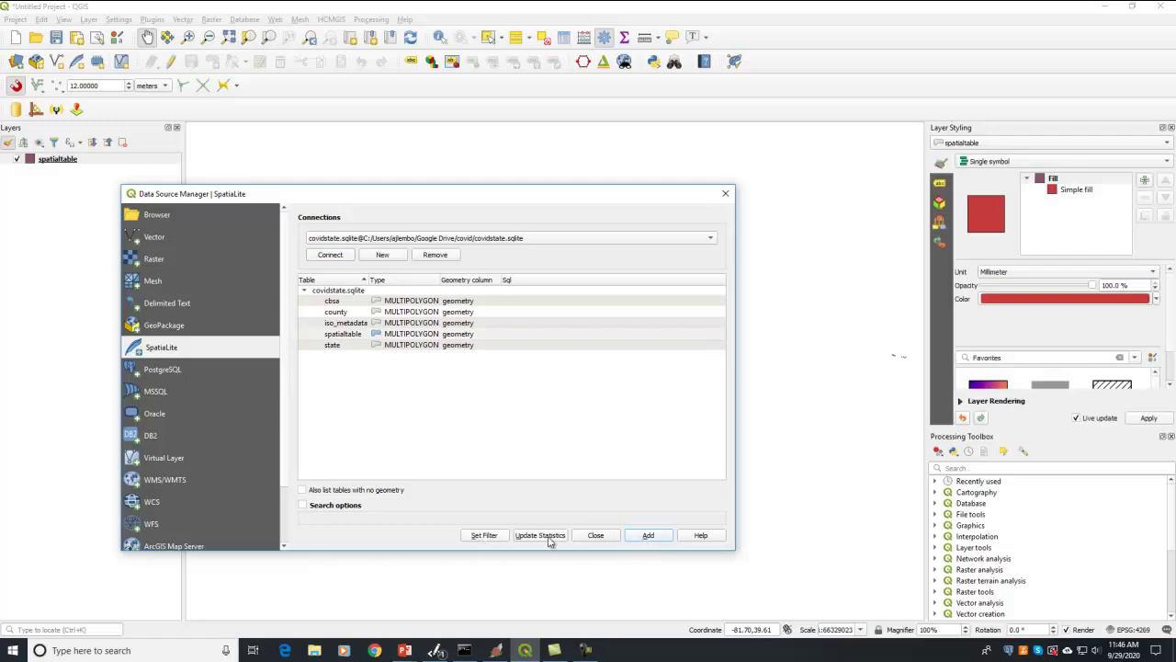
pyautogui.click(595, 536)
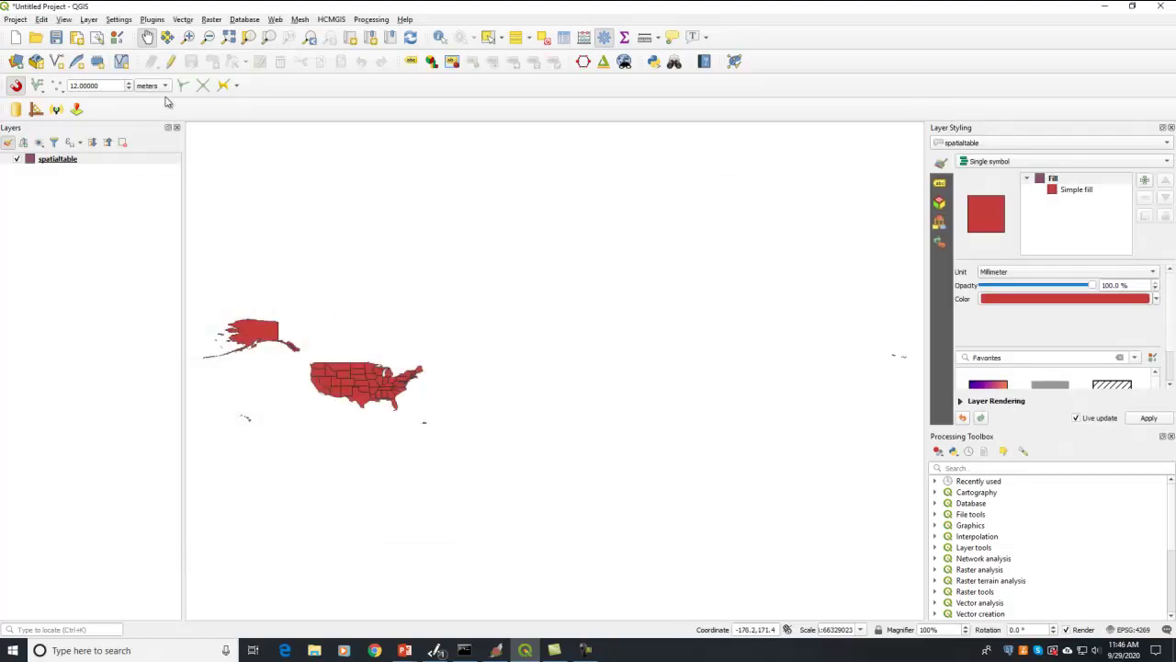
pyautogui.click(188, 37)
pyautogui.moveTo(309, 346); pyautogui.dragTo(443, 423)
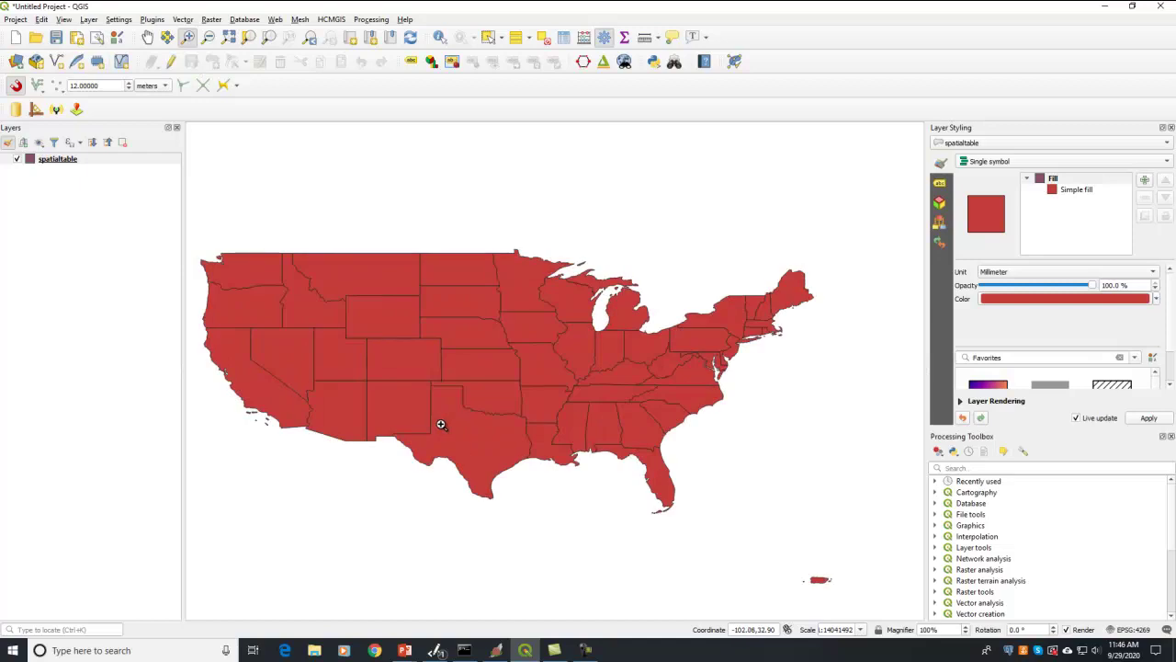
# Switch the project CRS to EPSG:102004 Lambert Conformal Conic and zoom-box the contiguous states
pyautogui.click(1122, 628)
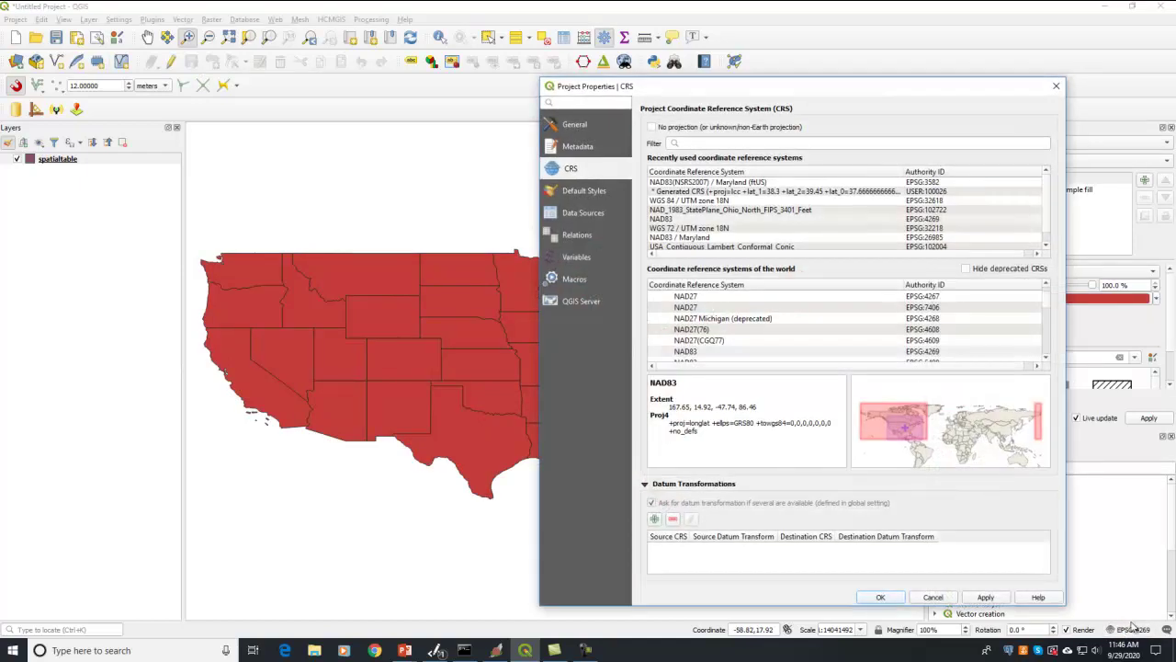
pyautogui.click(723, 247)
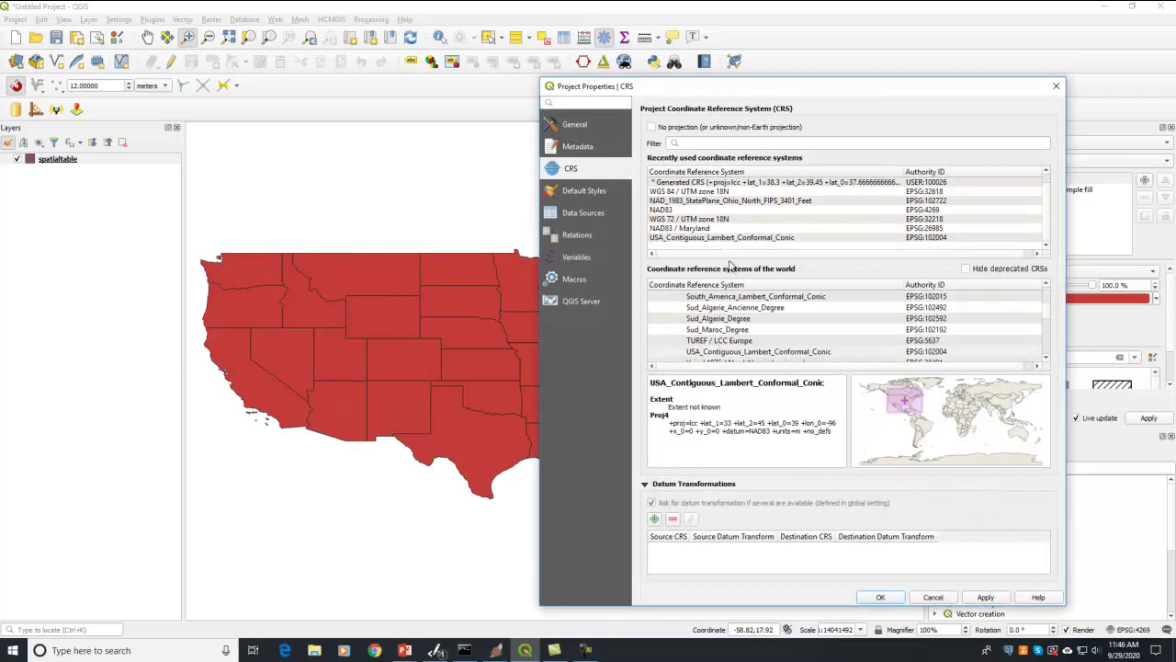
pyautogui.click(983, 597)
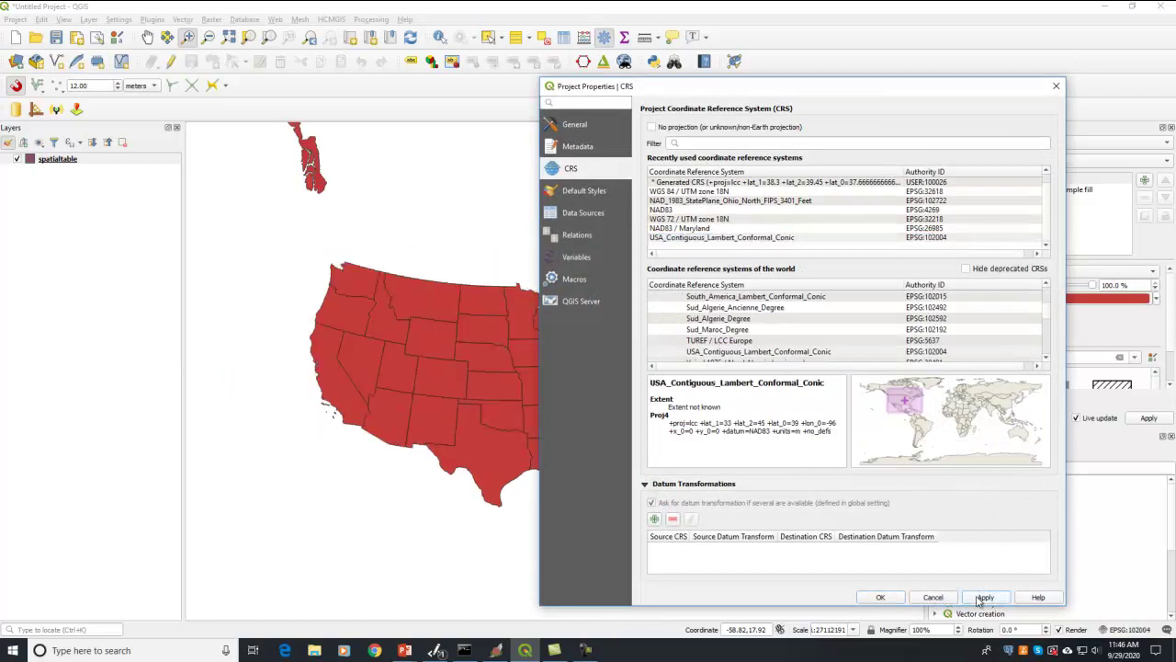
pyautogui.click(878, 598)
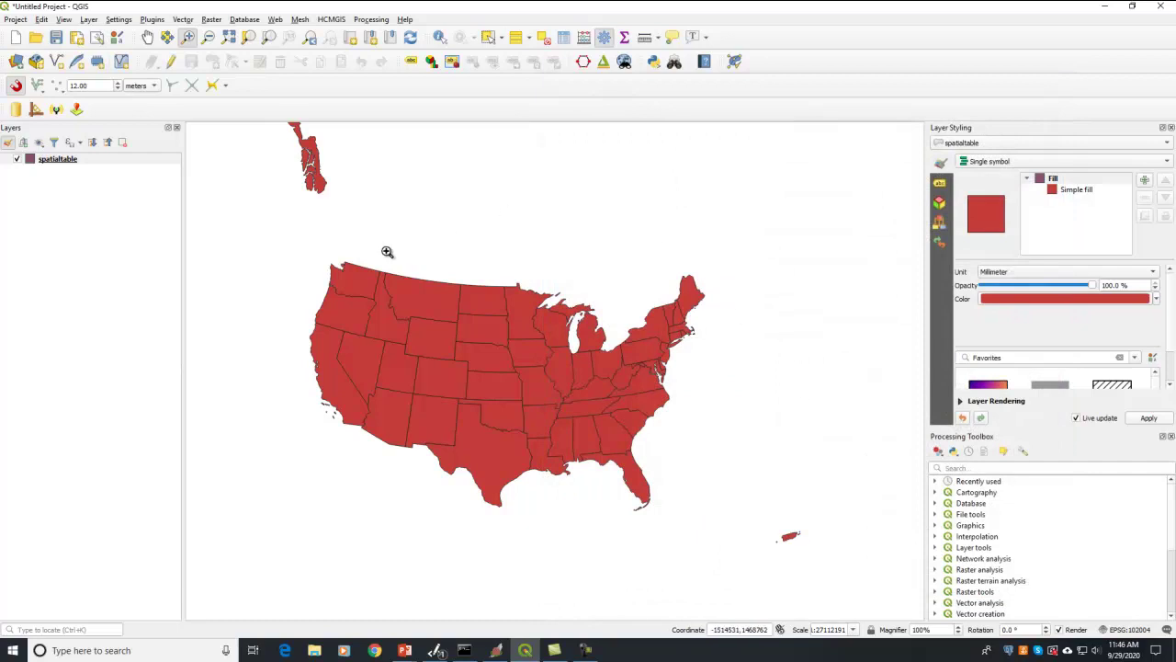
pyautogui.scroll(1, 306, 383)
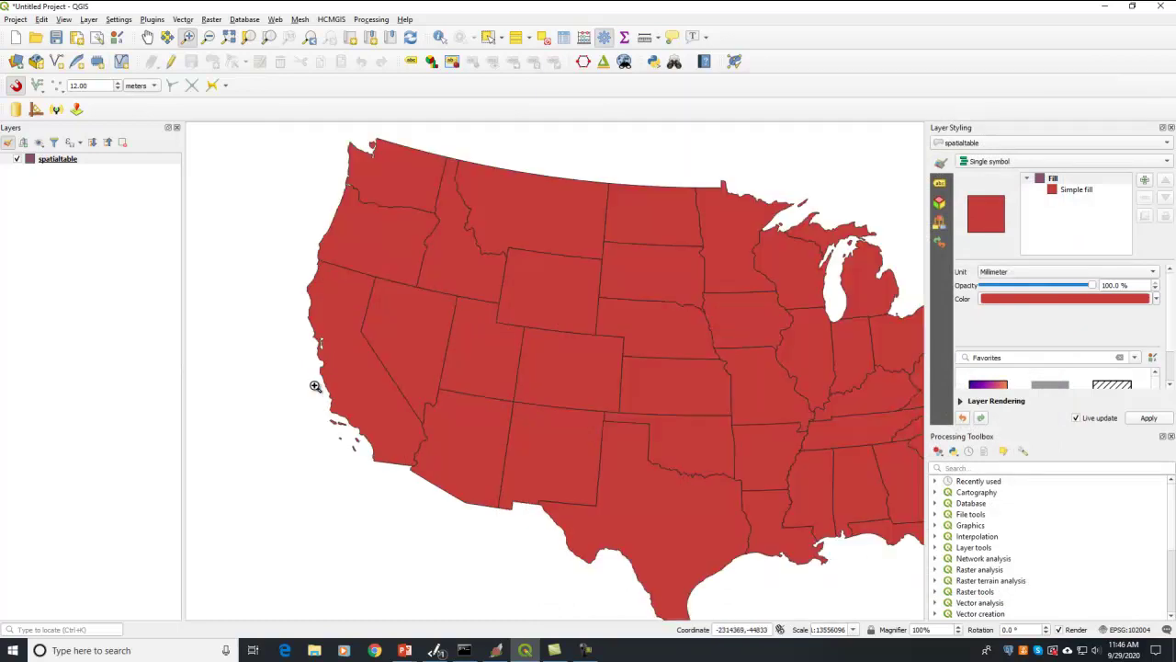
pyautogui.scroll(-1, 306, 383)
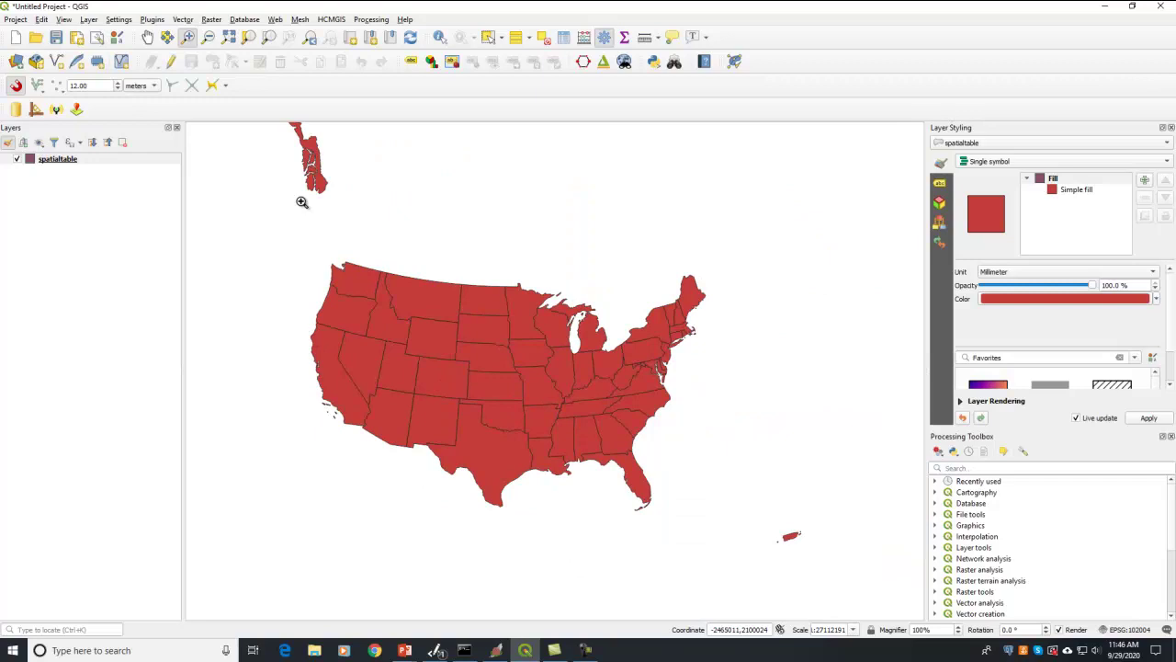
pyautogui.moveTo(296, 232); pyautogui.dragTo(704, 547)
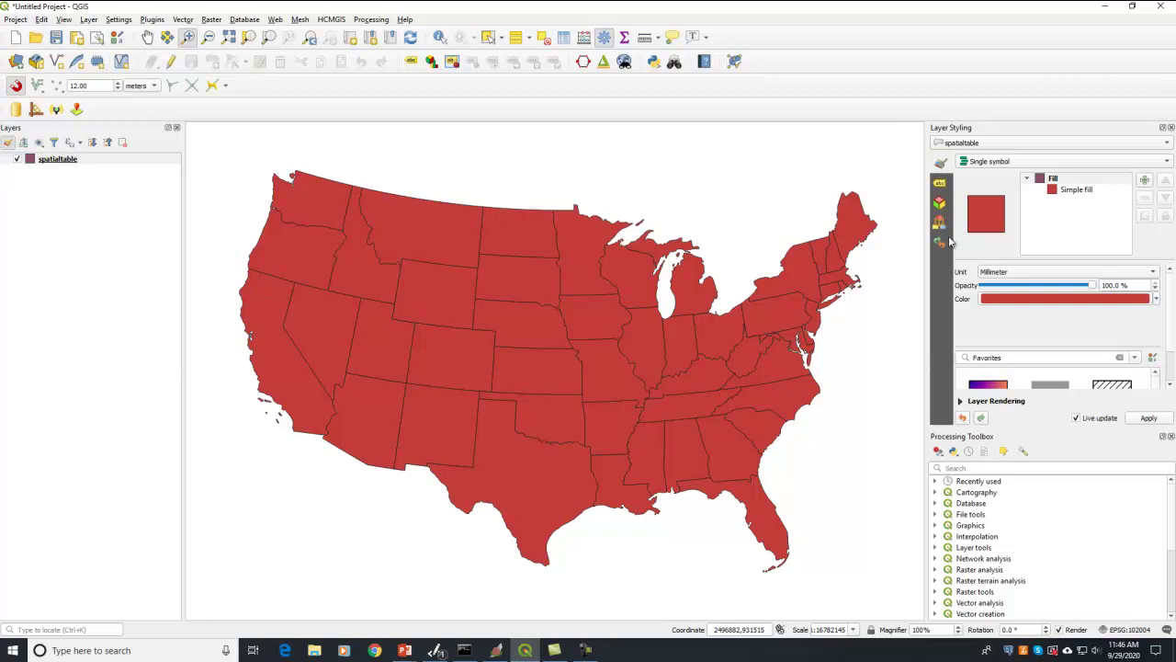
# Style spatialtable as Graduated on deathincrease using Natural Breaks (Jenks), then return to spatialite_gui
pyautogui.click(997, 164)
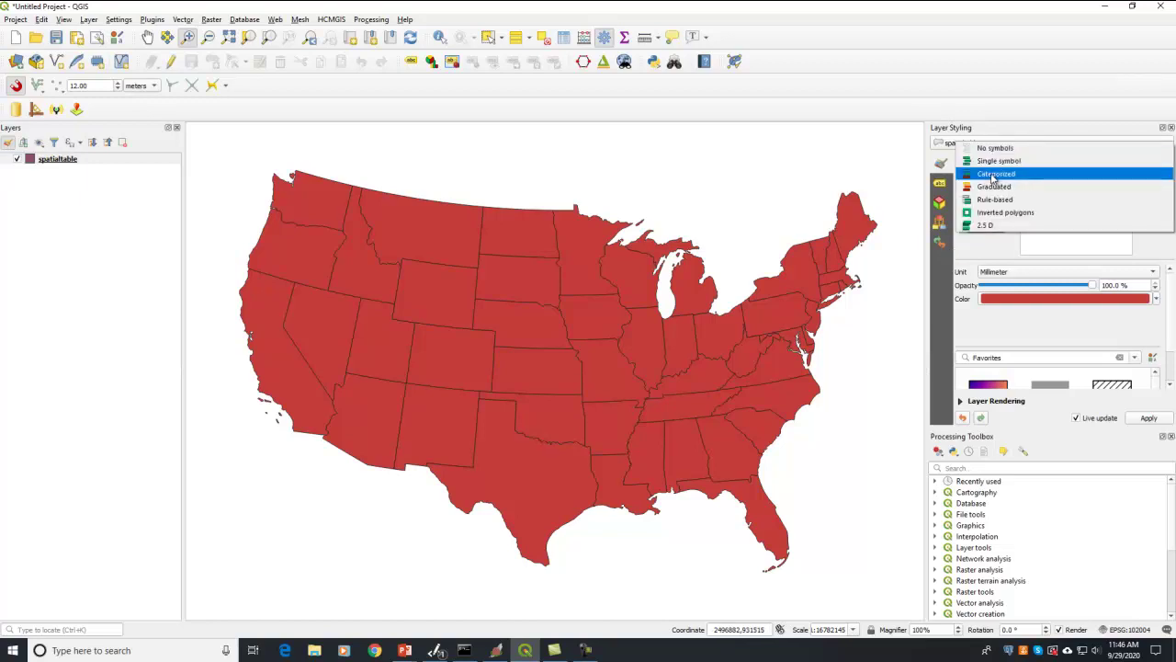
pyautogui.click(993, 186)
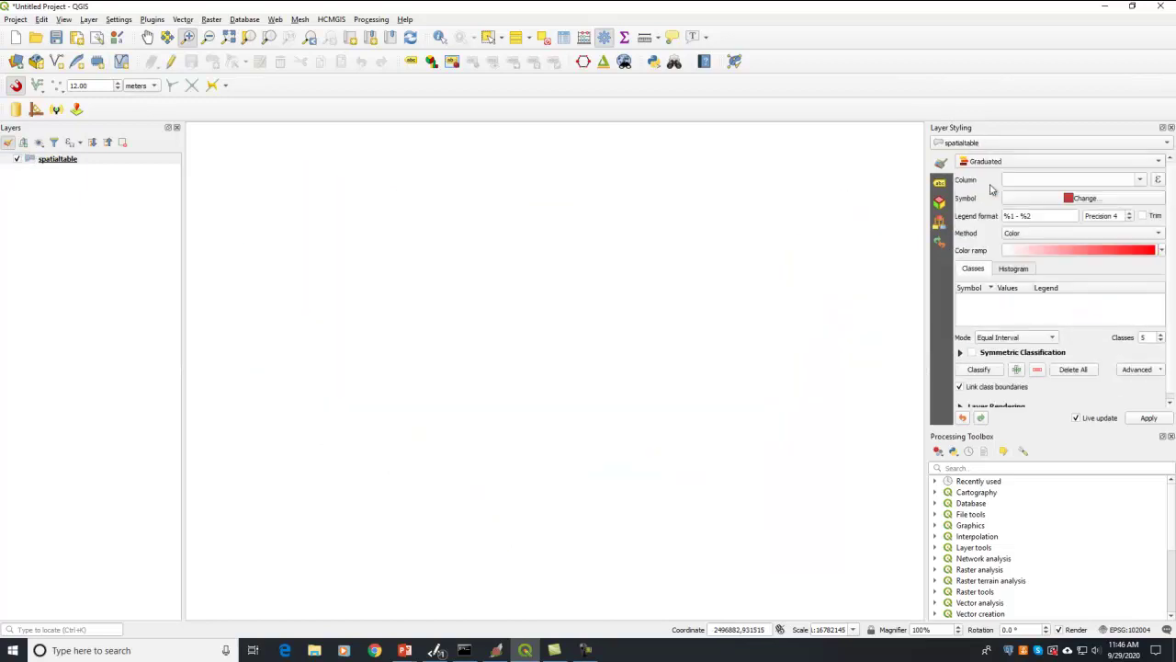
pyautogui.click(1130, 179)
pyautogui.click(1098, 207)
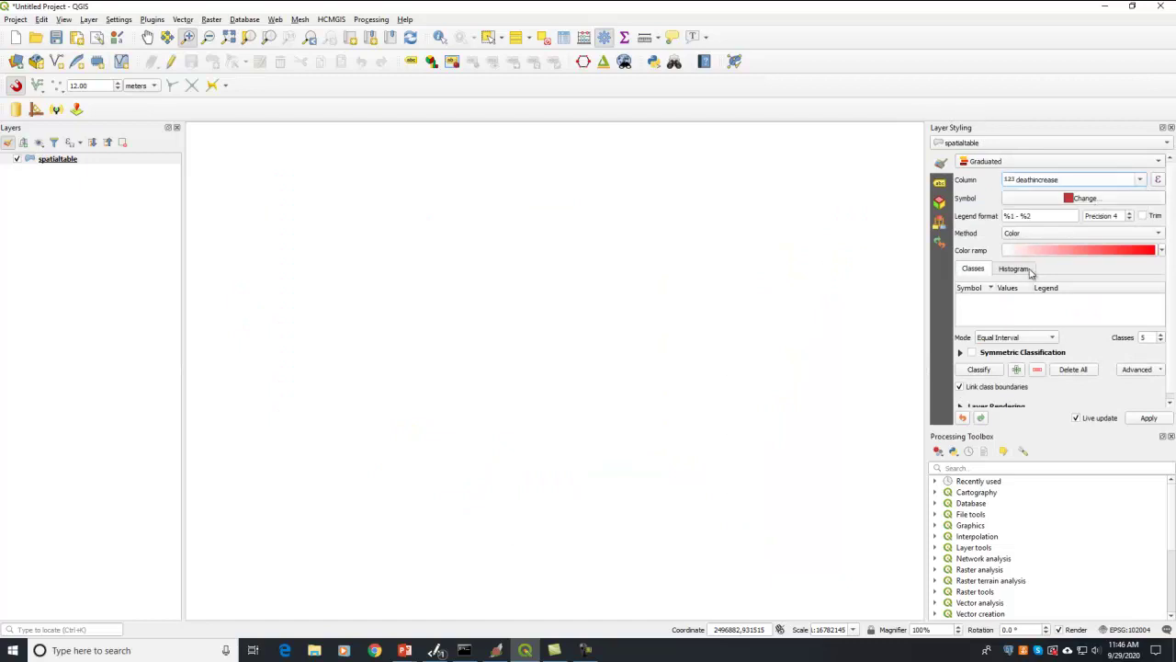
pyautogui.click(990, 340)
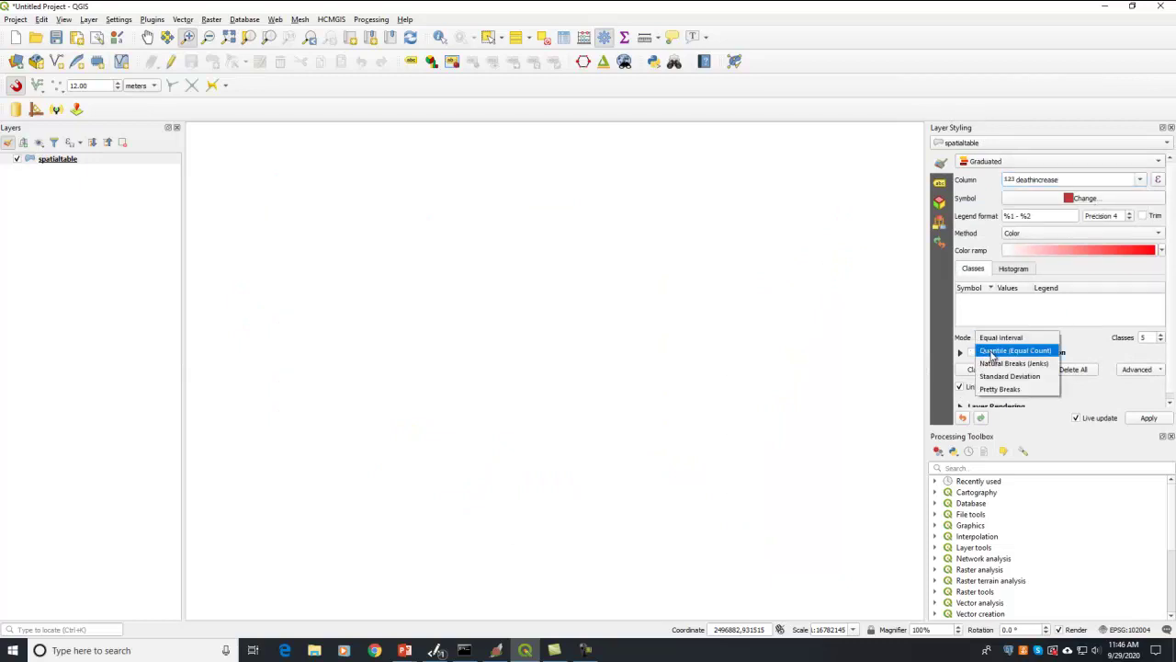
pyautogui.click(994, 363)
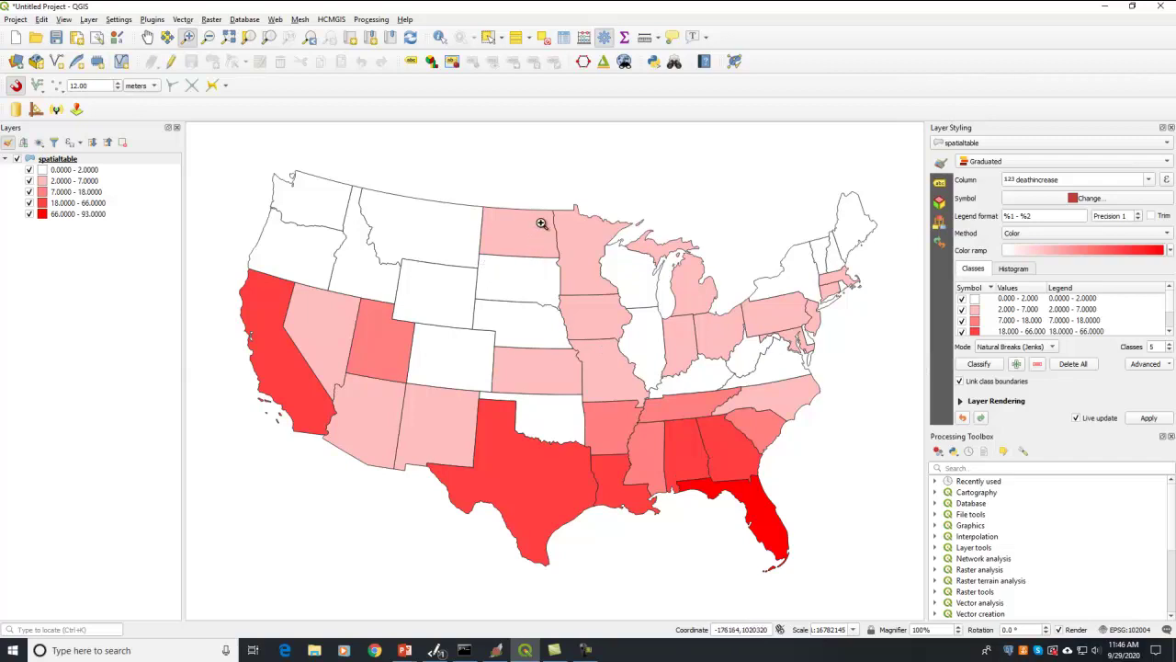
pyautogui.hotkey('alt', 'Tab')
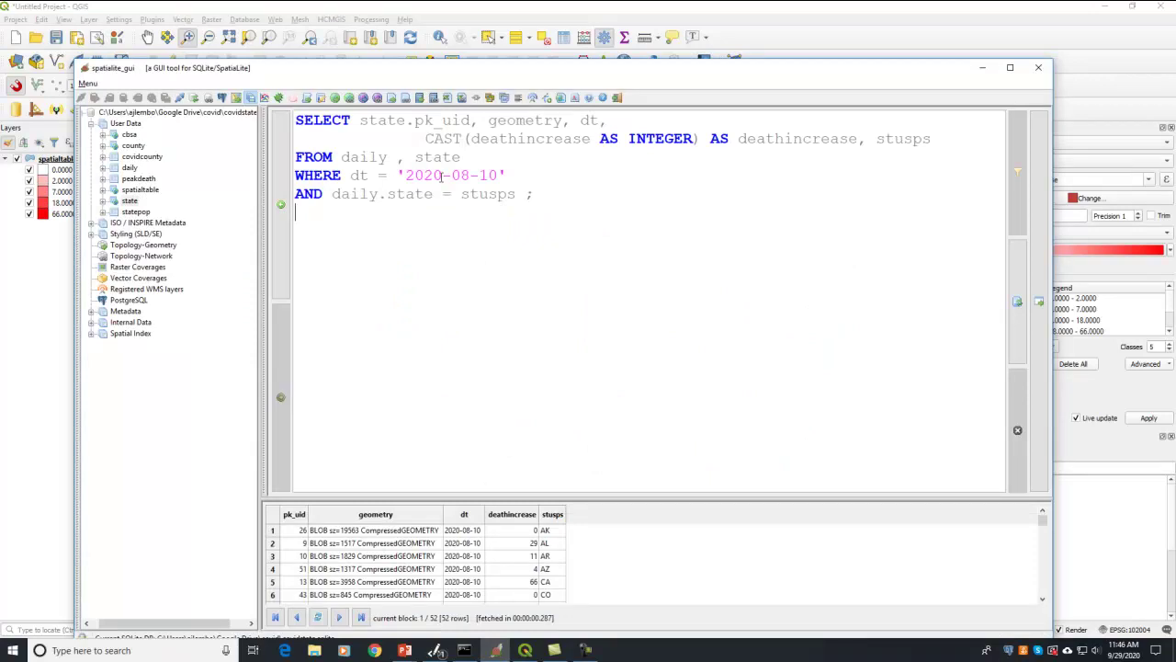
# Change the query date to 2020-04-10 and run the SELECT
pyautogui.moveTo(461, 175); pyautogui.dragTo(470, 175)
pyautogui.write('4')
pyautogui.click(1039, 235)
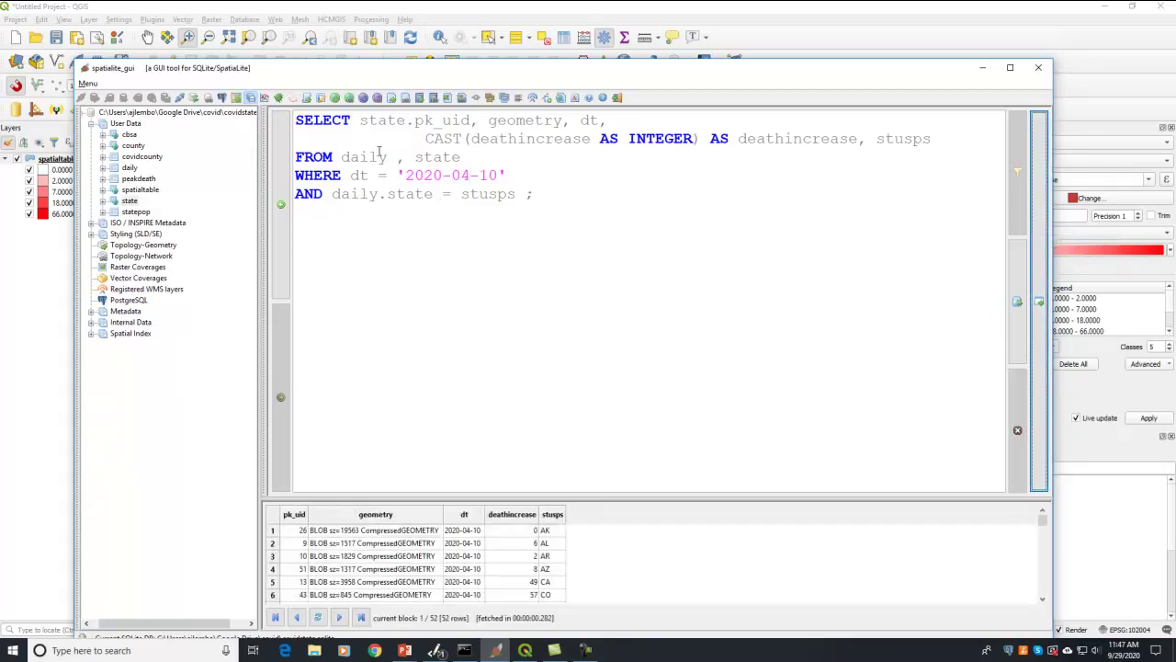
# Paste the rebuild script, set its date to 2020-04-10 and execute it to recreate spatialtable
pyautogui.hotkey('ctrl', 'a')
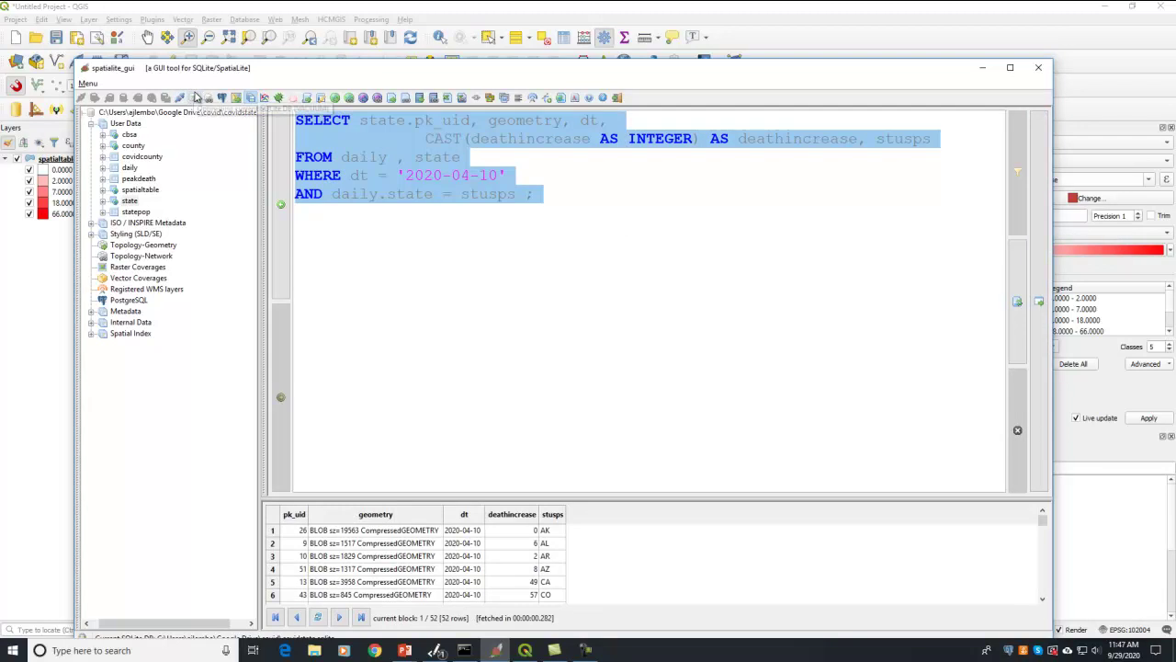
pyautogui.write("DROP TABLE IF EXISTS spatialtable;  CREATE TABLE spatialtable AS SELECT state.pk_uid, geometry, dt,               CAST(deathincrease AS INTEGER) AS deathincrease, stusps FROM daily , state WHERE dt = '2020-08-10' AND daily.state = stusps ; SELECT recovergeometrycolumn('spatialtable','geometry',4269,'MULTIPOLYGON');")
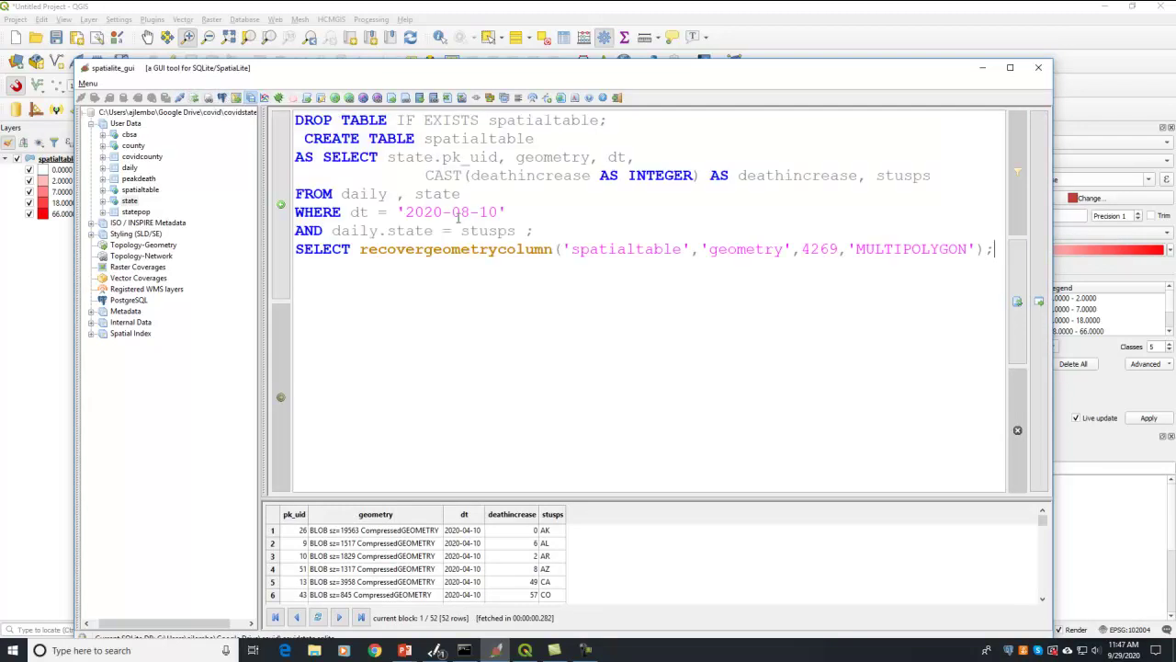
pyautogui.moveTo(462, 212); pyautogui.dragTo(472, 216)
pyautogui.write('4')
pyautogui.click(1044, 263)
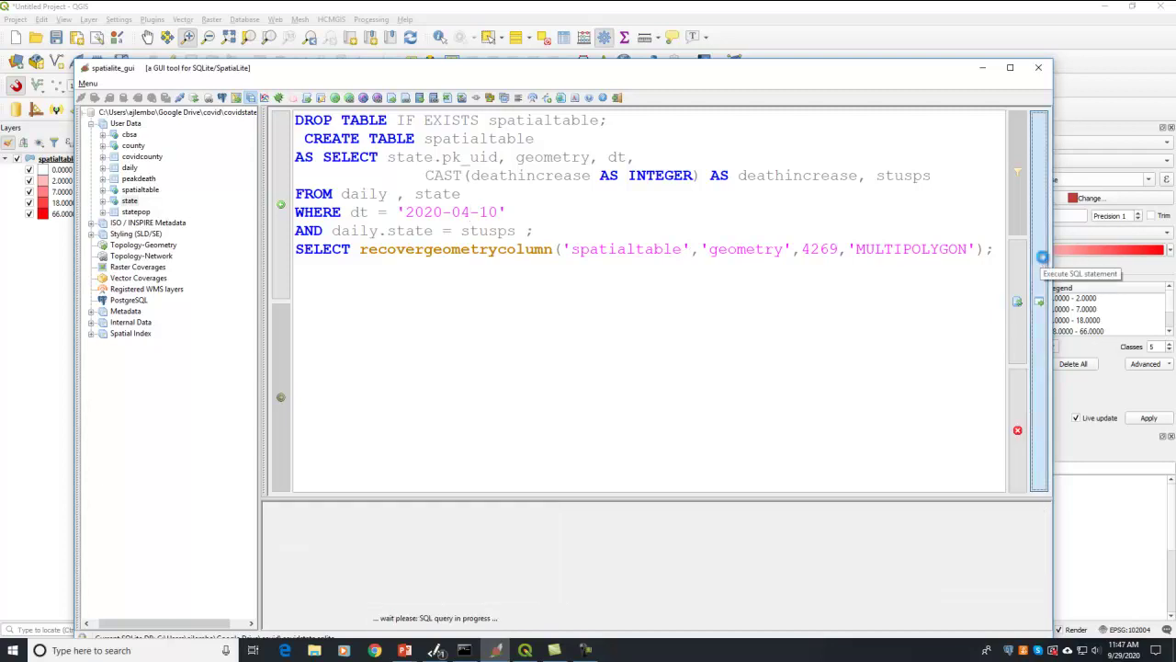
pyautogui.click(641, 13)
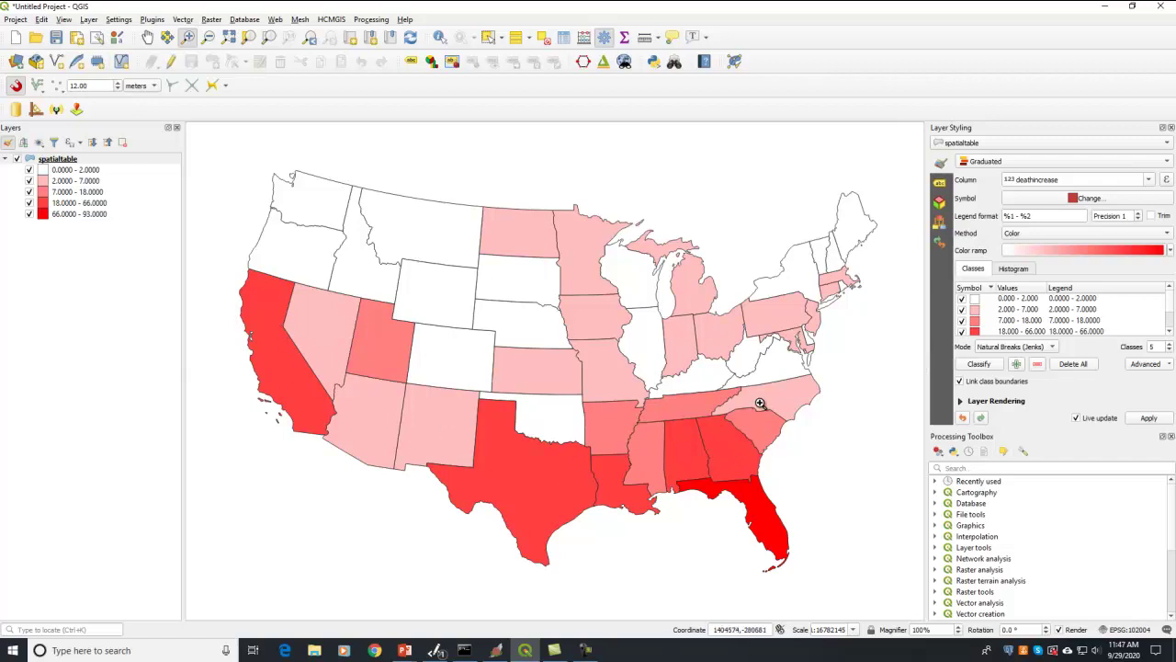
# Nudge the map to redraw and reclassify deathincrease into breaks from 0–12 up to 285–777
pyautogui.click(148, 38)
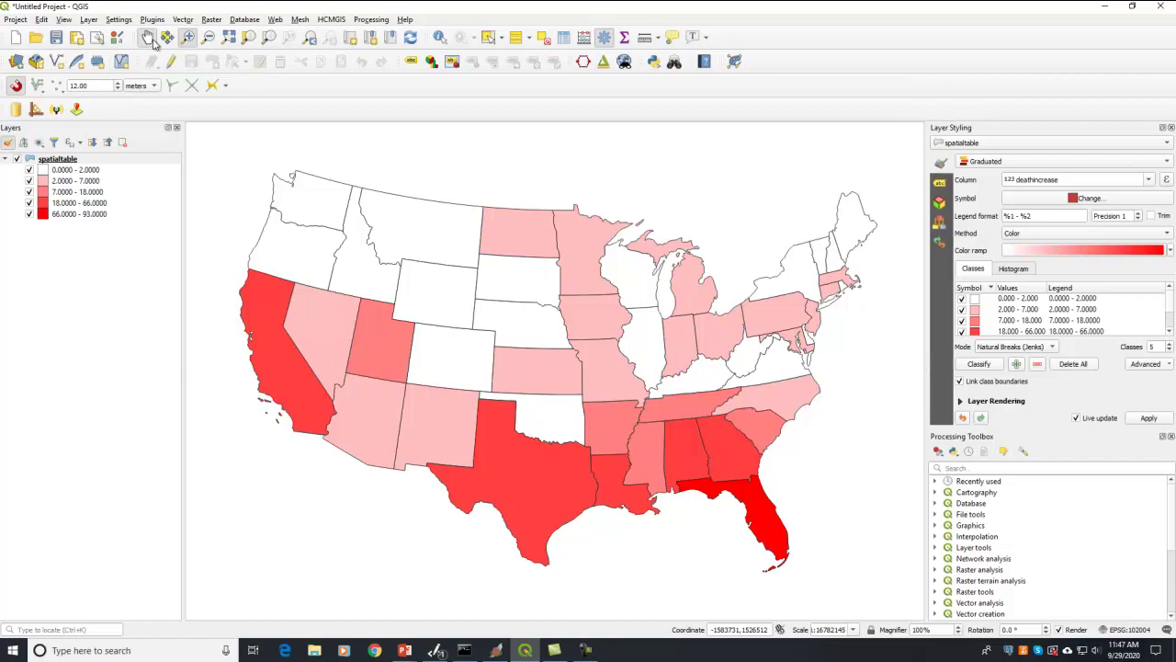
pyautogui.moveTo(617, 183); pyautogui.dragTo(617, 187)
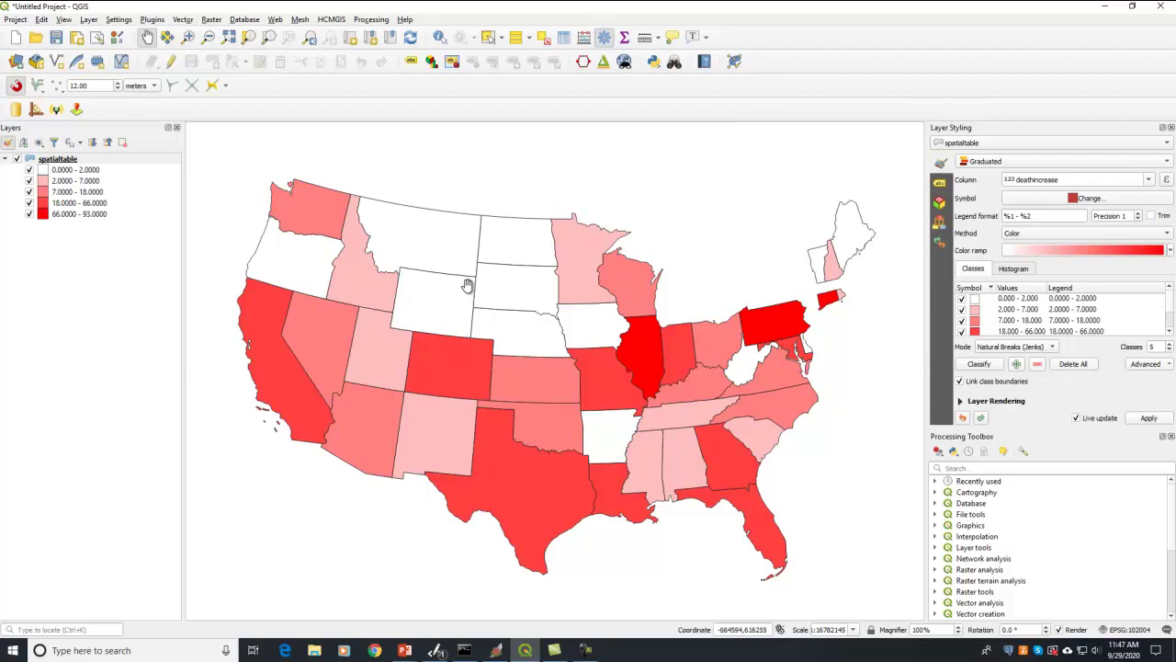
pyautogui.click(979, 364)
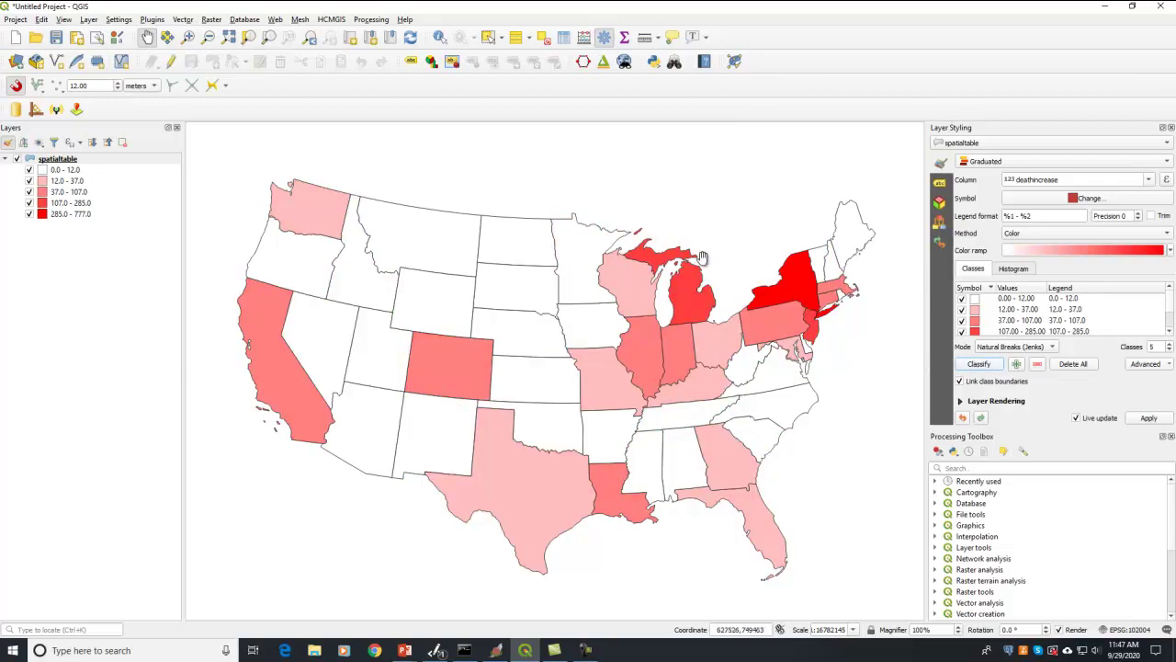
pyautogui.moveTo(702, 257); pyautogui.dragTo(756, 184)
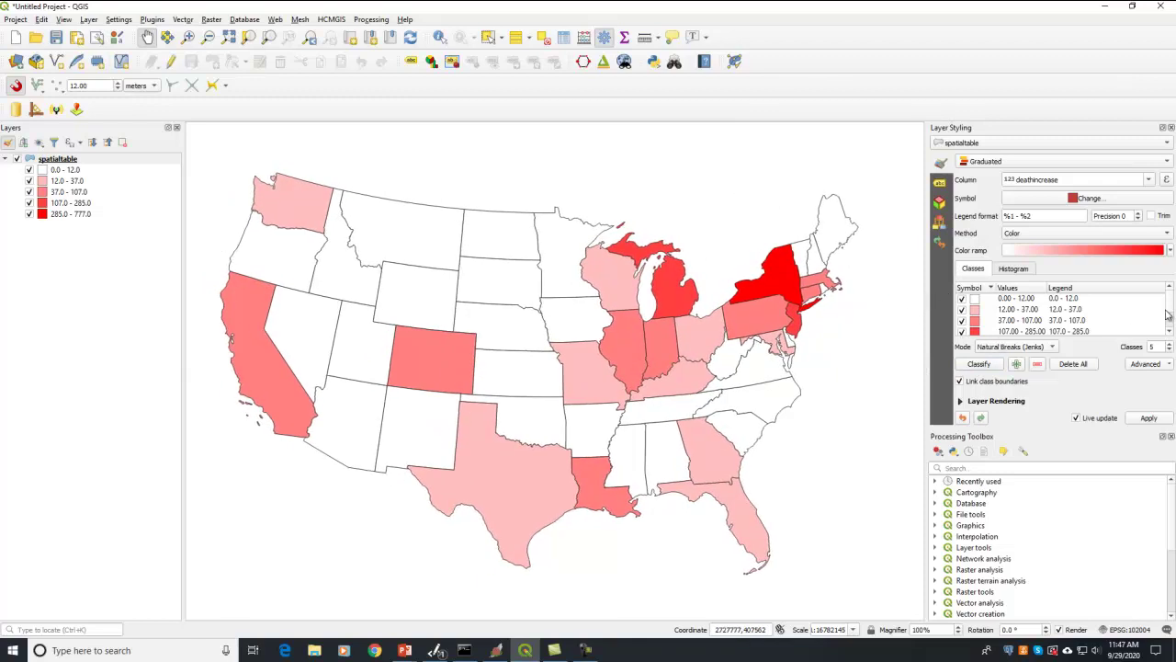
pyautogui.moveTo(1169, 310); pyautogui.dragTo(1169, 326)
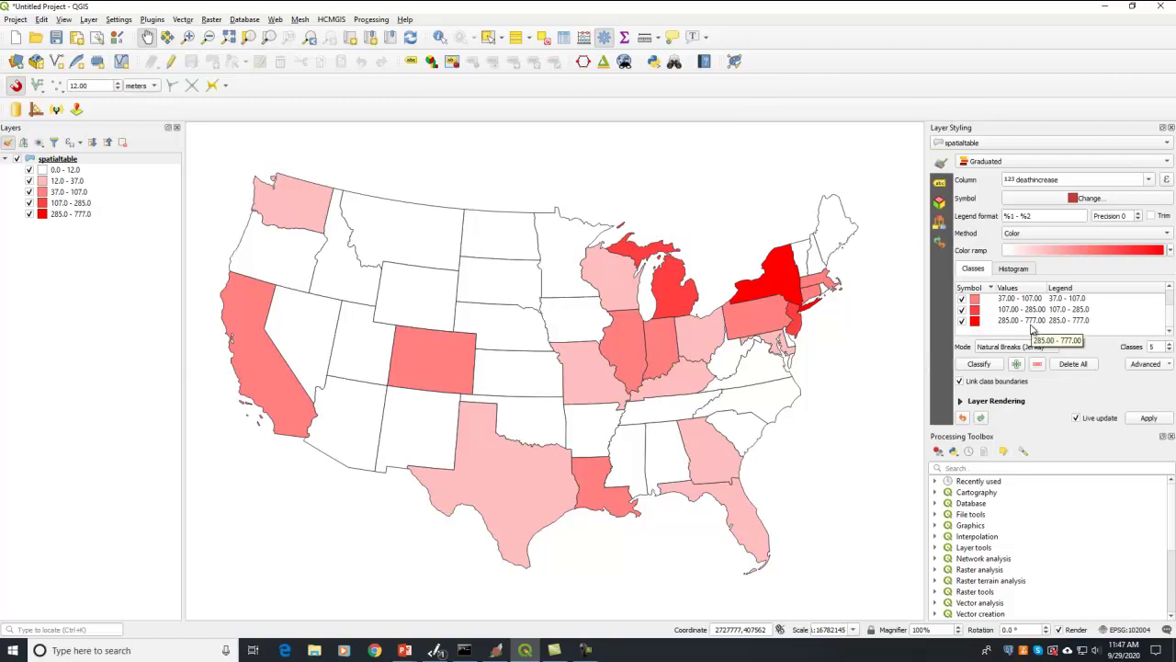
# Identify New York to confirm its deathincrease of 777, then close the popup
pyautogui.click(439, 39)
pyautogui.click(777, 282)
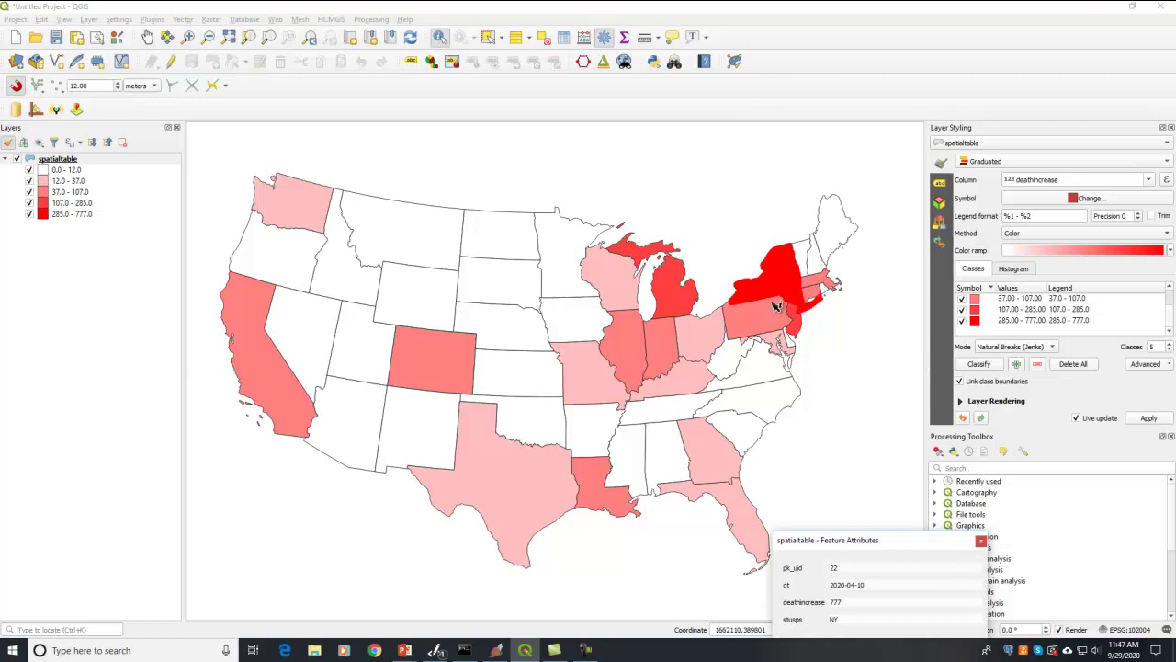
pyautogui.click(981, 540)
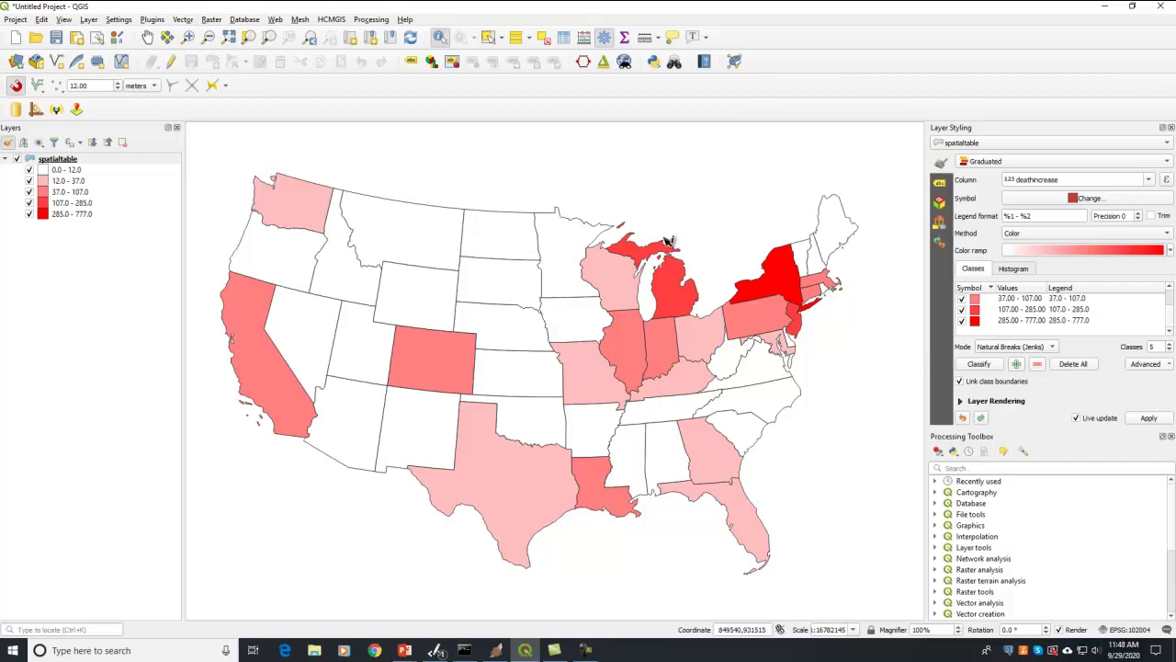
# In spatialite_gui, change the date to 2020-05-10 and rebuild spatialtable
pyautogui.hotkey('alt', 'Tab')
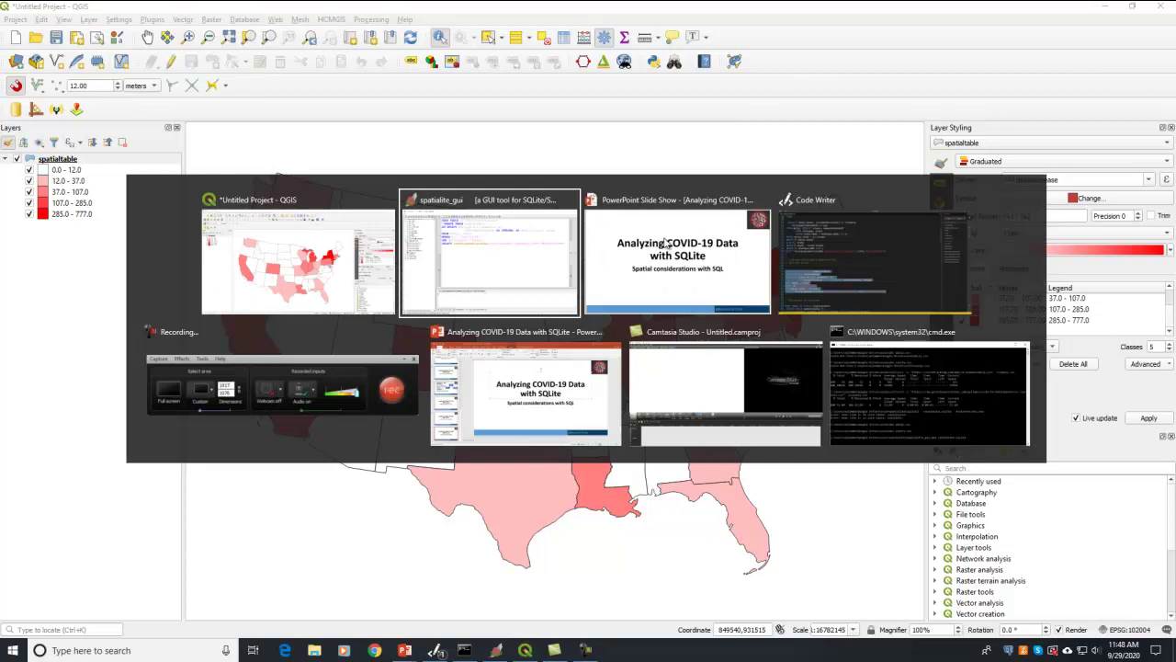
pyautogui.moveTo(461, 215); pyautogui.dragTo(469, 215)
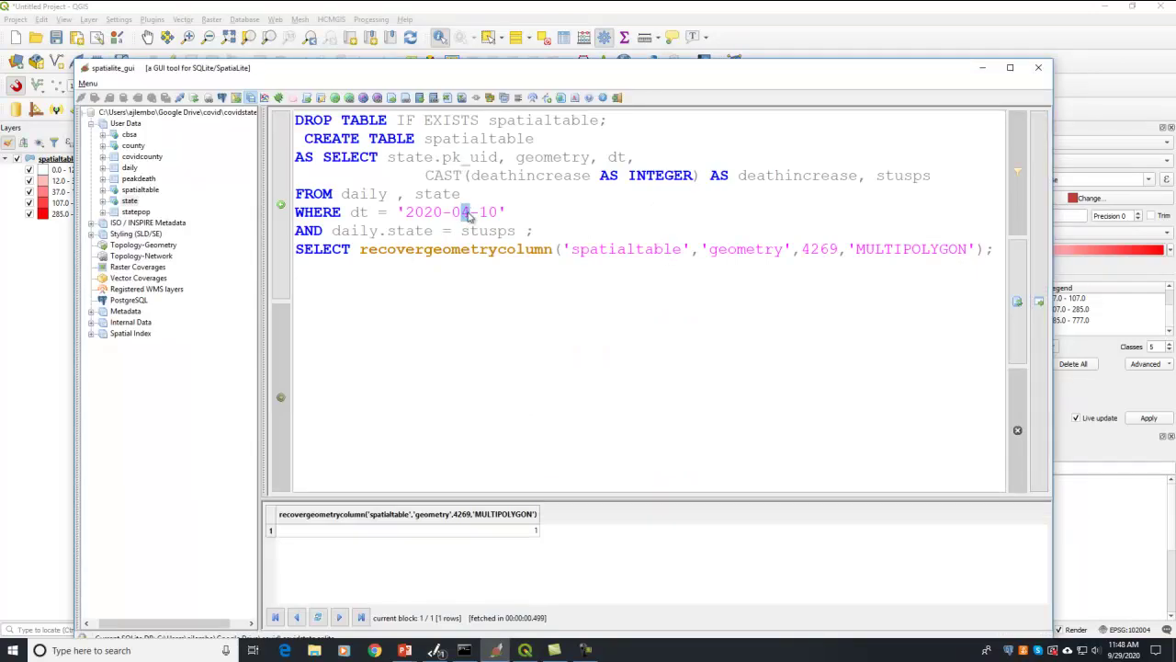
pyautogui.write('5')
pyautogui.click(1038, 248)
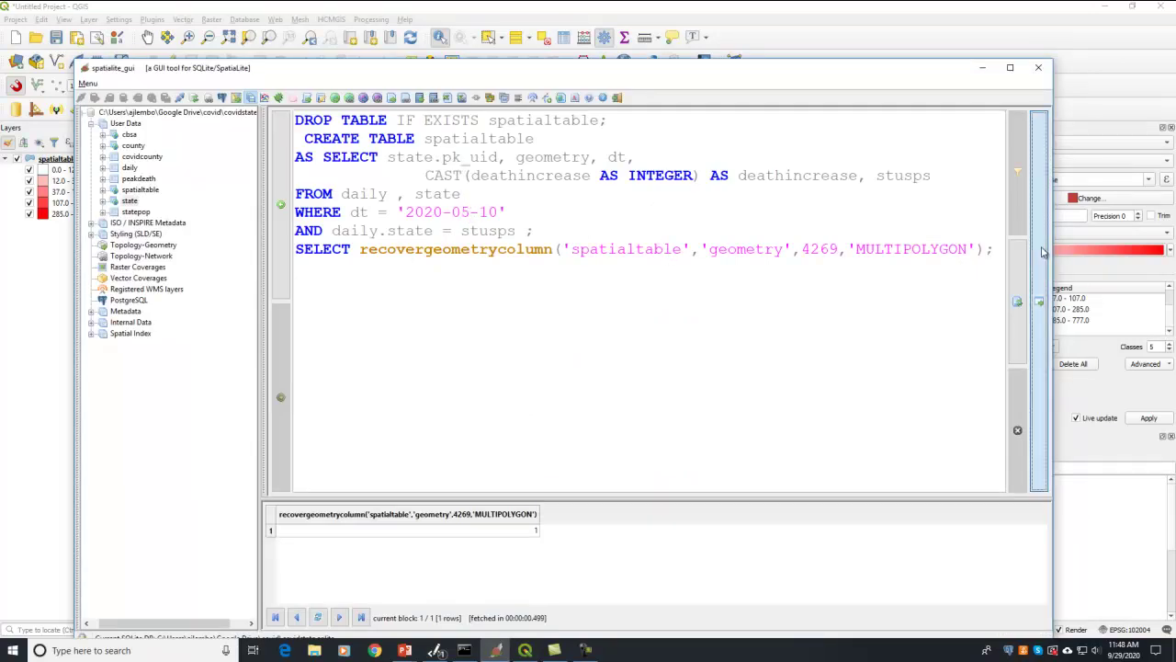
# Back in QGIS, nudge the map and reclassify deathincrease so the top class becomes 151–207
pyautogui.click(552, 7)
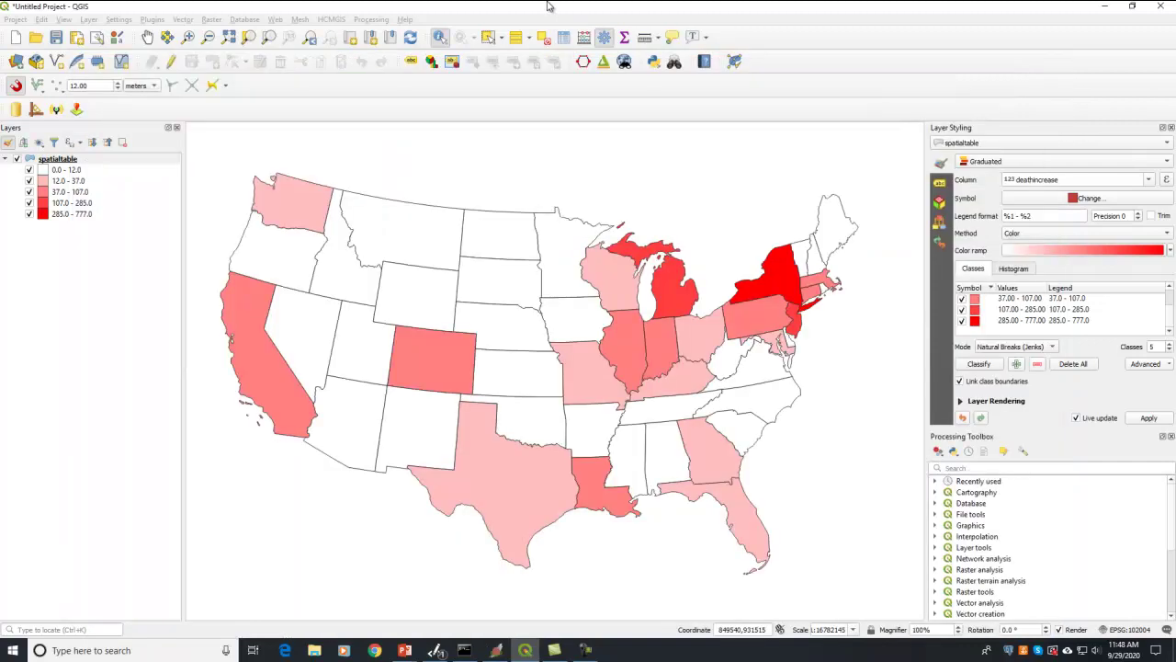
pyautogui.click(147, 37)
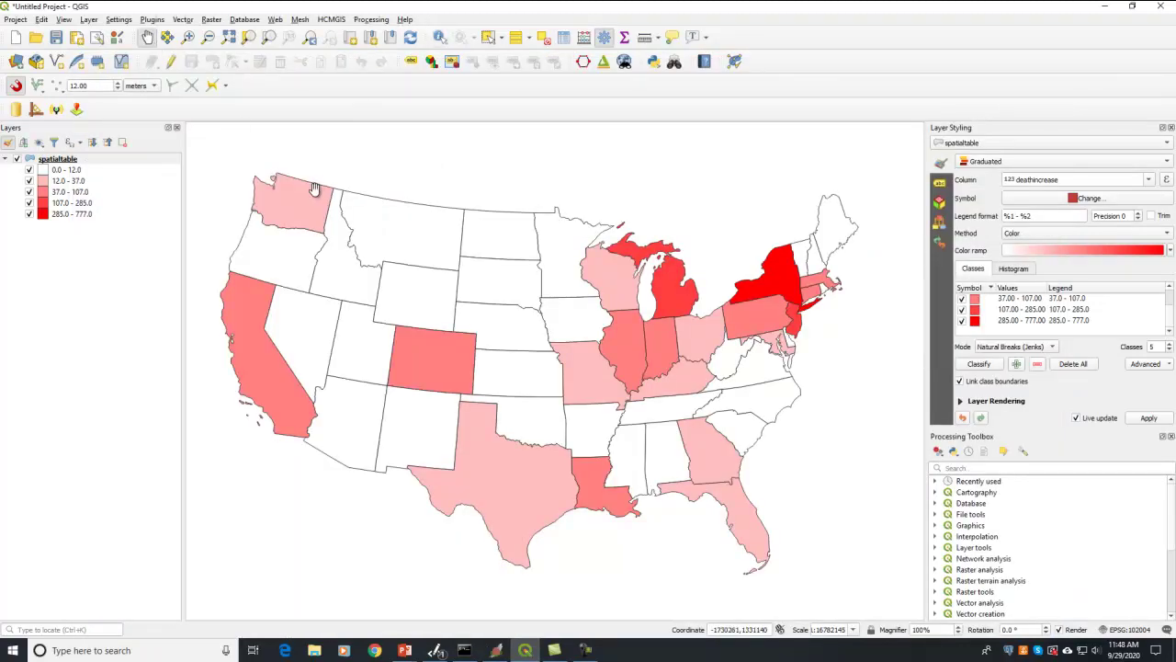
pyautogui.moveTo(326, 189); pyautogui.dragTo(339, 197)
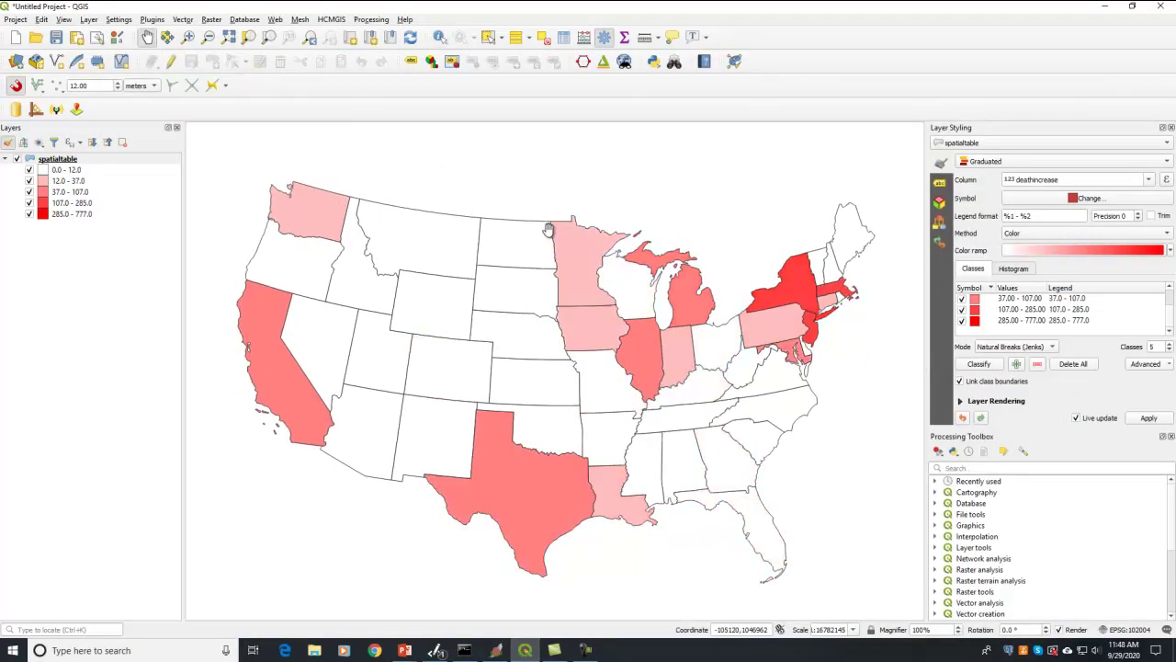
pyautogui.moveTo(863, 327); pyautogui.dragTo(849, 325)
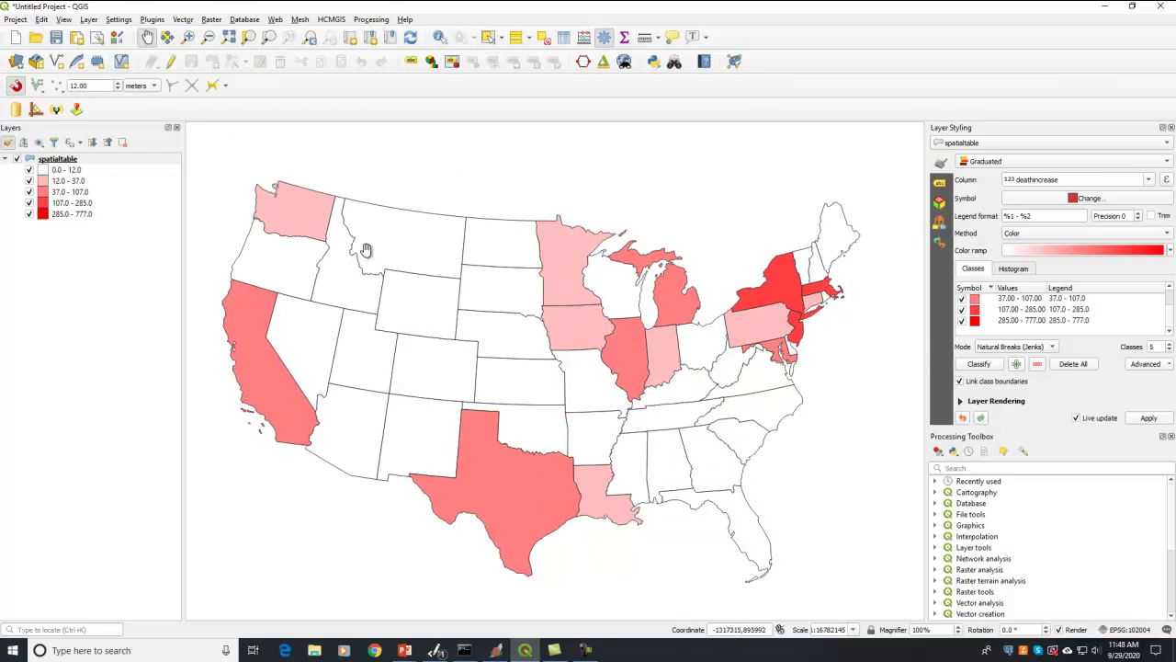
pyautogui.moveTo(434, 249); pyautogui.dragTo(440, 252)
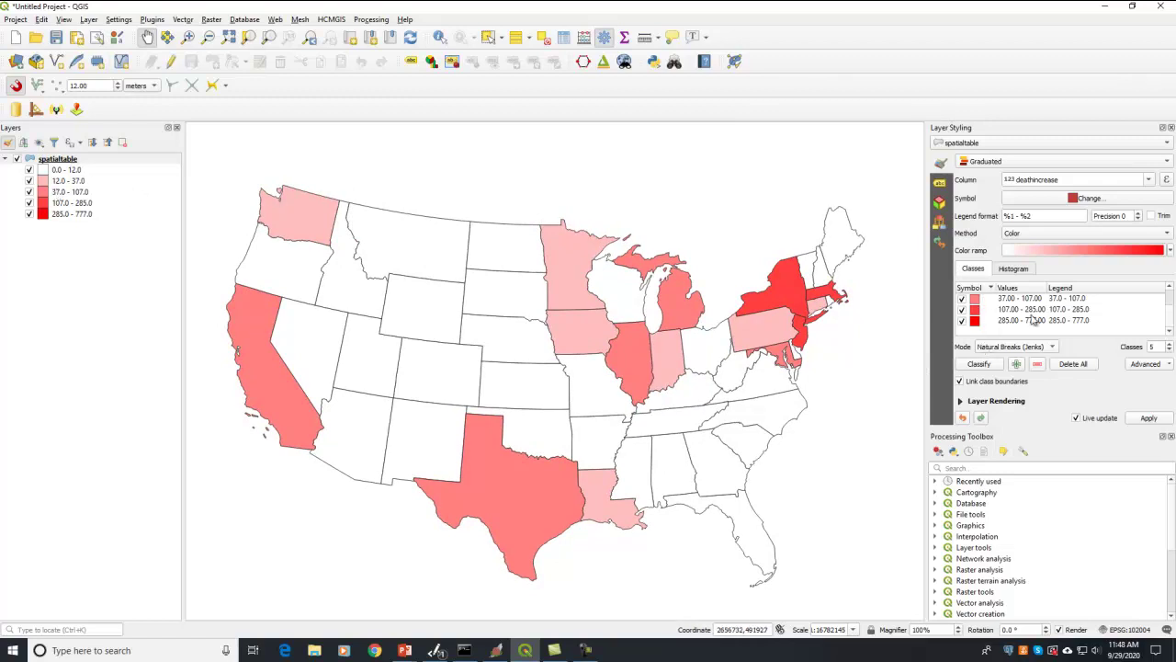
pyautogui.click(1079, 321)
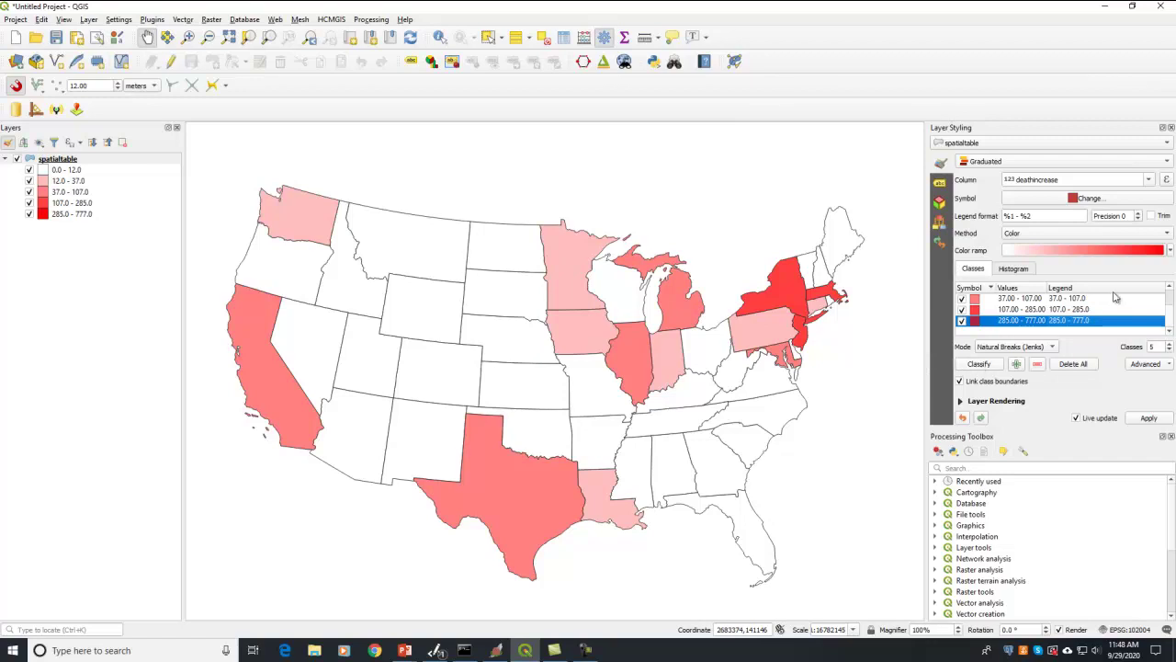
pyautogui.click(985, 367)
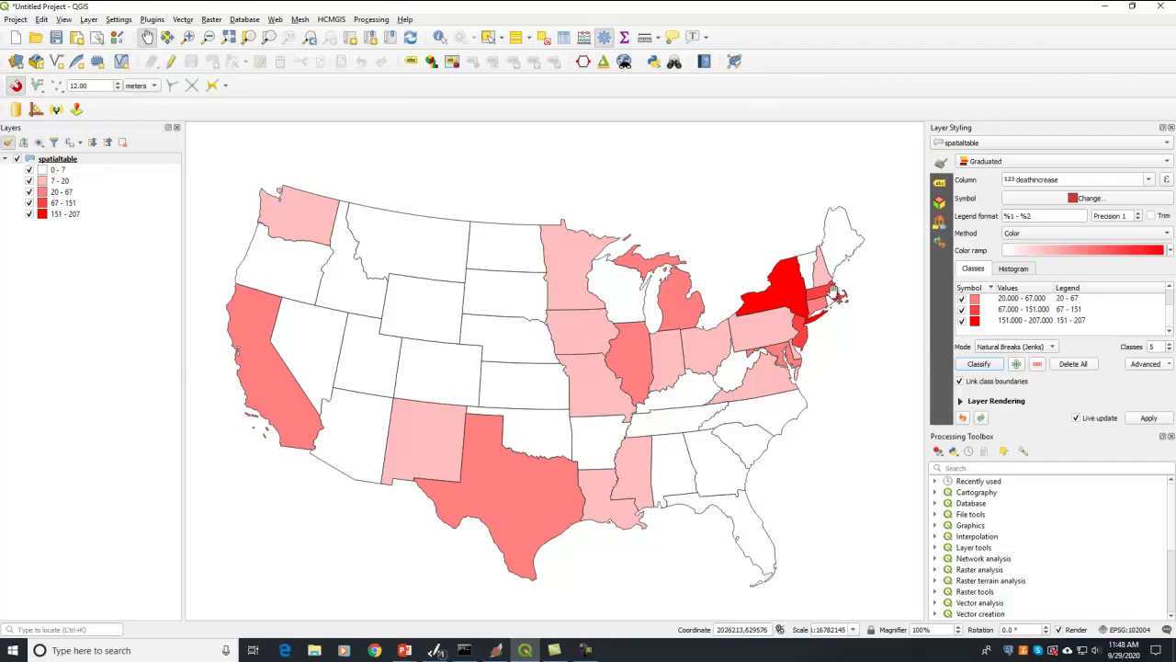
# Change the query date from 2020-05-10 to 2020-03-10 and re-run it to rebuild spatialtable
pyautogui.hotkey('alt', 'Tab')
pyautogui.moveTo(461, 211); pyautogui.dragTo(470, 212)
pyautogui.write("3-10'")
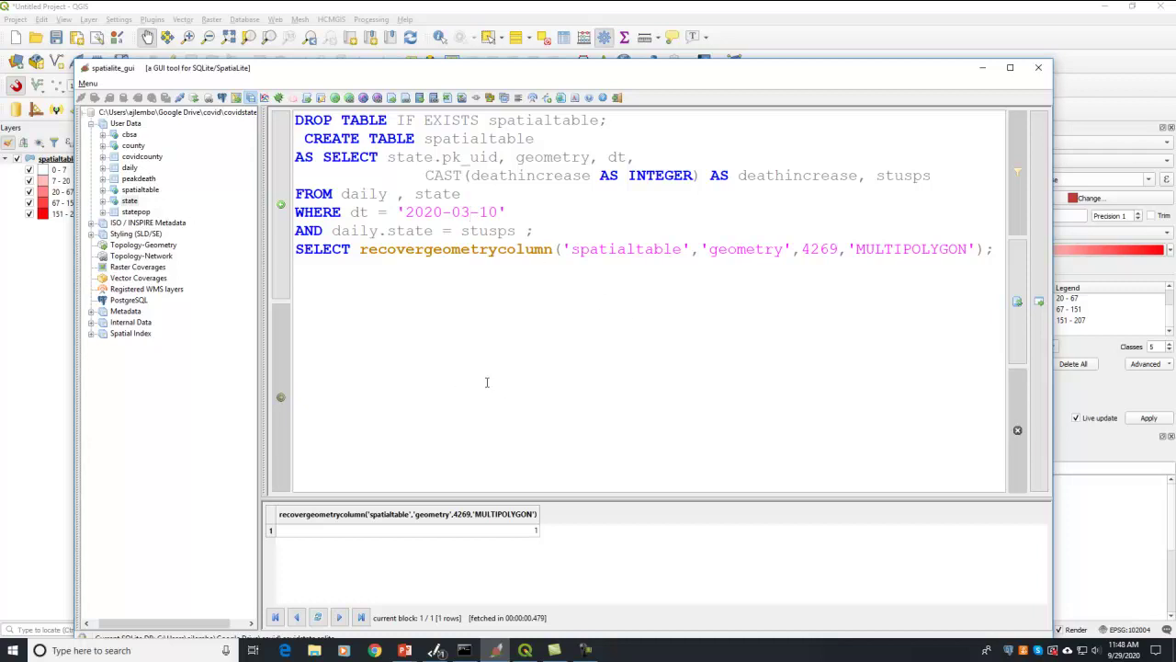
pyautogui.click(1036, 301)
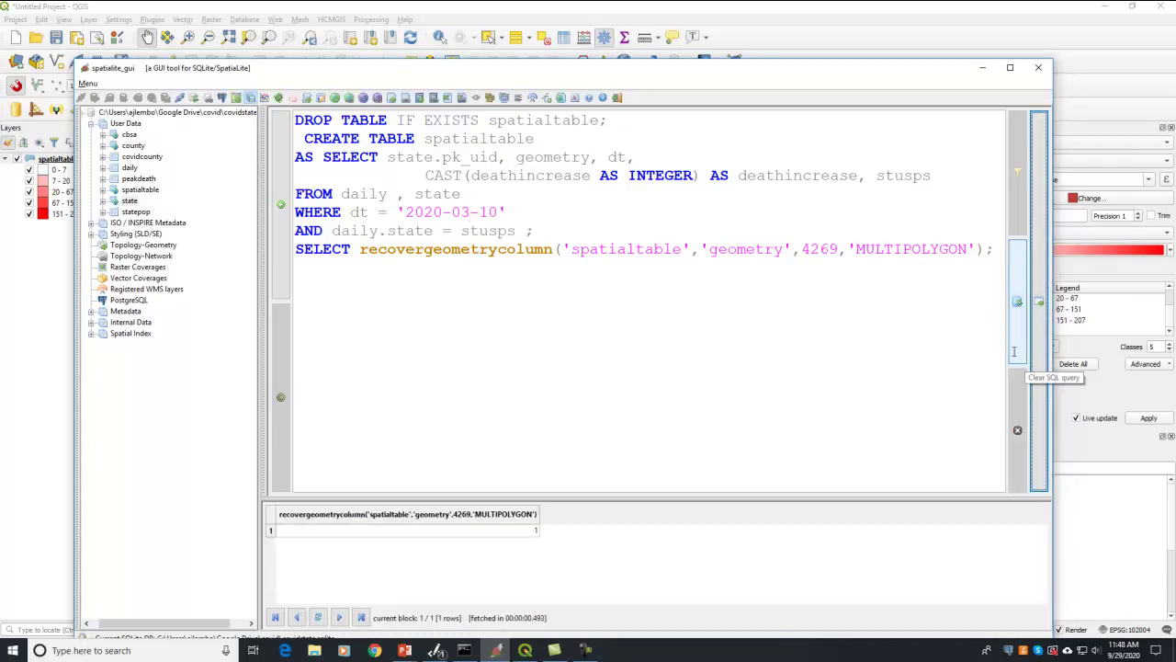
# Reclassify the QGIS map to 0.0–2.0 classes and inspect Washington, the only shaded state
pyautogui.click(1066, 404)
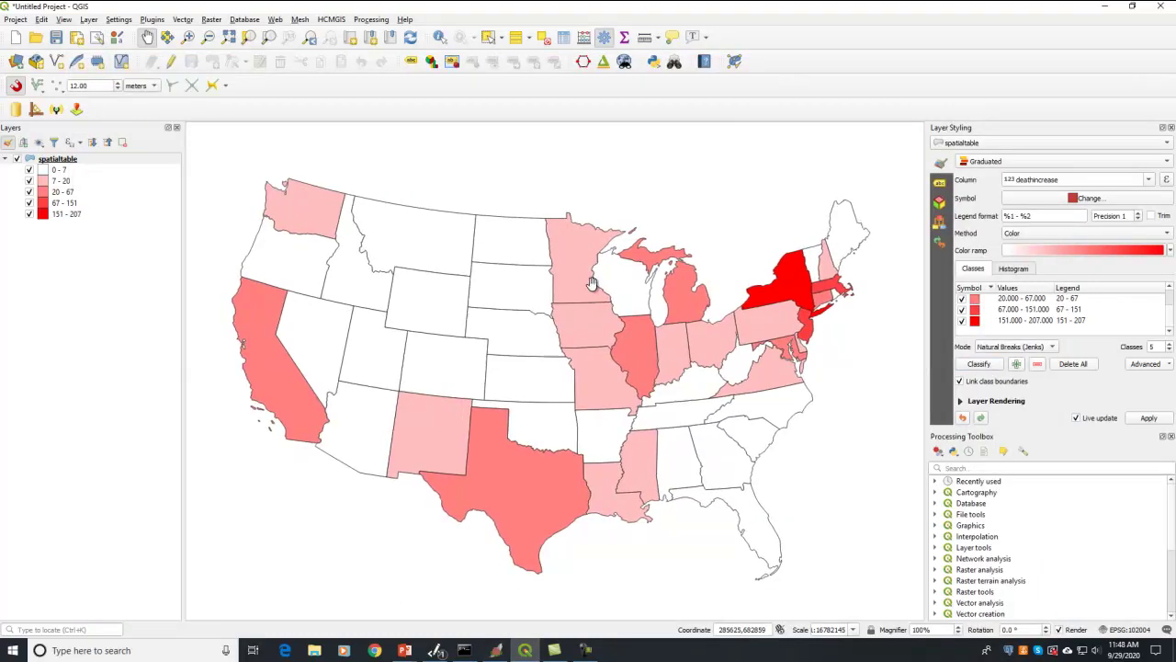
pyautogui.click(976, 366)
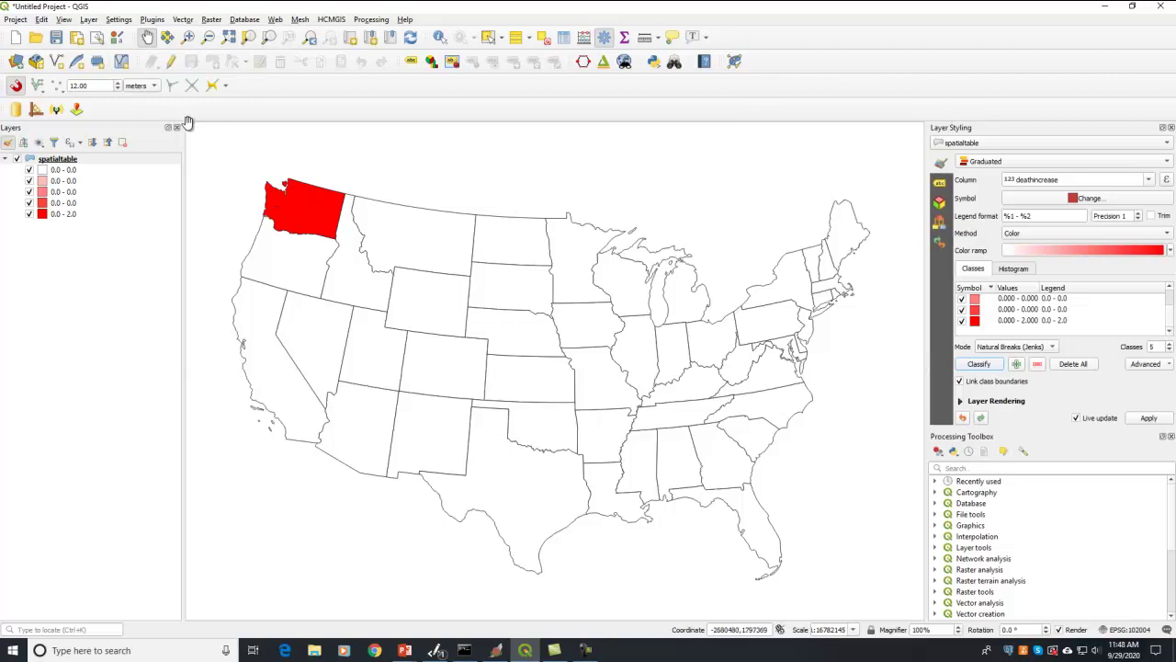
pyautogui.click(440, 37)
pyautogui.click(311, 200)
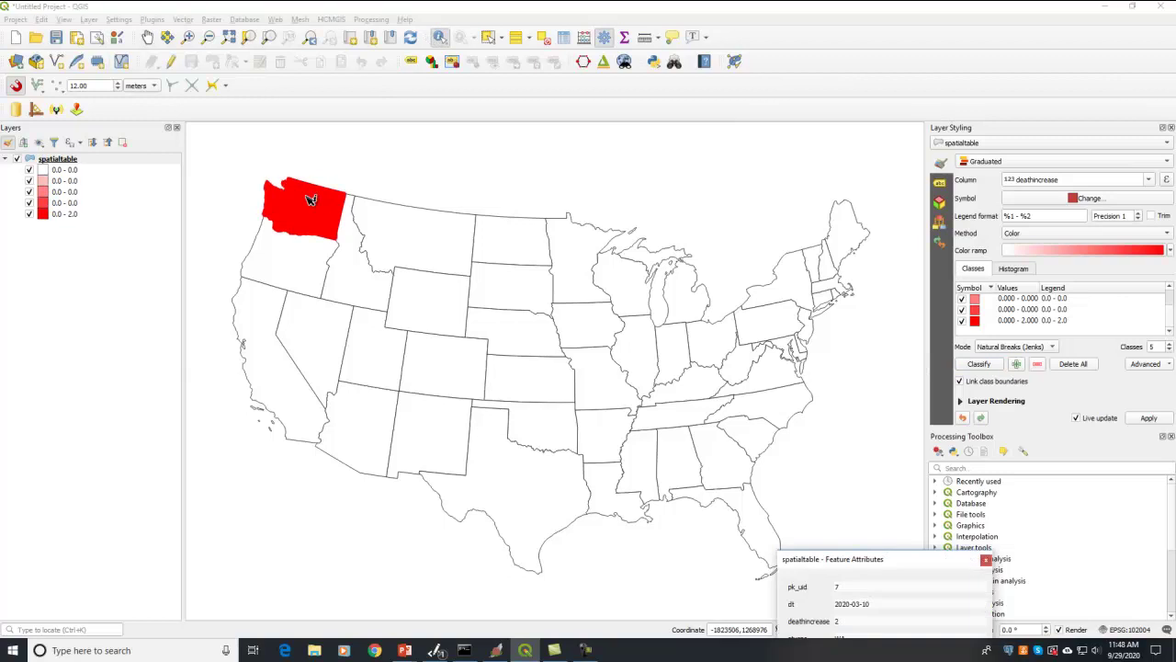
pyautogui.moveTo(824, 558); pyautogui.dragTo(773, 446)
pyautogui.click(934, 448)
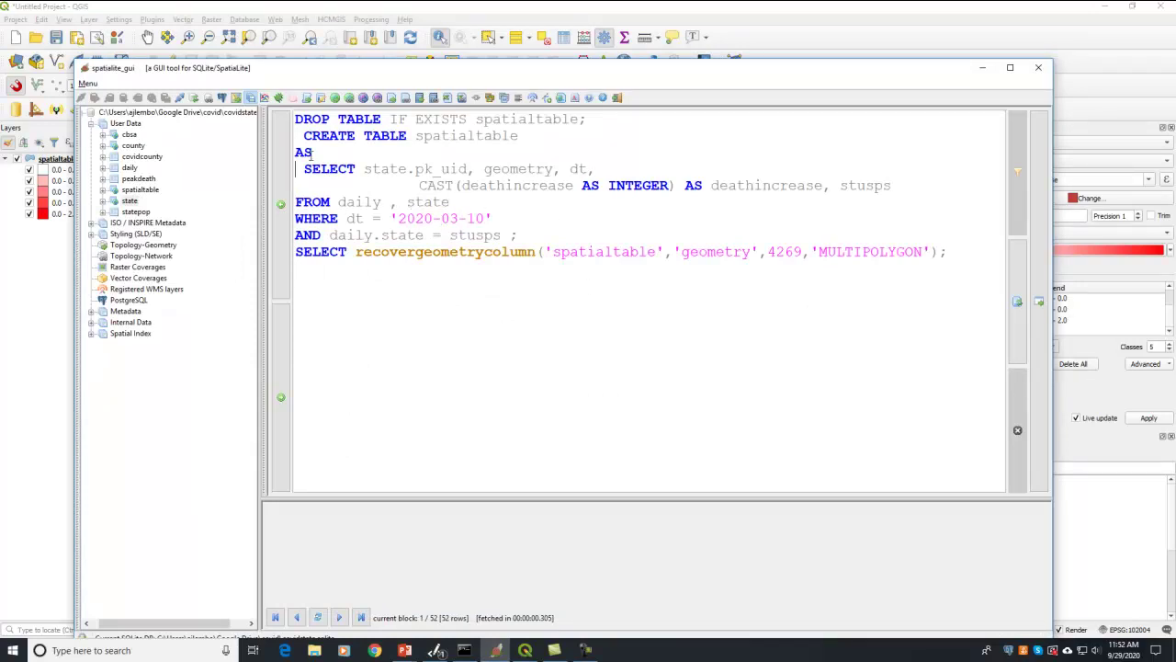
# Replace the SELECT block with the sum/min/BETWEEN/GROUP BY query and remove the stray semicolon
pyautogui.moveTo(299, 164); pyautogui.dragTo(512, 237)
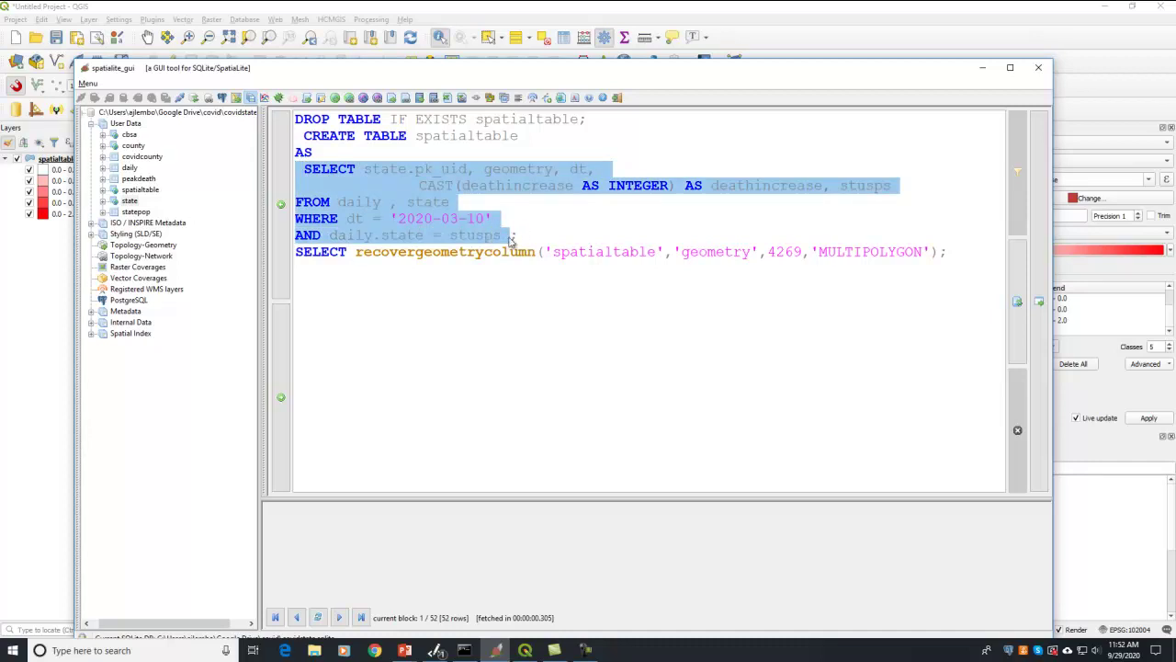
pyautogui.write("SELECT state.pk_uid, geometry,               sum(CAST(deathincrease AS INTEGER)) AS deathincrease, stusps,               min(geometry) AS geometry FROM daily , state WHERE dt BETWEEN '2020-04-10' AND '2020-06-10' AND daily.state = stusps GROUP BY state.pk_uid, stusps ;")
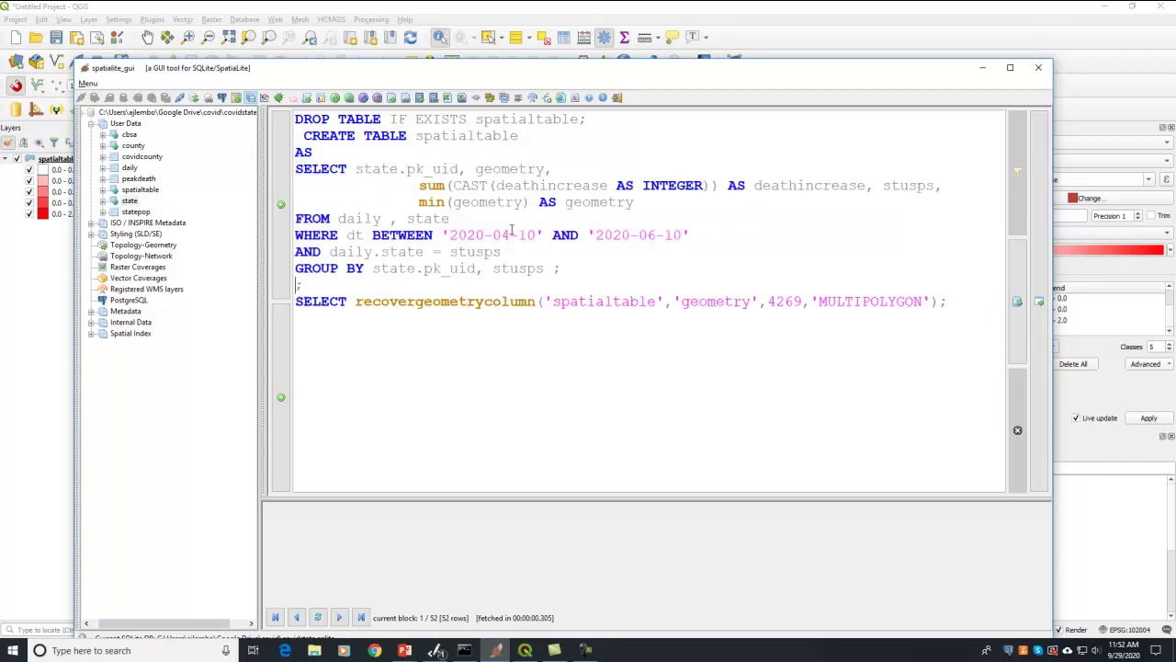
pyautogui.press('BackSpace')
# Review the query's sum(deathincrease), min(geometry) and 2020-04-10 to 2020-06-10 date range
pyautogui.moveTo(419, 185); pyautogui.dragTo(448, 187)
pyautogui.doubleClick(555, 186)
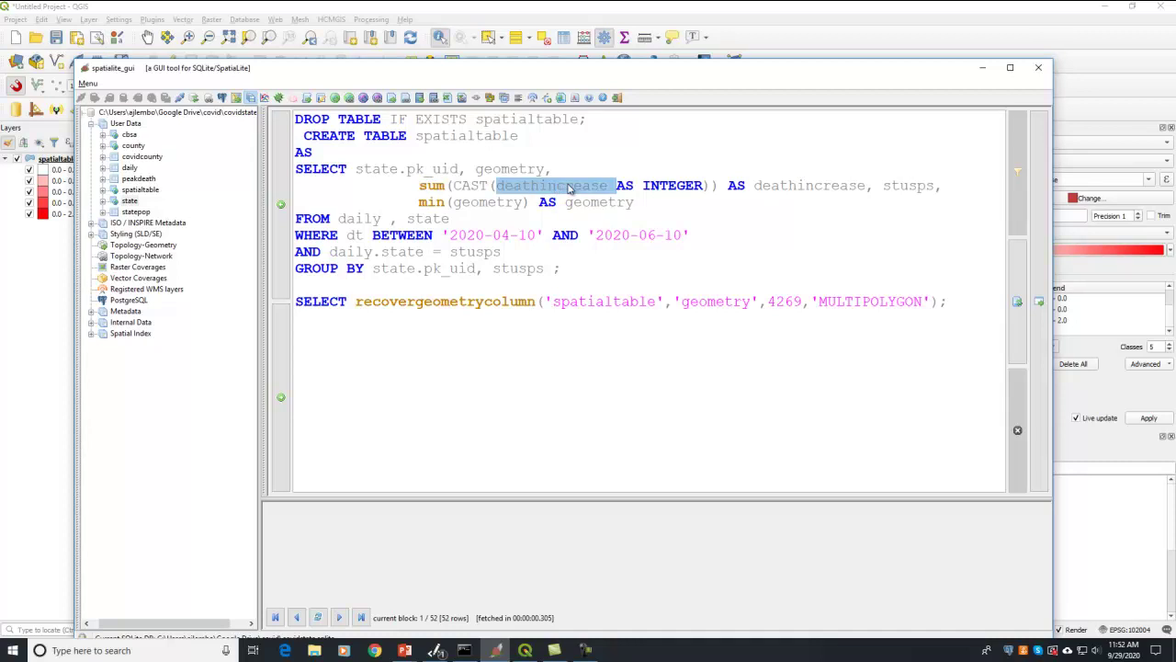
pyautogui.click(898, 185)
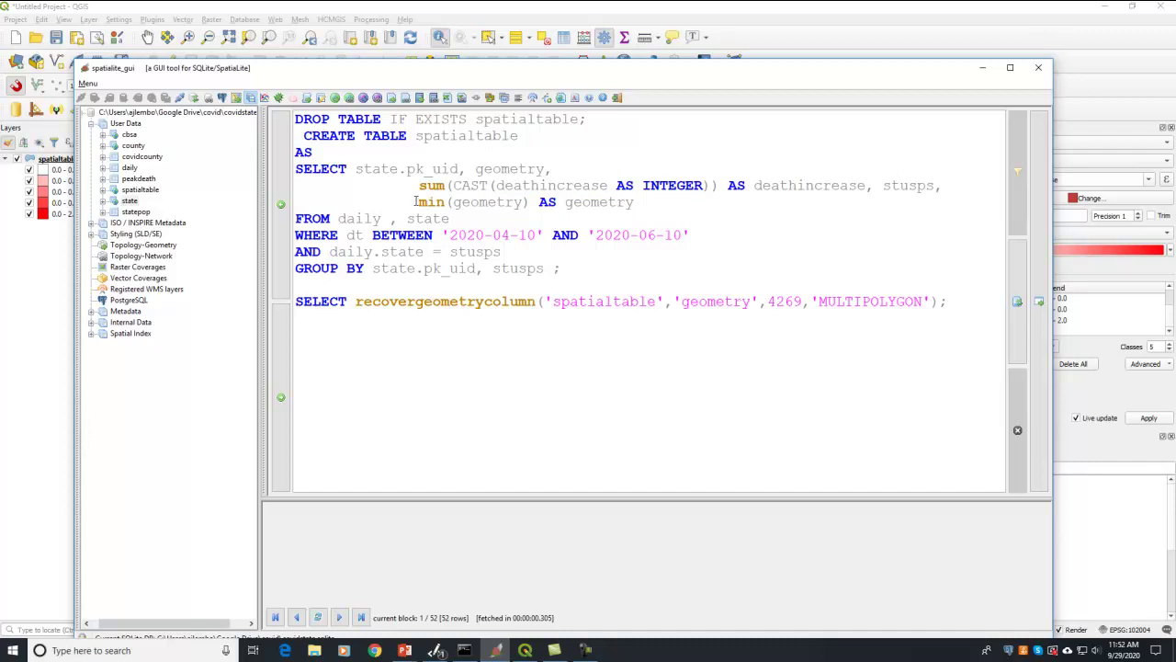
pyautogui.moveTo(419, 201); pyautogui.dragTo(531, 200)
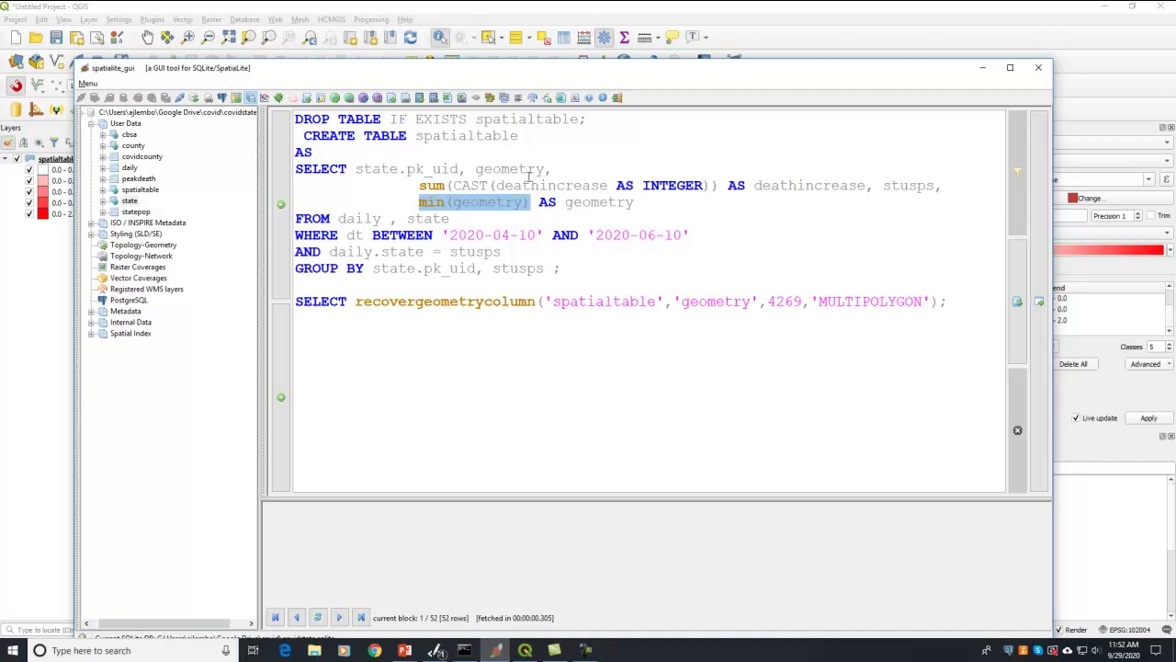
pyautogui.doubleClick(505, 209)
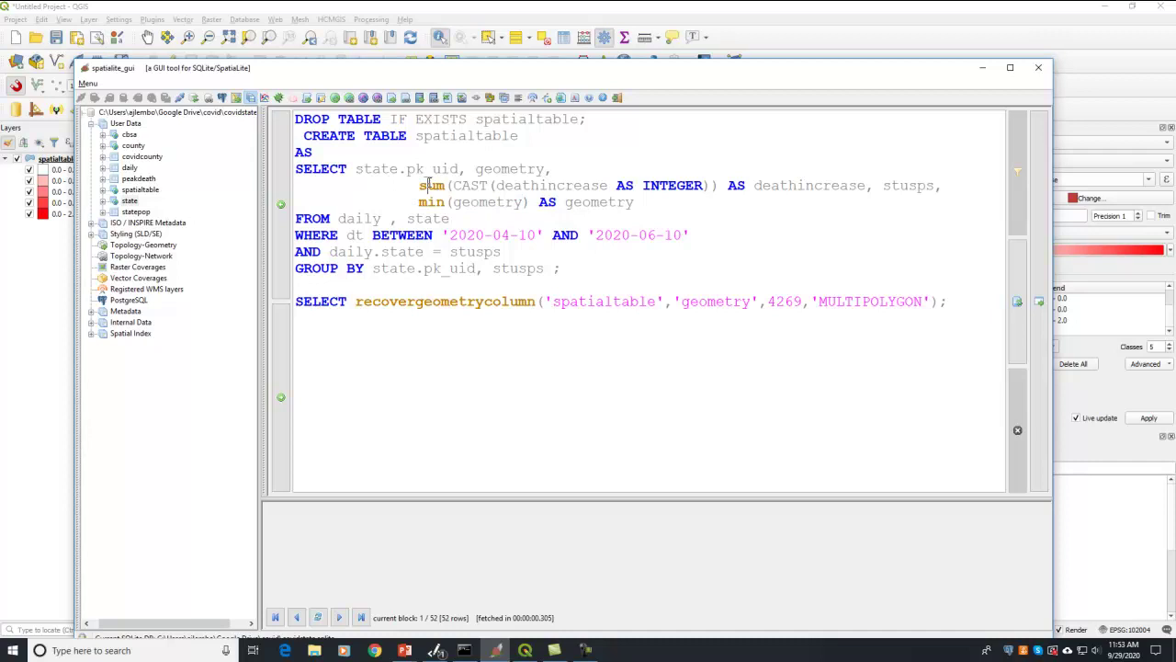
pyautogui.doubleClick(431, 185)
pyautogui.click(348, 236)
pyautogui.click(501, 236)
pyautogui.moveTo(434, 235); pyautogui.dragTo(690, 237)
pyautogui.moveTo(690, 237); pyautogui.dragTo(696, 246)
pyautogui.doubleClick(357, 237)
pyautogui.click(357, 236)
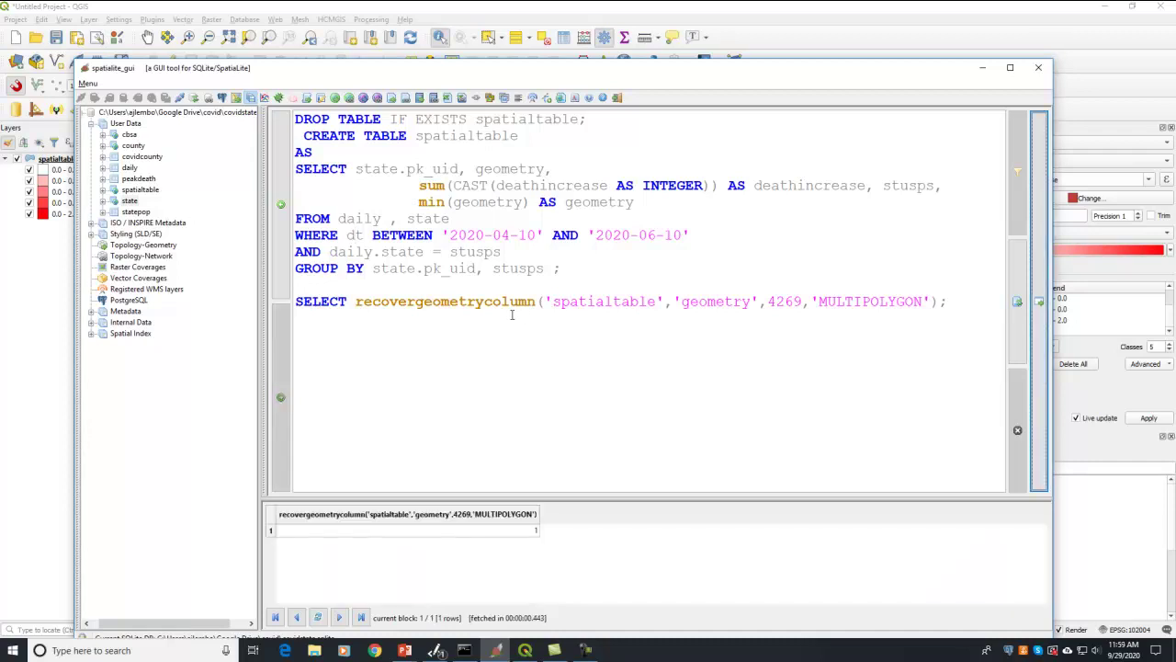
# Re-run the summed query and reclassify the QGIS map into classes from 4–1006 to 11889–17337
pyautogui.click(1041, 258)
pyautogui.click(375, 7)
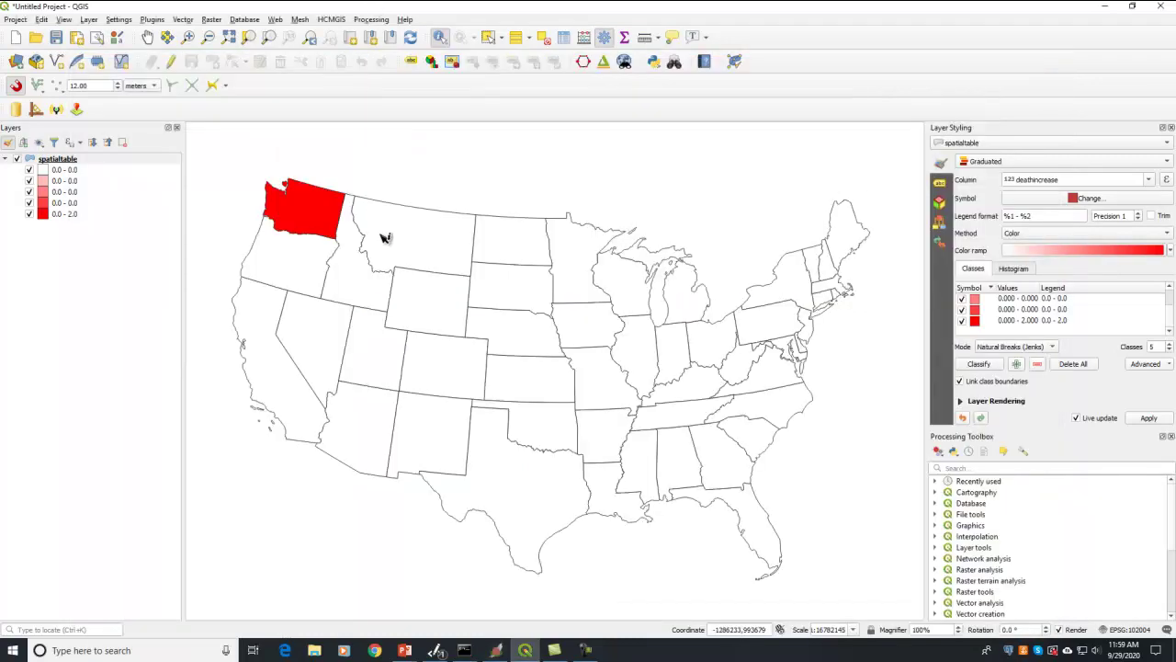
pyautogui.click(147, 36)
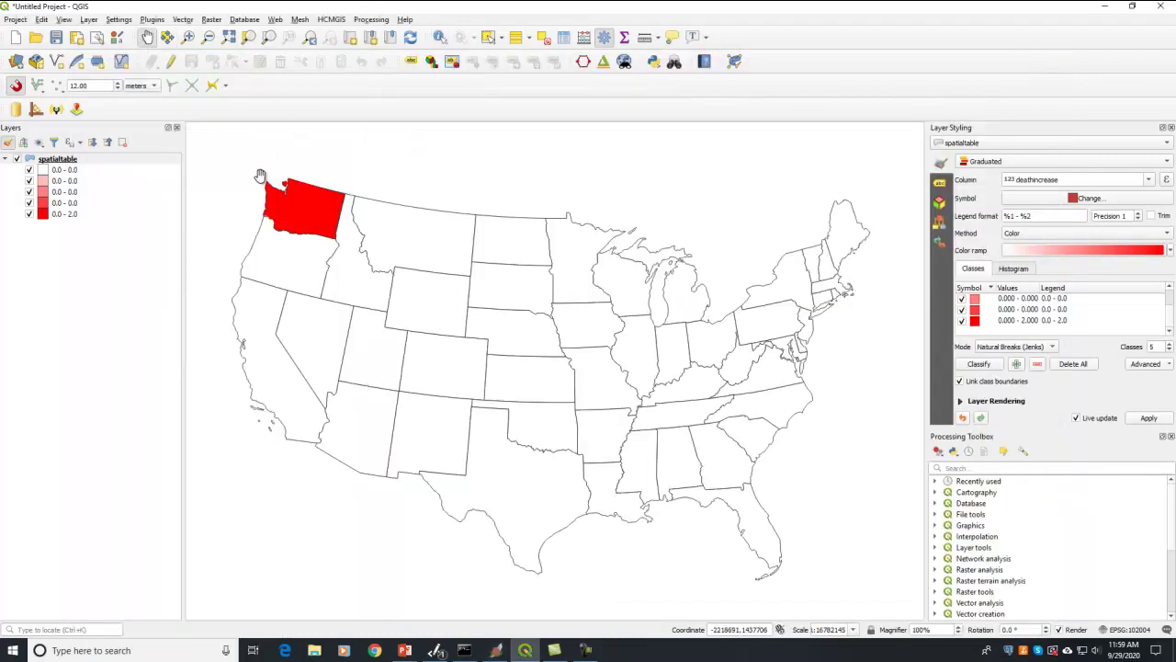
pyautogui.moveTo(261, 176); pyautogui.dragTo(272, 193)
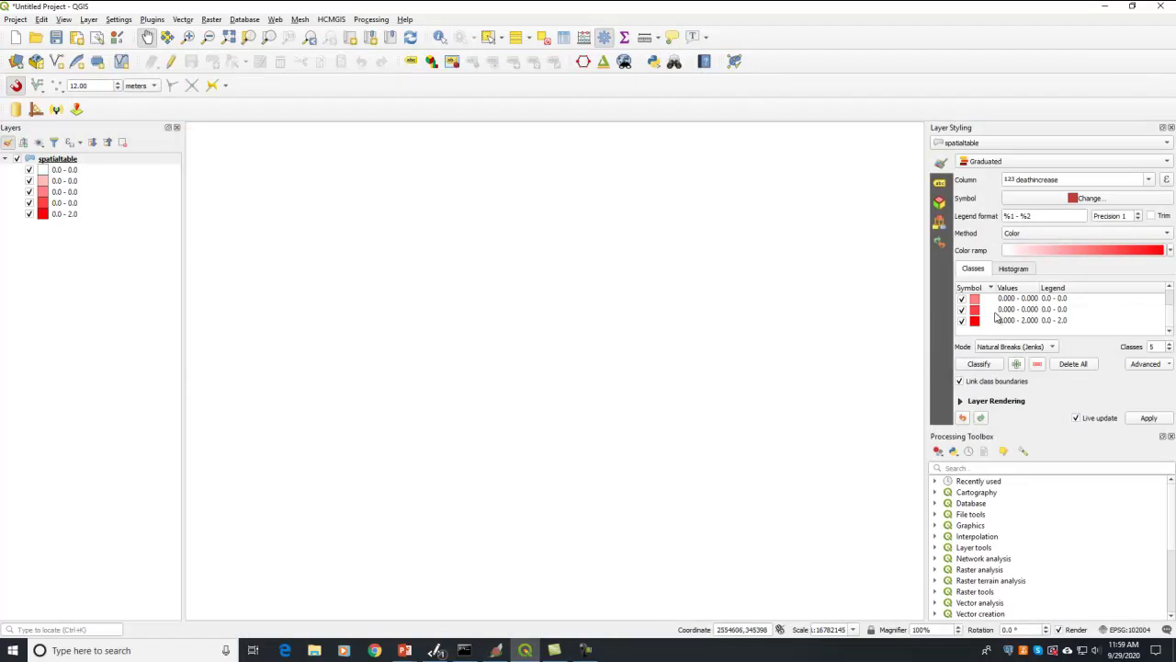
pyautogui.click(980, 365)
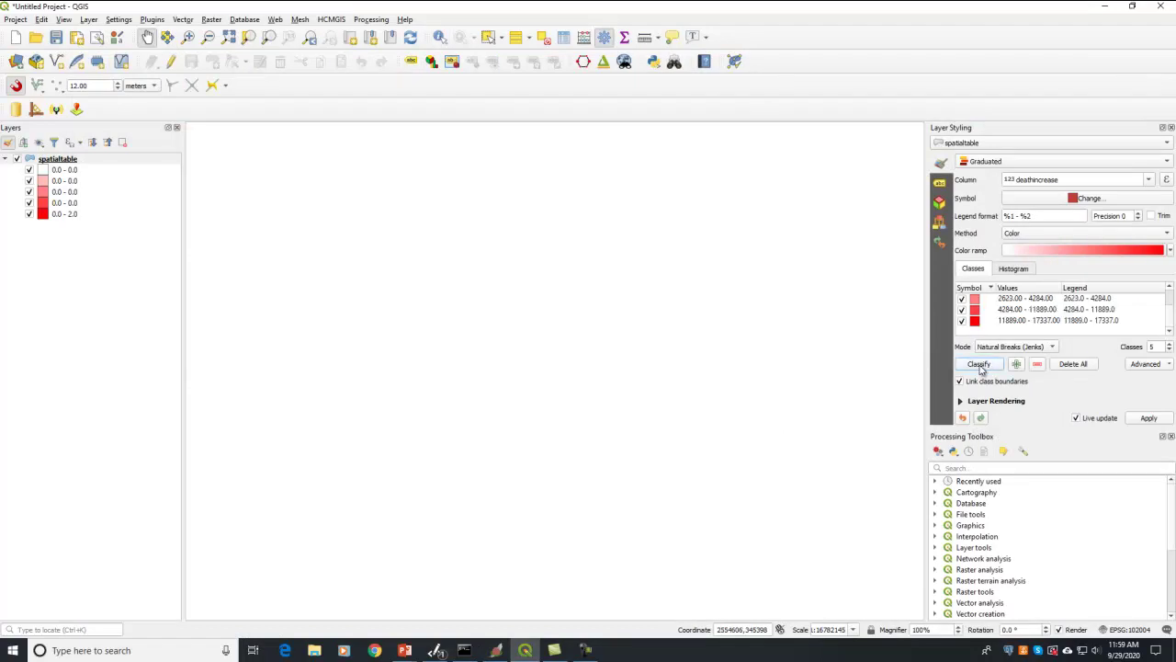
pyautogui.moveTo(781, 240); pyautogui.dragTo(780, 239)
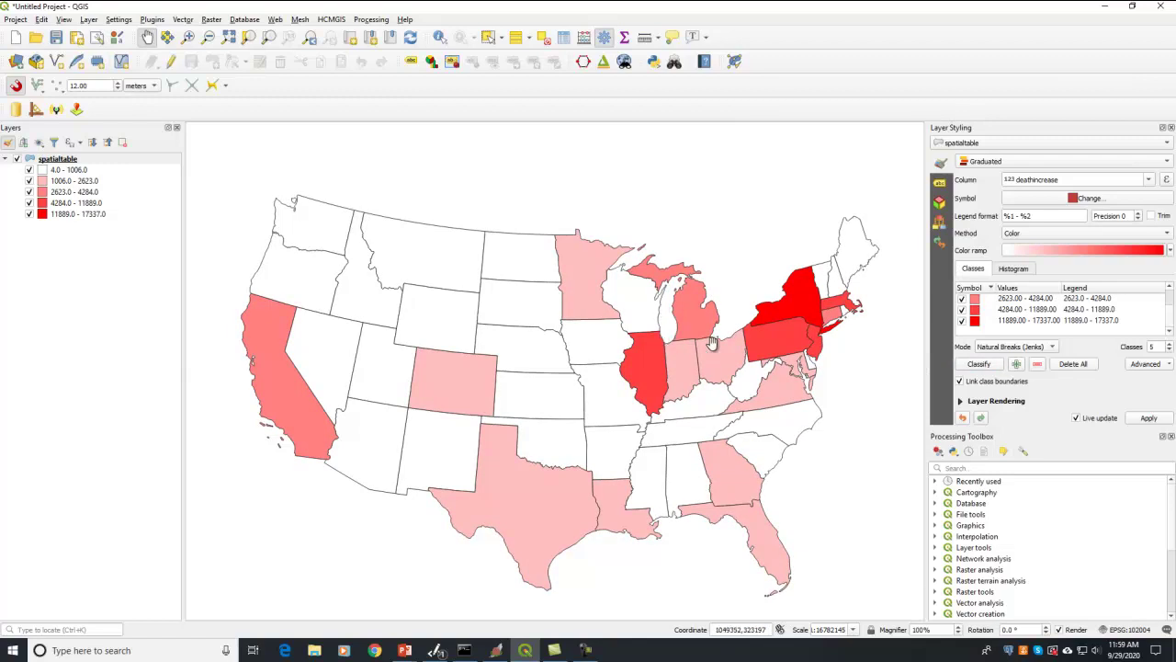
pyautogui.hotkey('alt', 'Tab')
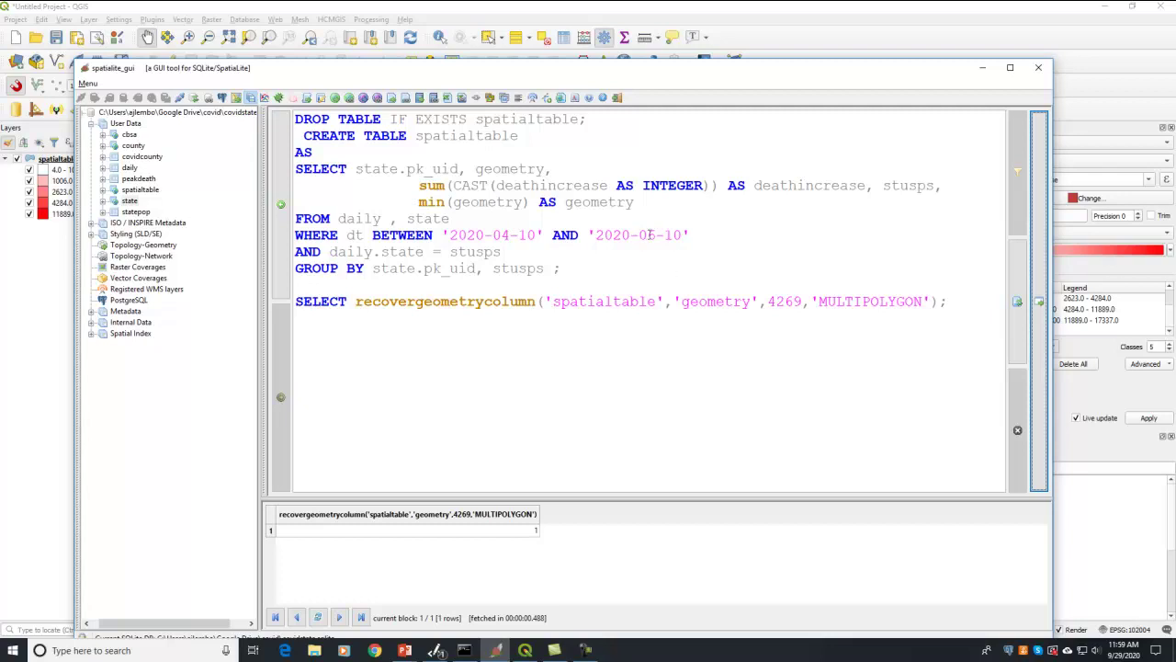
# Change the end date from 2020-06-10 to 2020-09-10 and re-run the query
pyautogui.moveTo(647, 236); pyautogui.dragTo(656, 237)
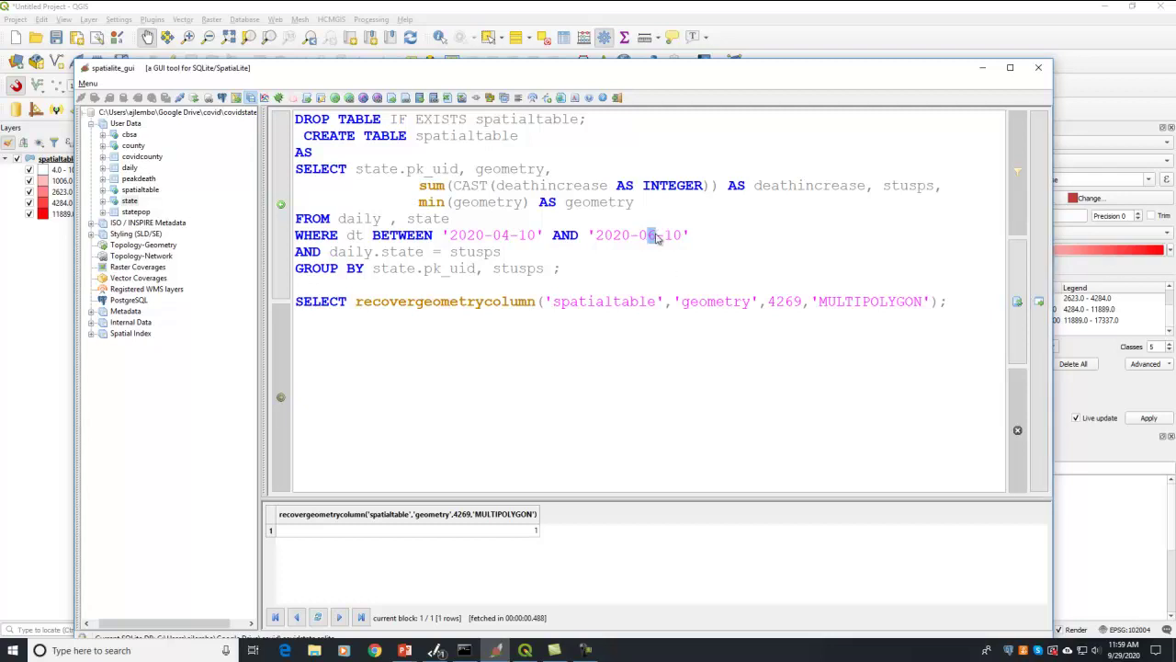
pyautogui.write('9')
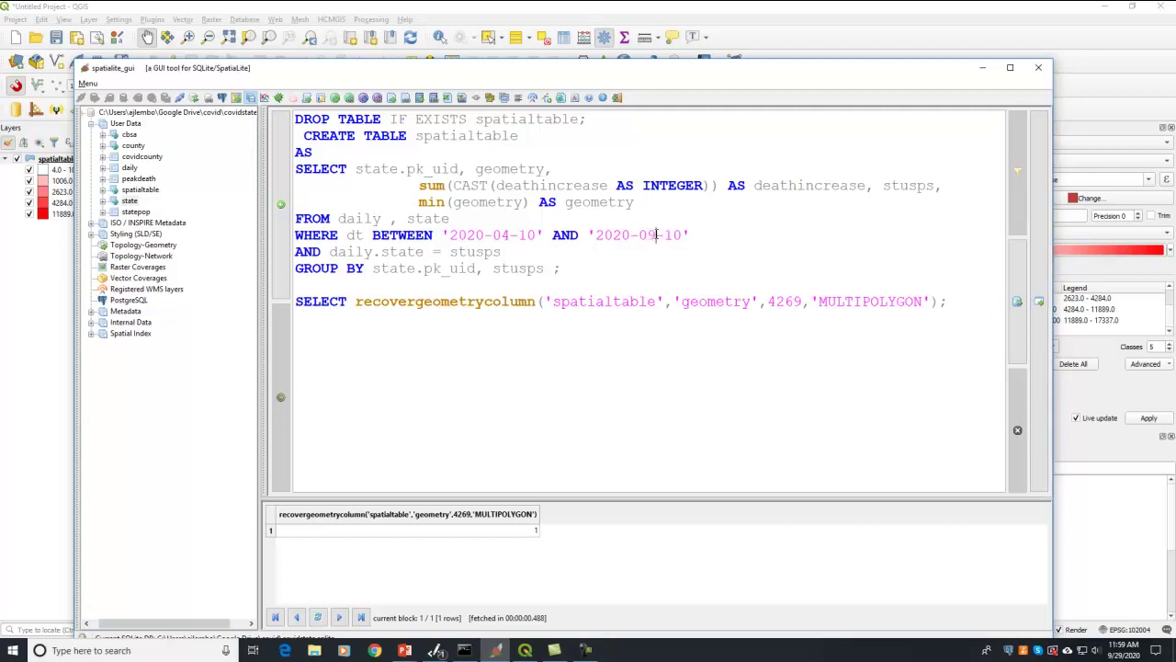
pyautogui.click(1037, 295)
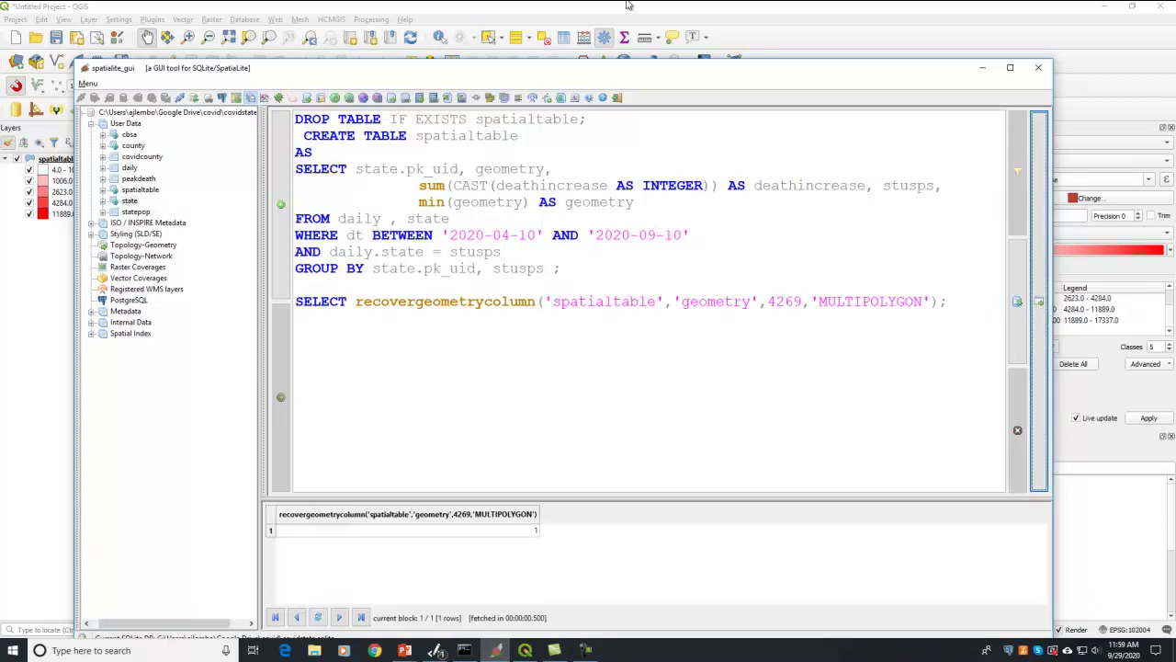
pyautogui.click(627, 5)
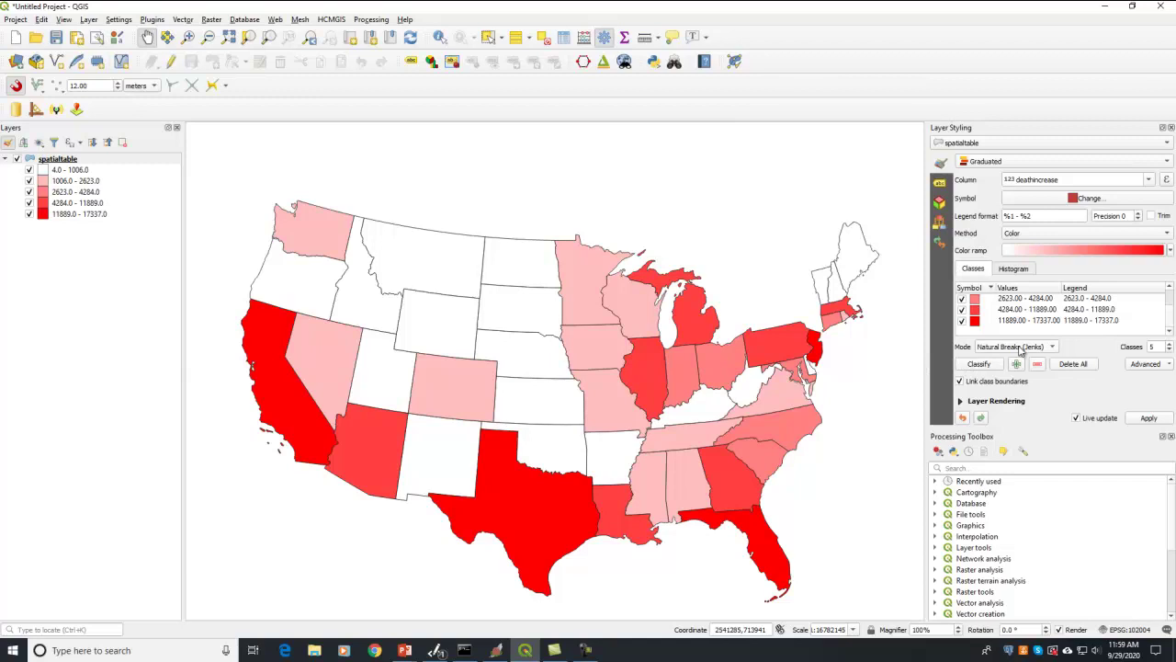
# Reclassify the April–September totals, try Quantile, then use Equal Interval classes from 35–3690 to 14655–18310
pyautogui.click(979, 364)
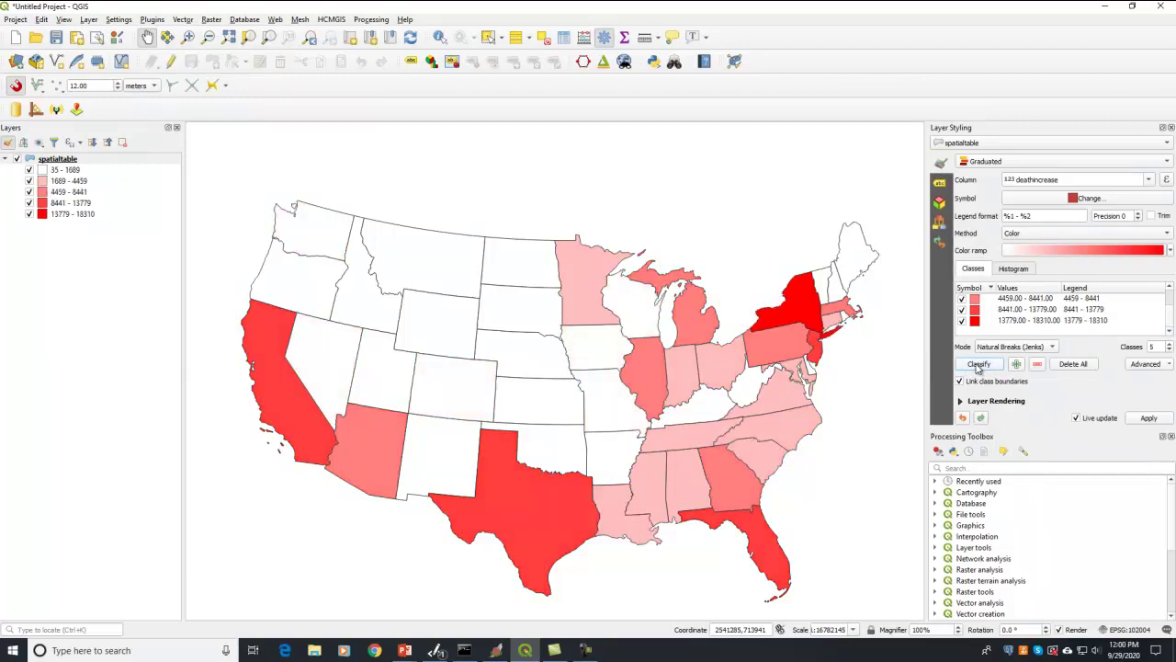
pyautogui.click(993, 349)
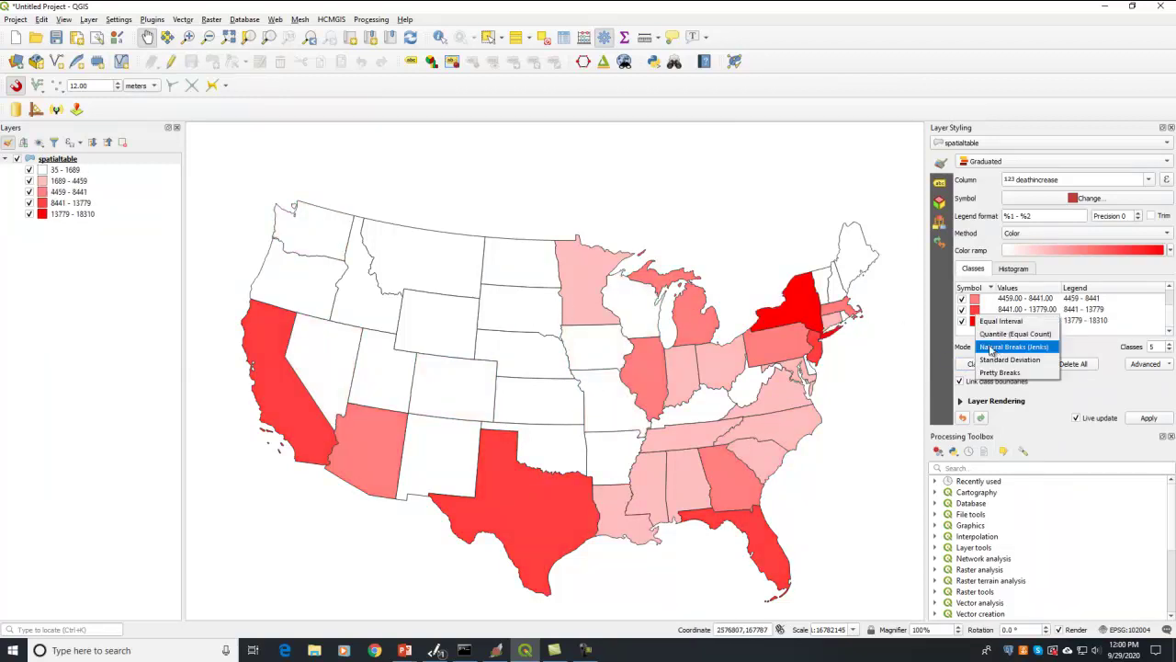
pyautogui.click(1011, 334)
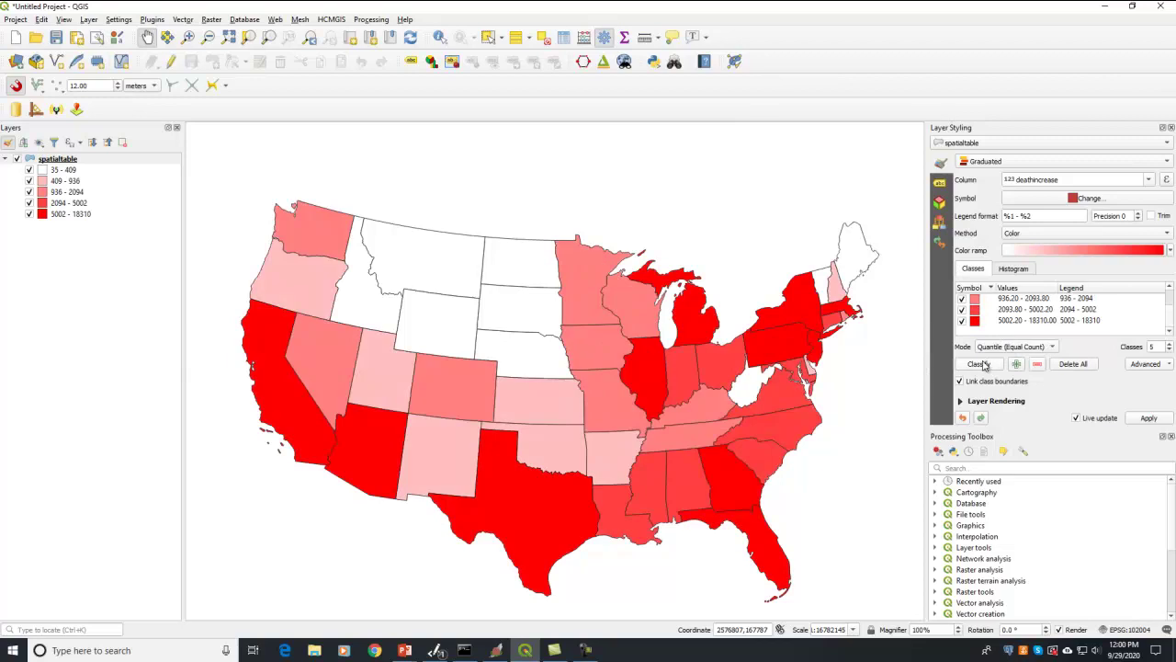
pyautogui.click(1003, 348)
pyautogui.click(1006, 338)
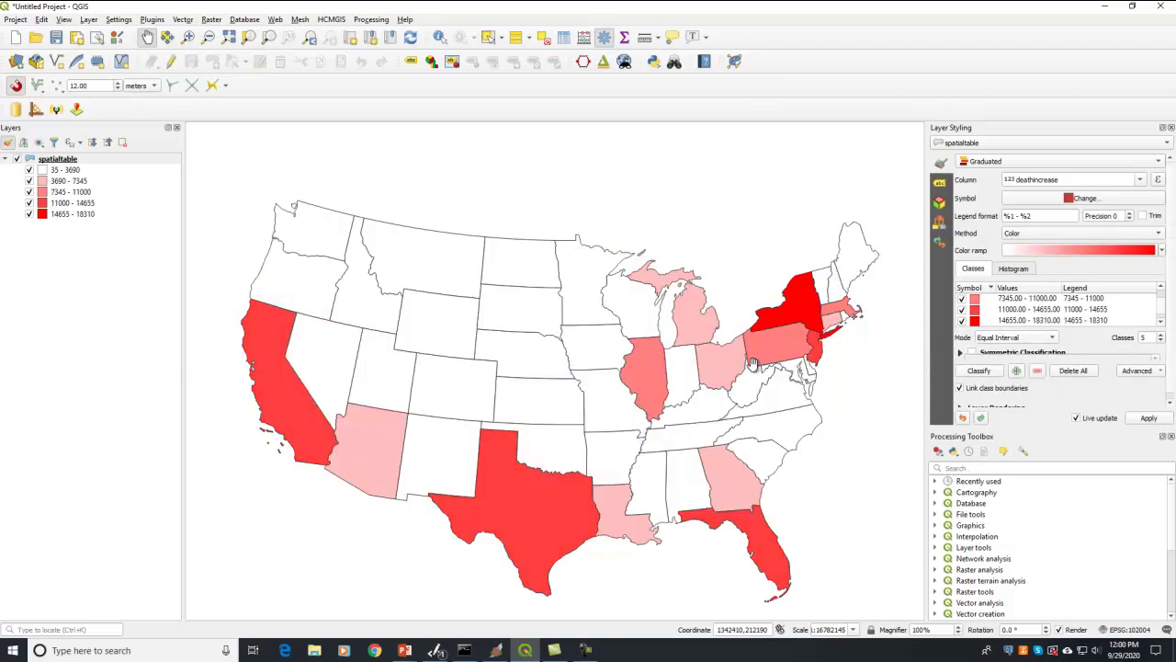
# Switch to Chrome showing the GISAdvisor Online Courses page
pyautogui.hotkey('alt', 'Tab')
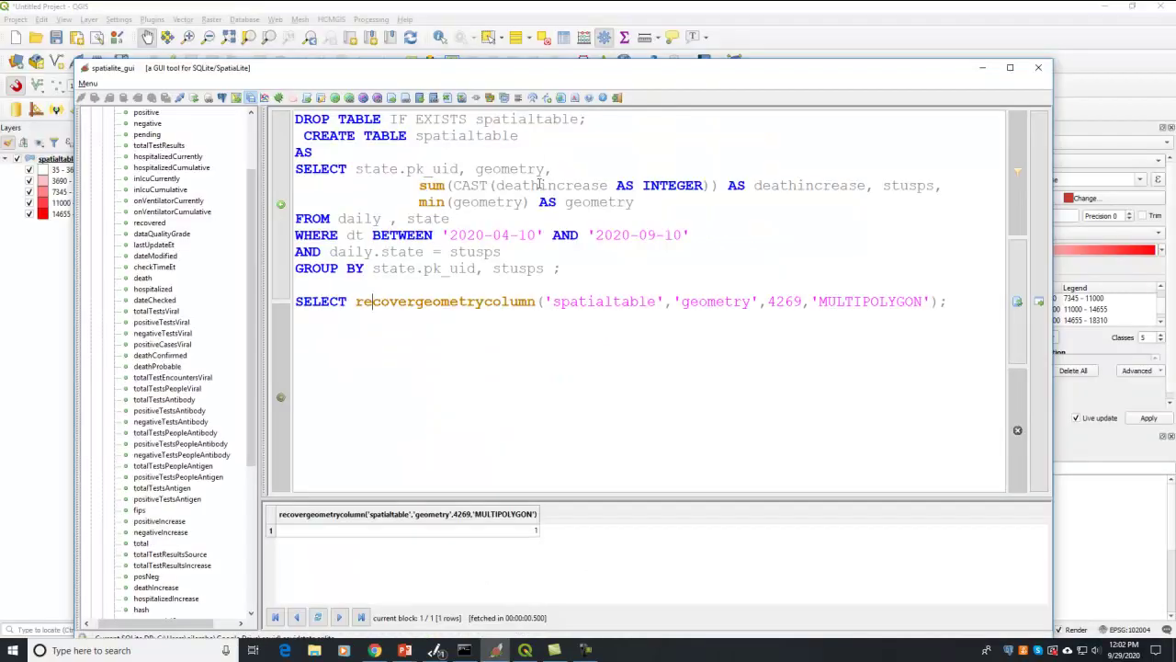
# Sum hospitalizedincrease instead of deathincrease, keeping the deathincrease alias, and re-run the query
pyautogui.moveTo(540, 184); pyautogui.dragTo(496, 185)
pyautogui.write('HOSPI')
pyautogui.press('BackSpace')
pyautogui.press('BackSpace')
pyautogui.write('hospi')
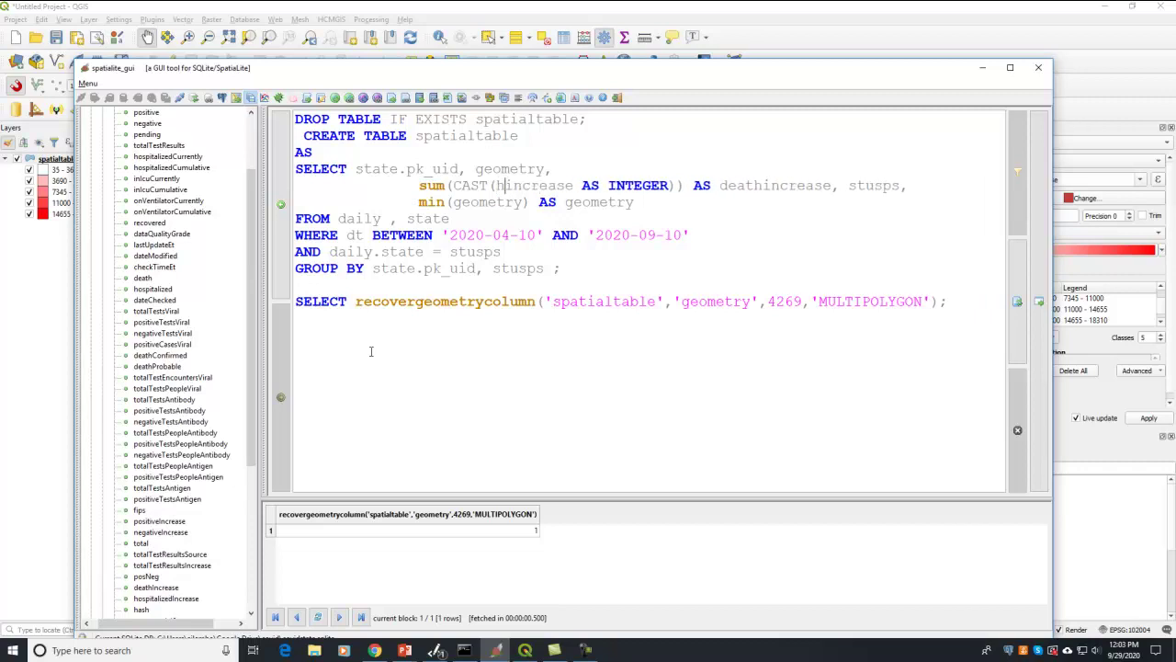
pyautogui.write('talized')
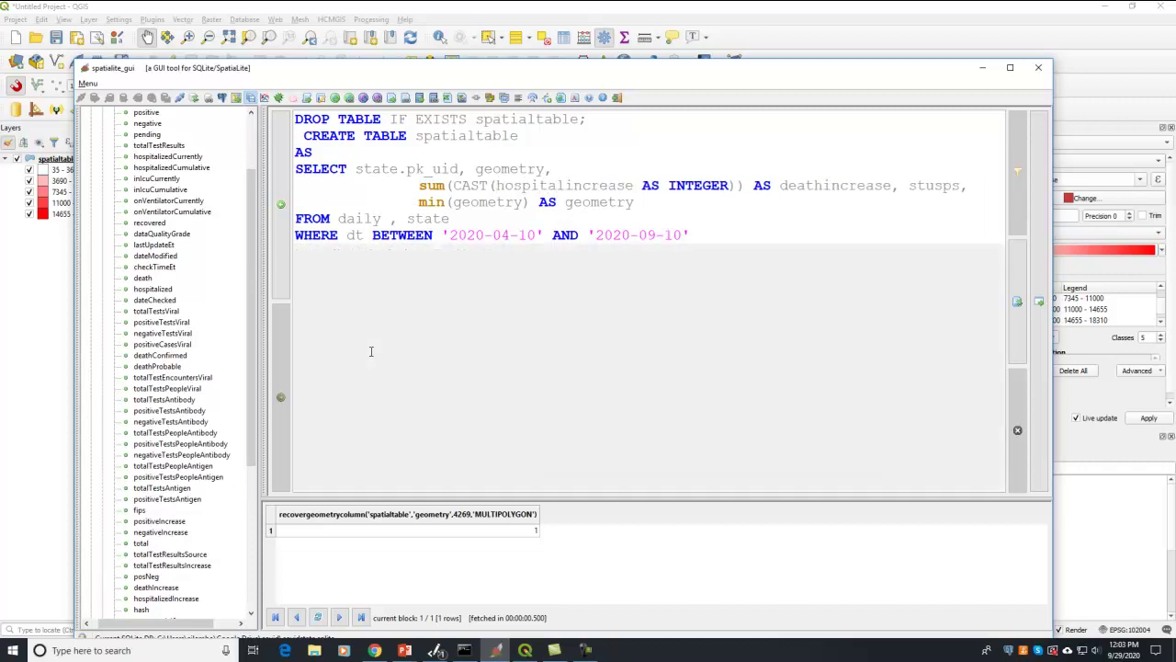
pyautogui.doubleClick(556, 187)
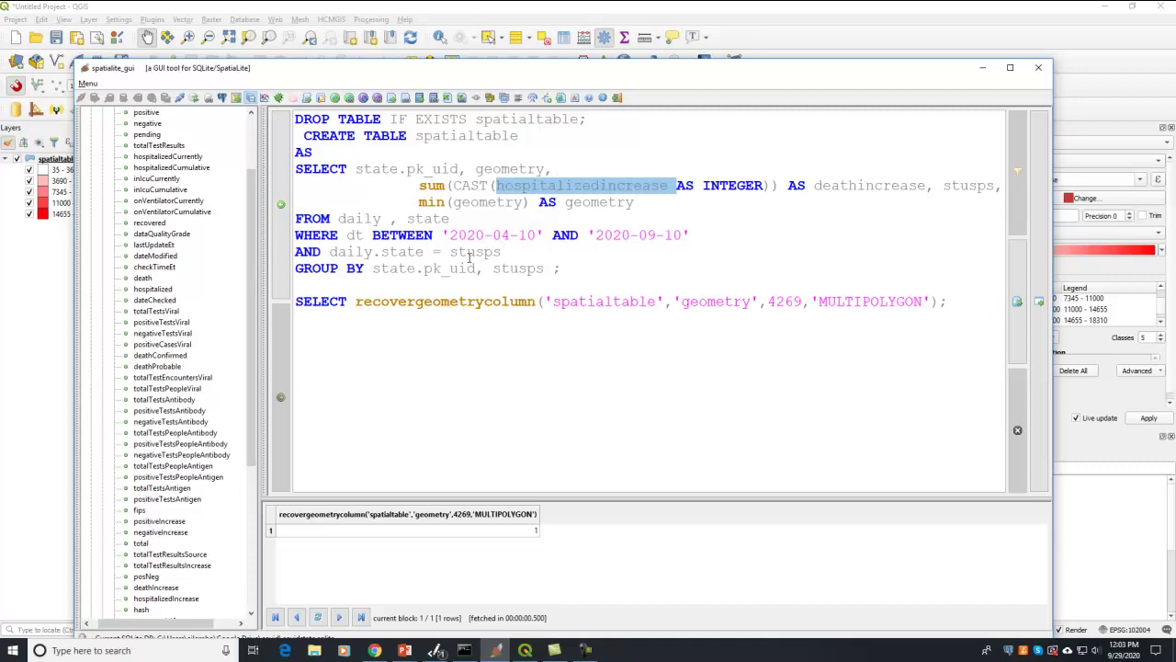
pyautogui.doubleClick(860, 187)
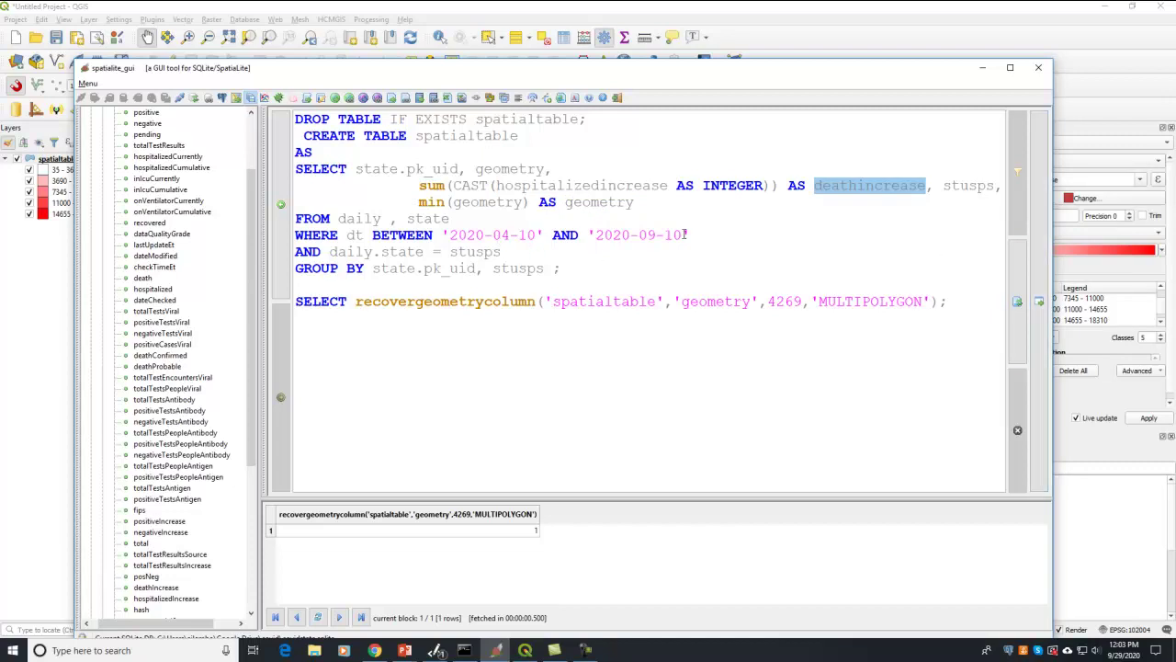
pyautogui.click(1017, 301)
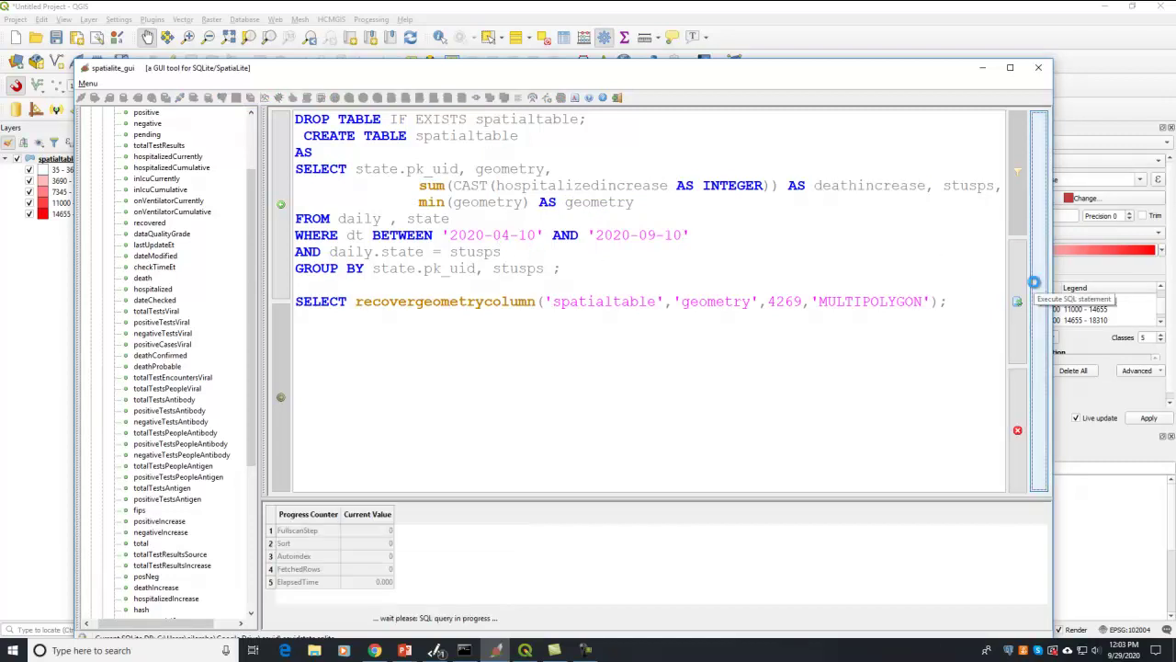
# Reclassify the hospitalization totals, try Natural Breaks, then use five Quantile classes from -27 to 47143
pyautogui.click(646, 19)
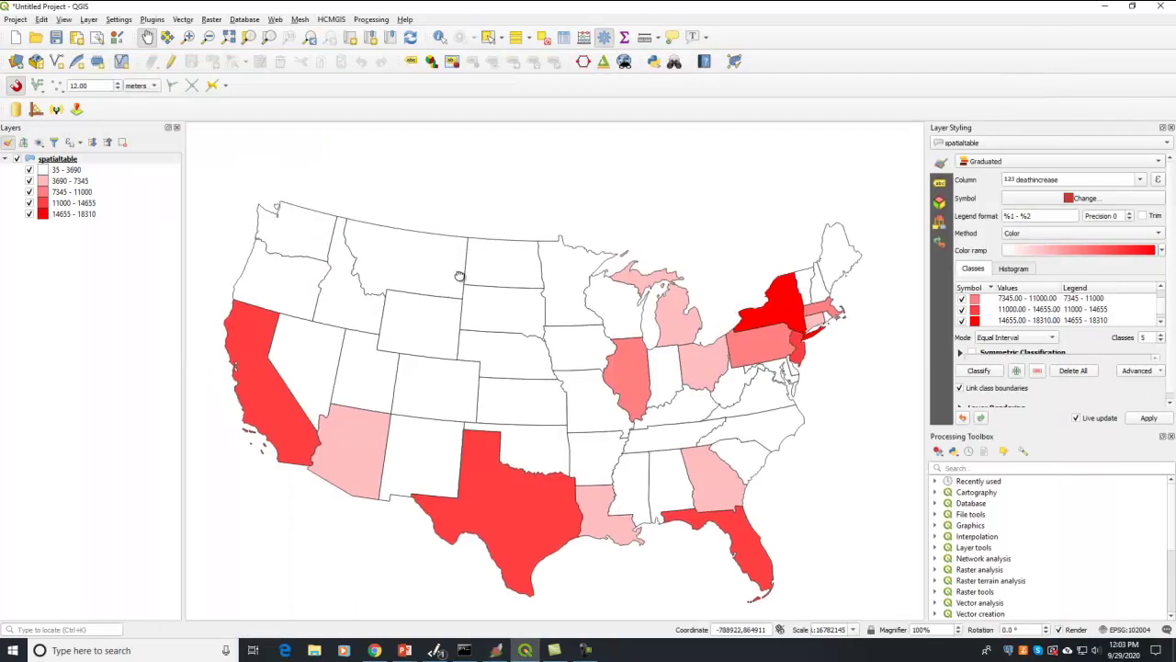
pyautogui.scroll(1, 451, 276)
pyautogui.click(989, 375)
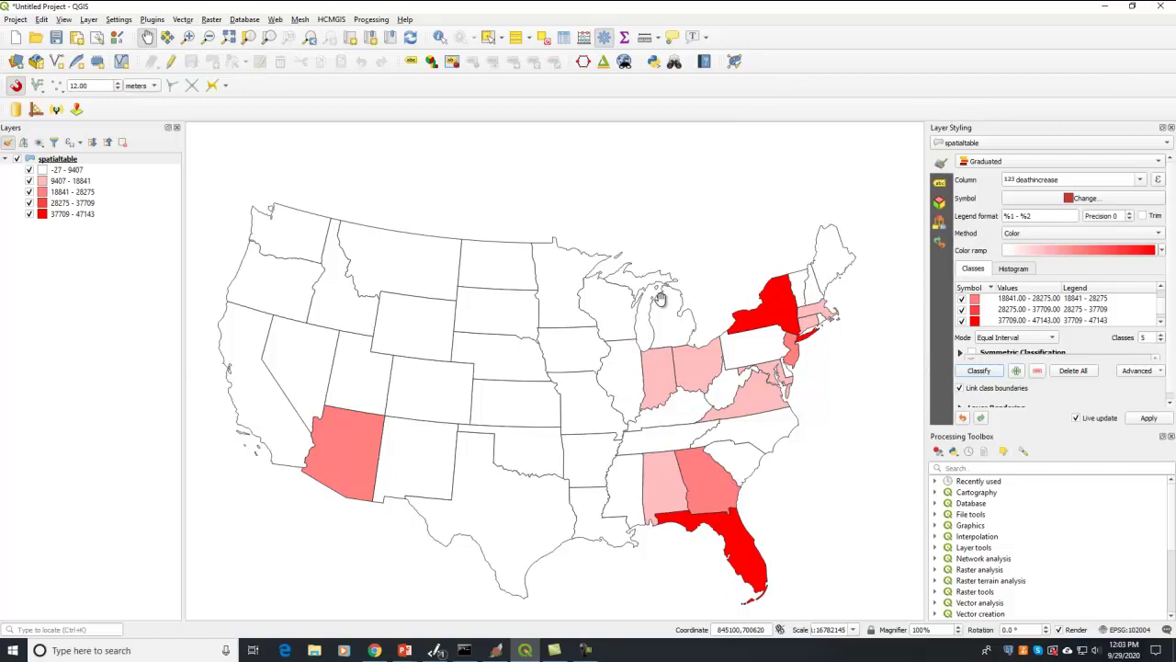
pyautogui.click(1027, 337)
pyautogui.click(1019, 365)
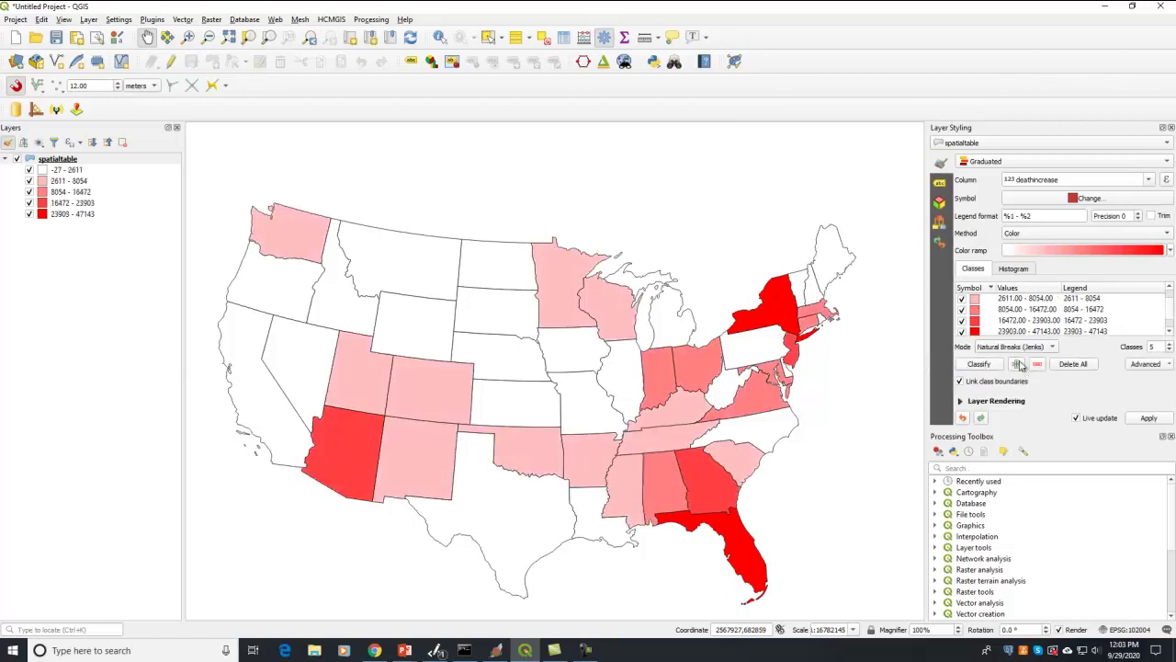
pyautogui.click(994, 347)
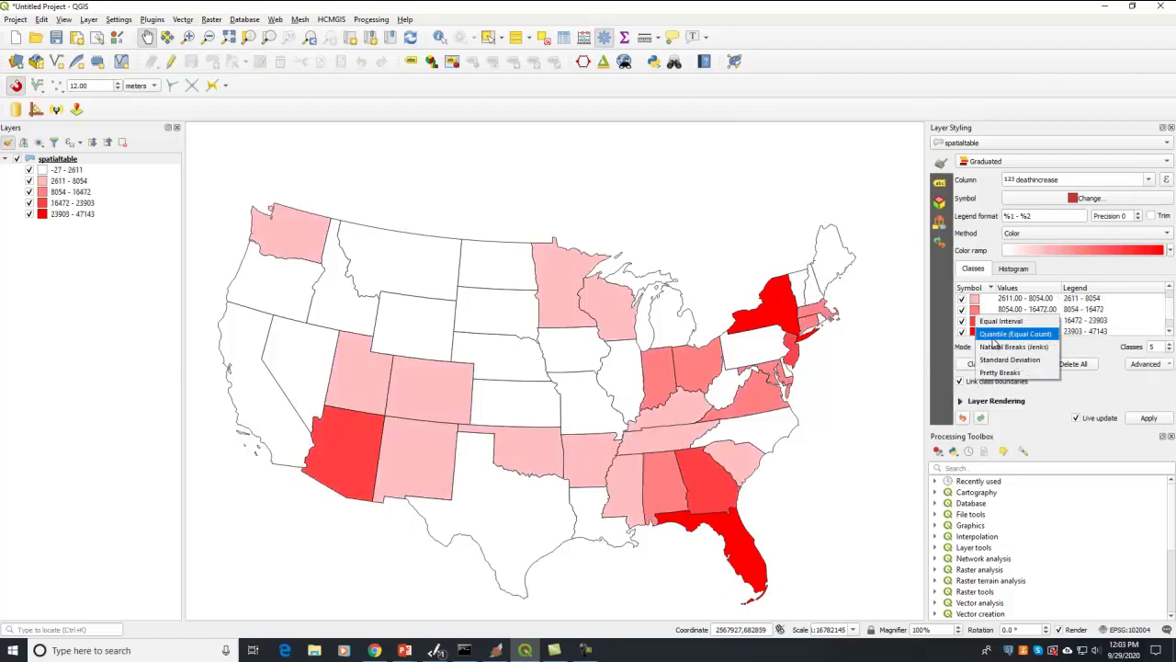
pyautogui.click(994, 335)
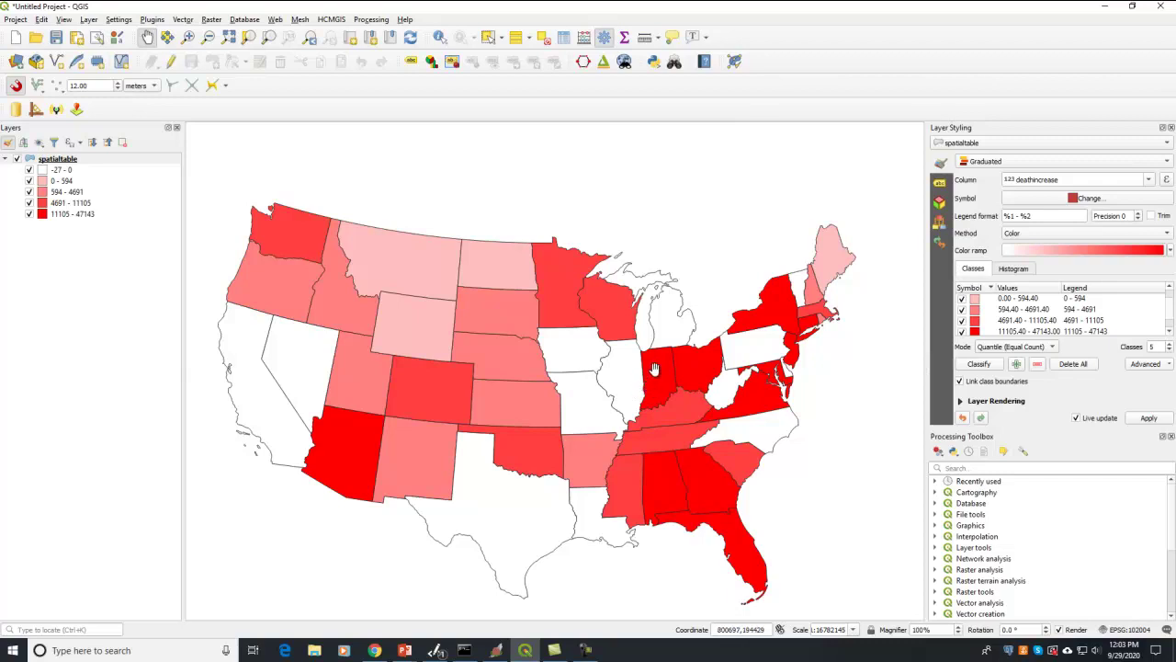
# Change the date range to 2020-08-10 through 2020-09-20 and re-run the hospitalization query
pyautogui.hotkey('alt', 'Tab')
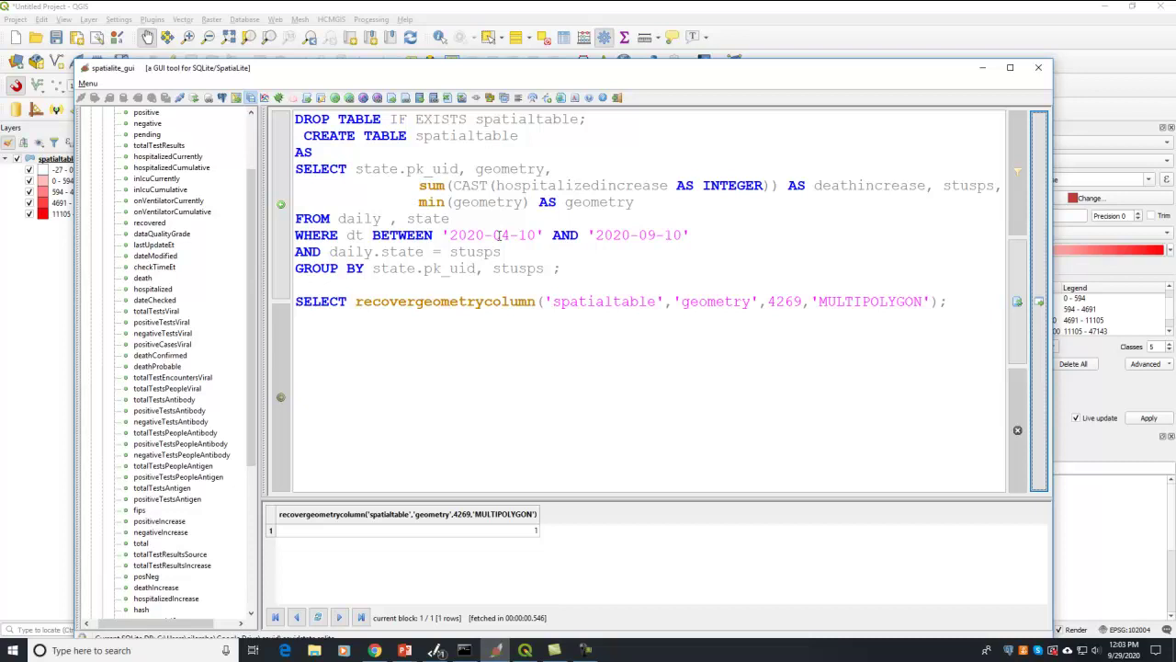
pyautogui.moveTo(497, 234); pyautogui.dragTo(504, 235)
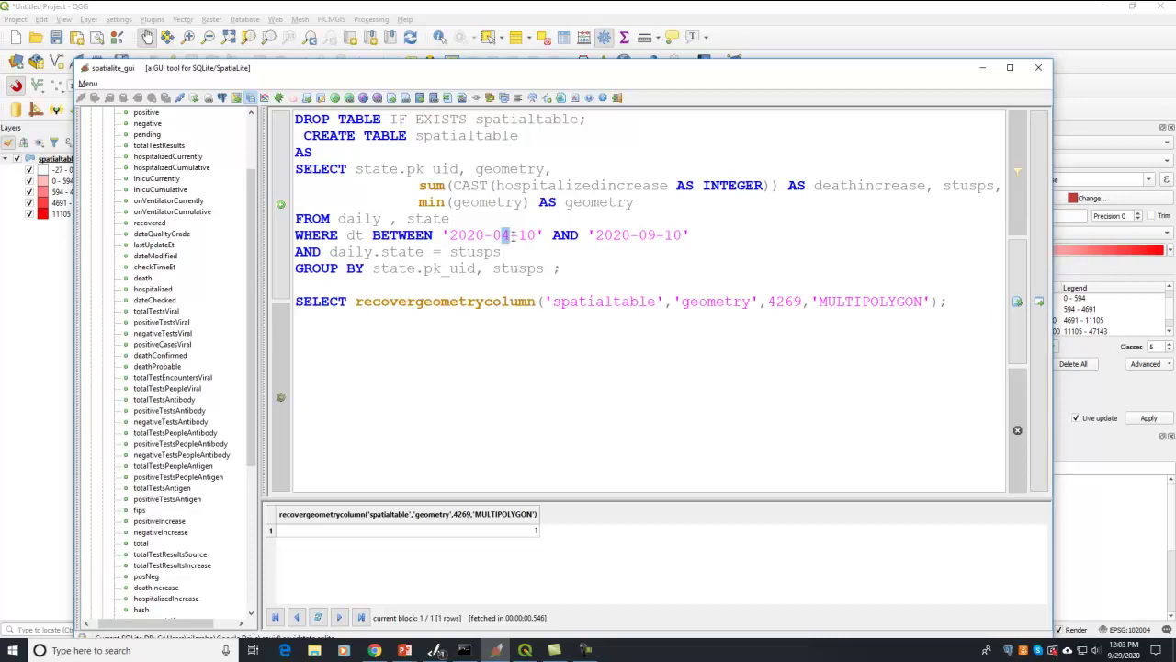
pyautogui.write('8')
pyautogui.moveTo(667, 236); pyautogui.dragTo(684, 236)
pyautogui.write('20')
pyautogui.click(1040, 281)
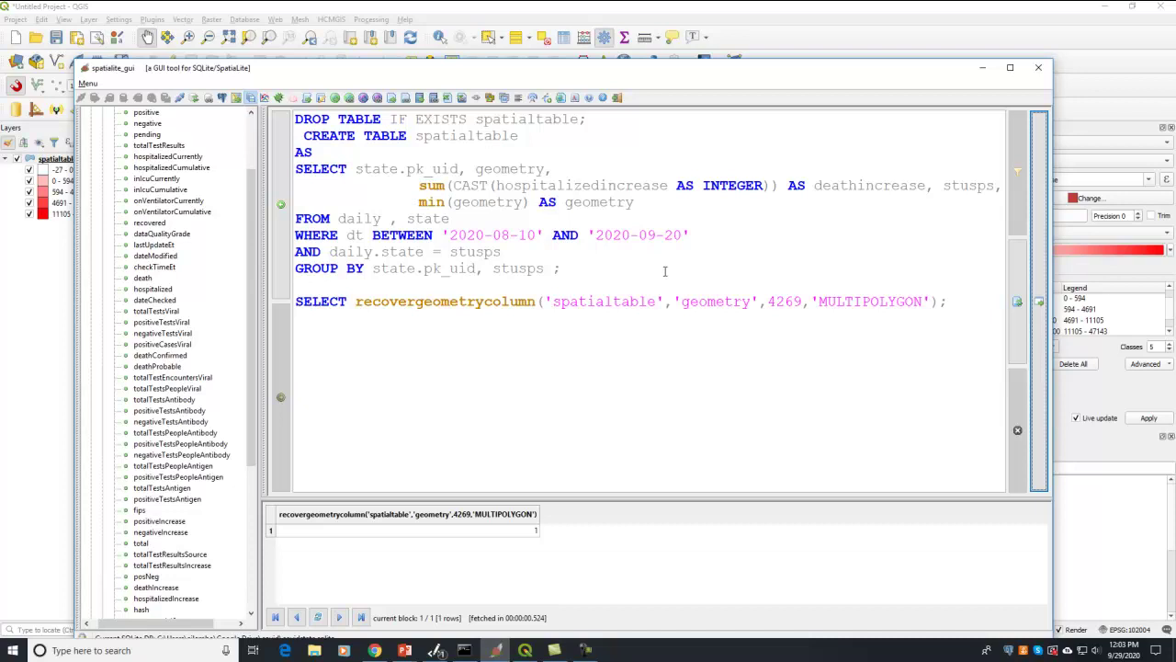
pyautogui.click(434, 22)
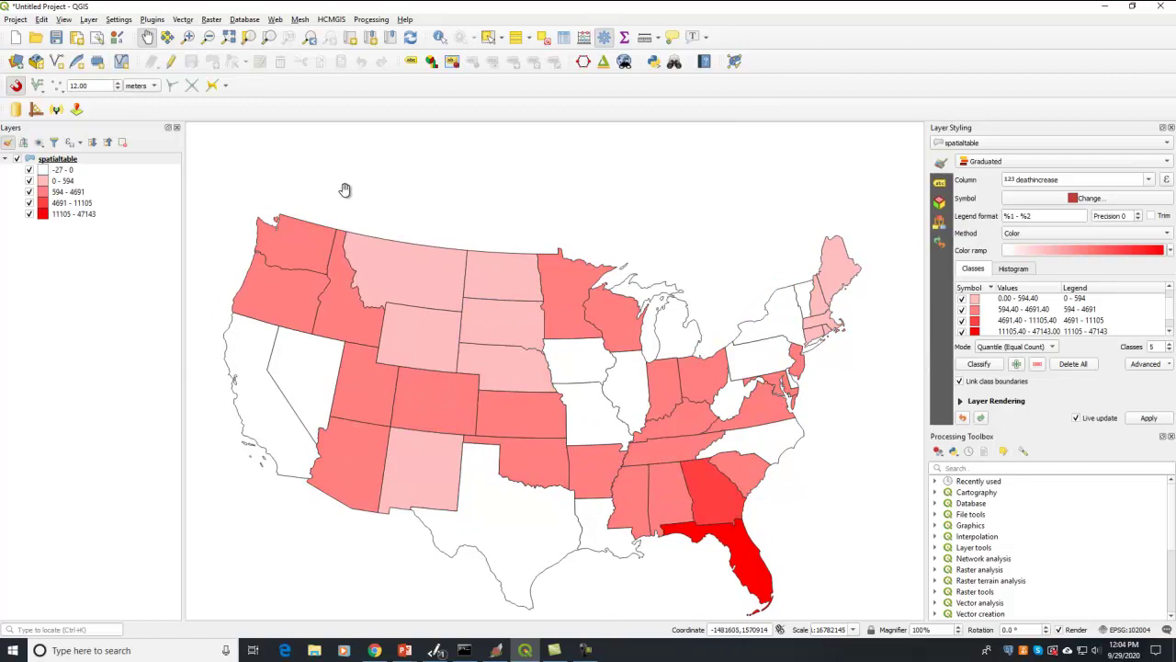
# Reclassify into quantile classes from 0–302 to 1890–12046 and confirm Texas shows 0
pyautogui.click(979, 363)
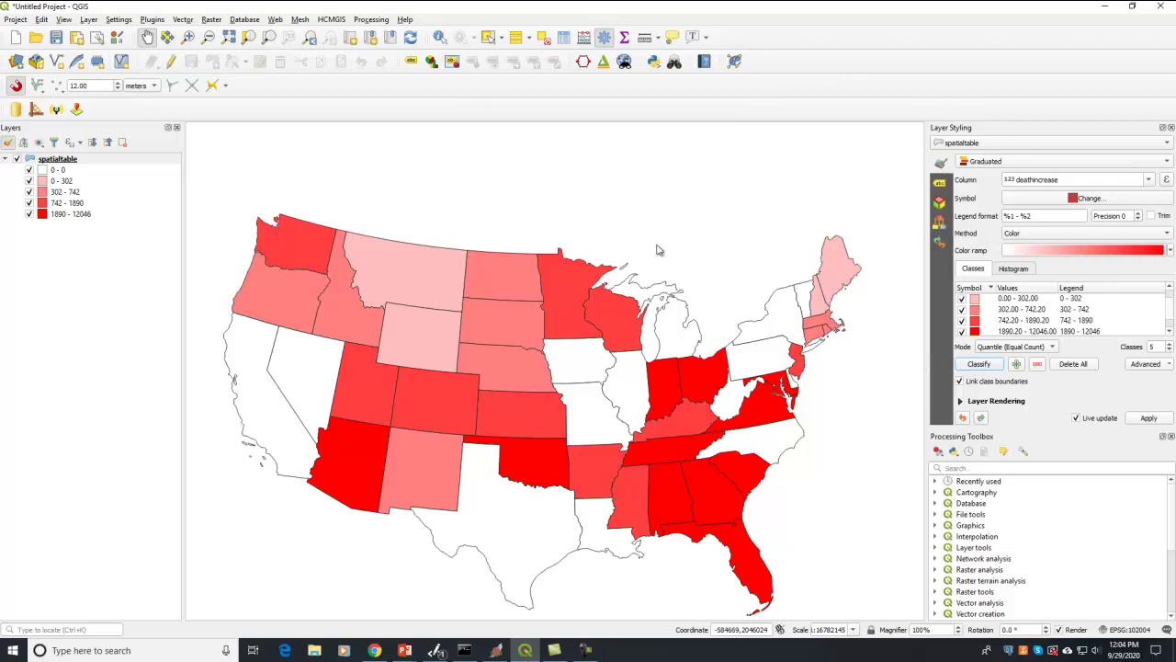
pyautogui.hotkey('ctrl', 'shift', 'i')
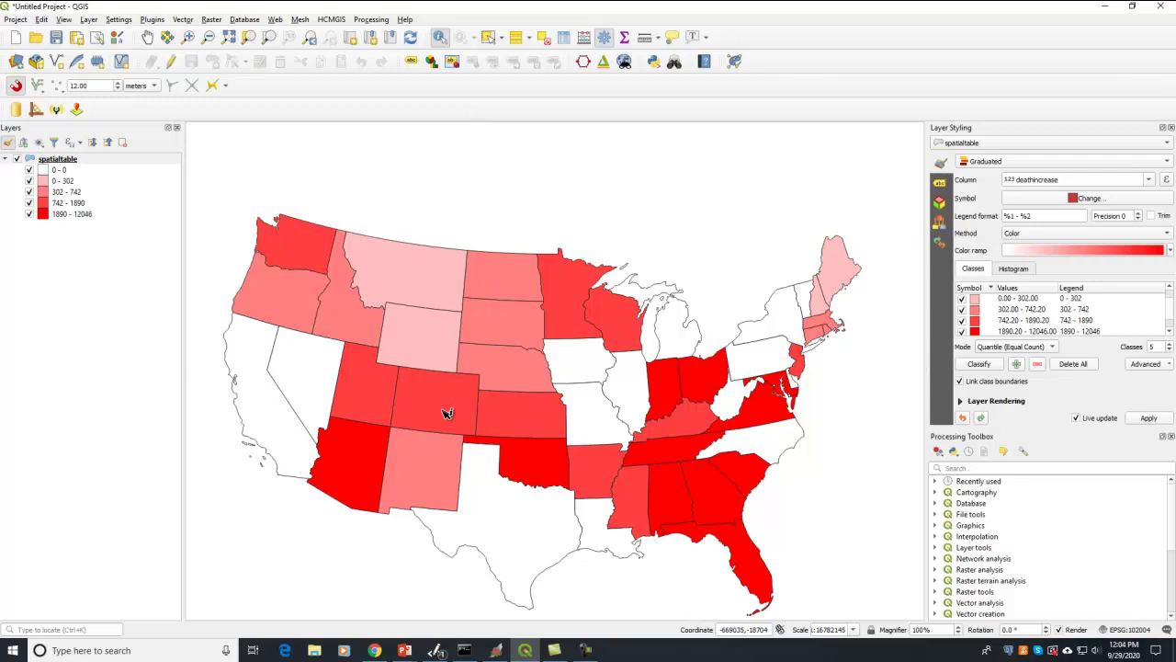
pyautogui.click(494, 503)
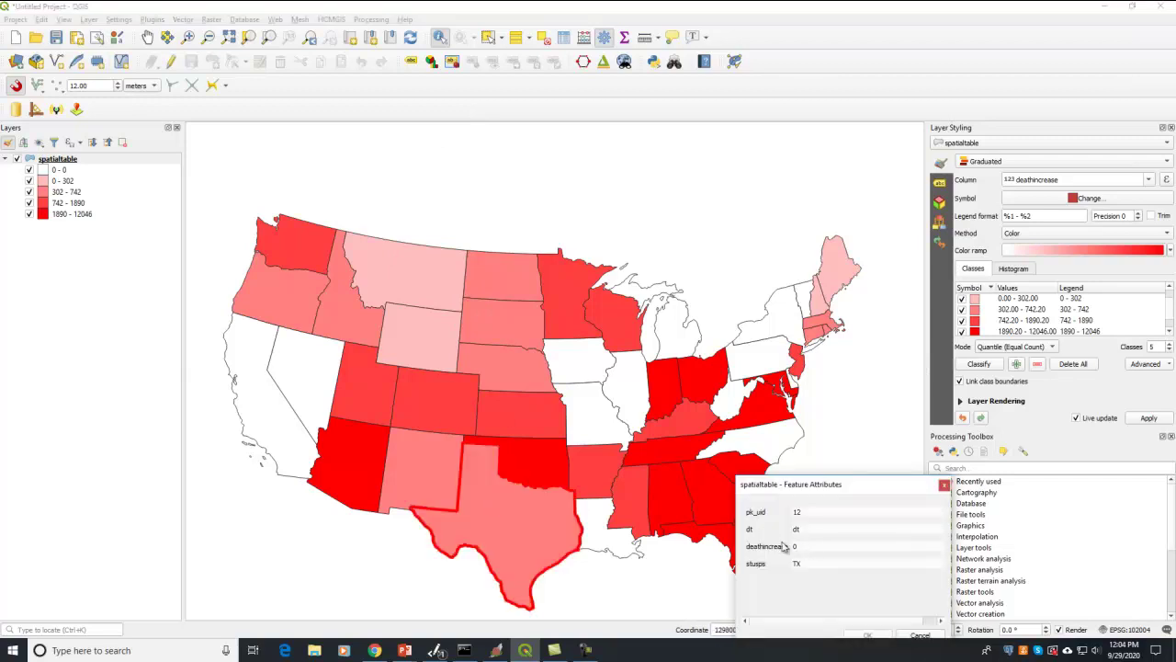
pyautogui.click(943, 485)
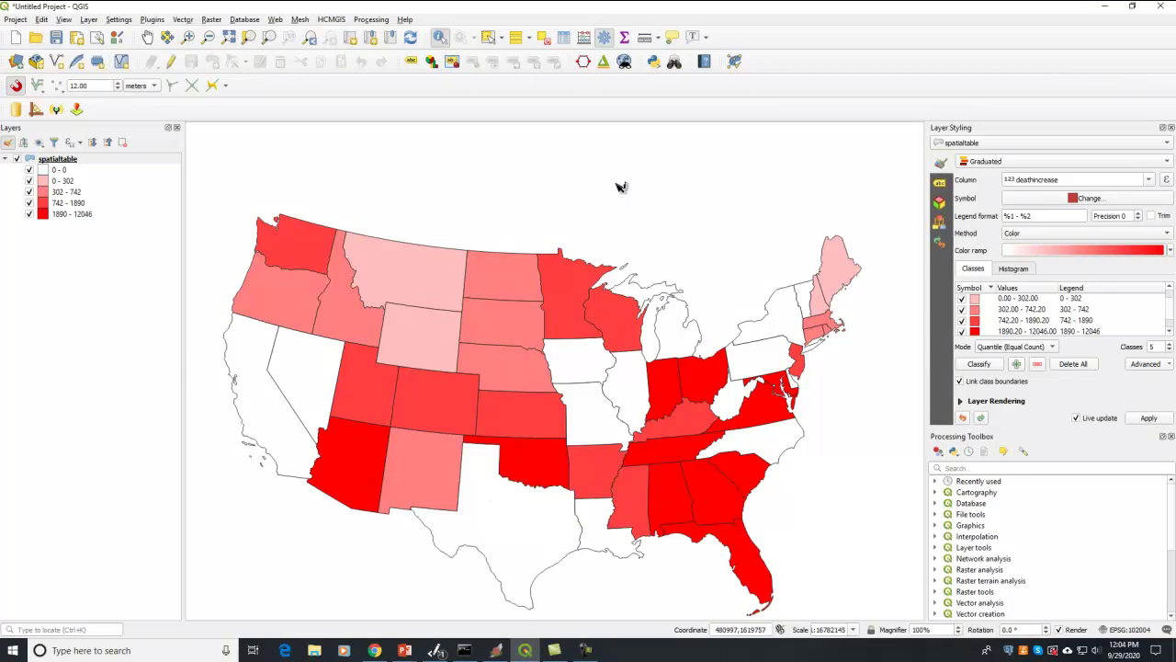
# Change the state filter from 'TX' to 'FL' and rerun the hospitalizedincrease query
pyautogui.hotkey('alt', 'Tab')
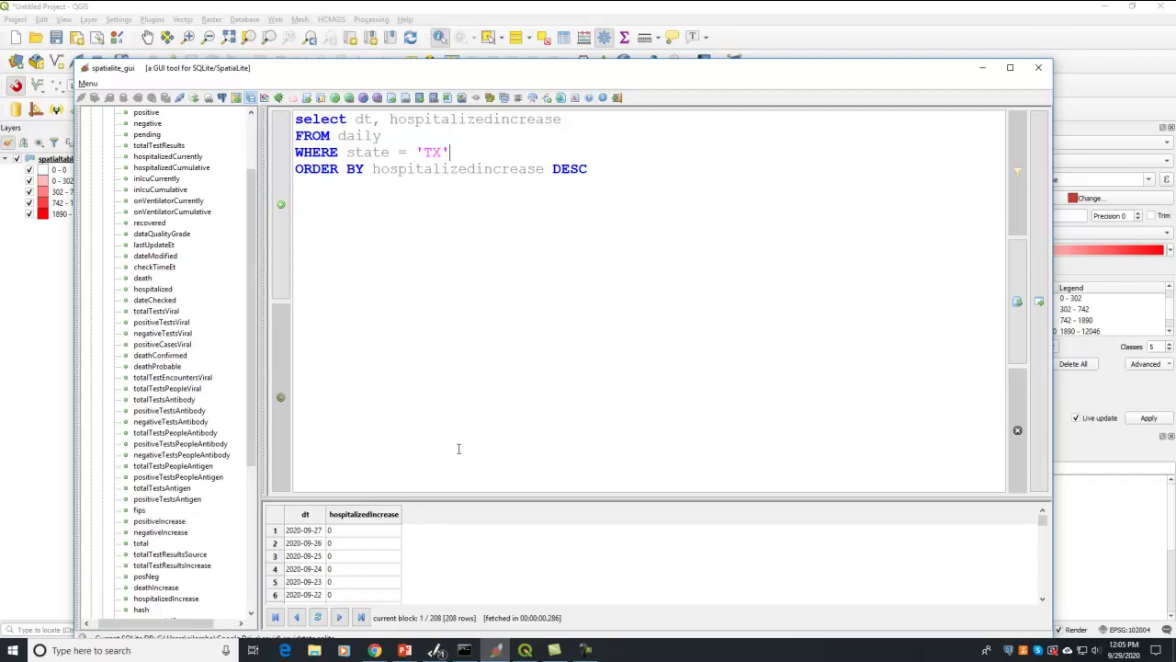
pyautogui.scroll(-6, 343, 535)
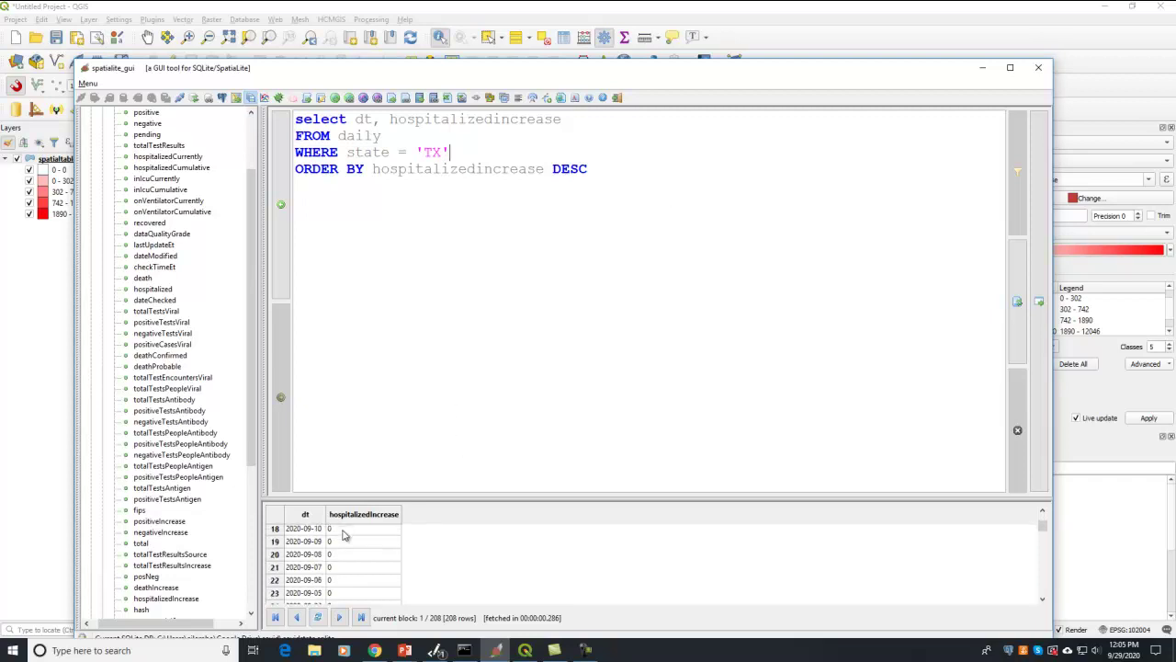
pyautogui.scroll(3, 342, 535)
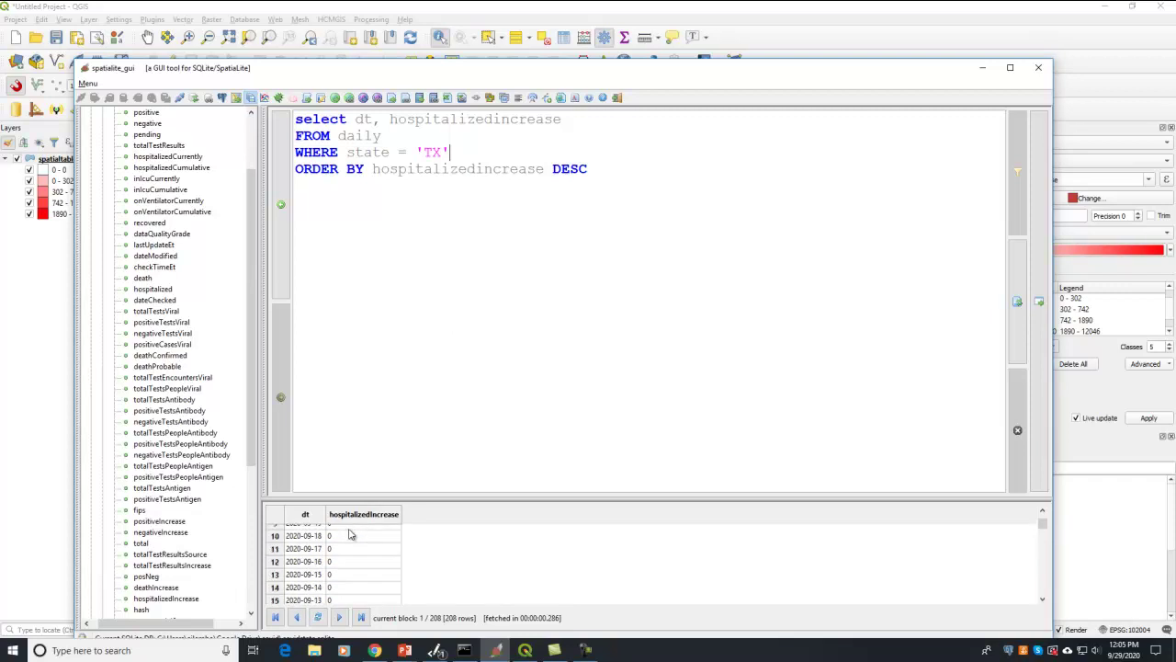
pyautogui.moveTo(425, 153); pyautogui.dragTo(437, 155)
pyautogui.write('FL')
pyautogui.click(1039, 180)
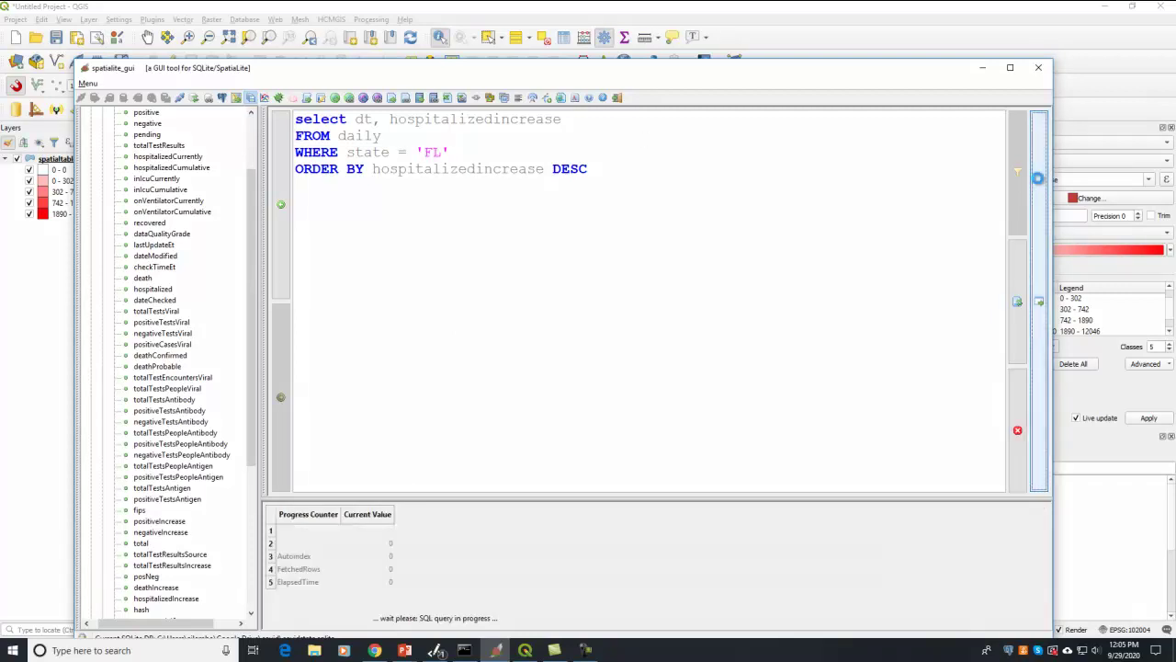
# Scroll Florida's 208 descending rows down to the mid-March 2020 zero values
pyautogui.scroll(-12, 340, 552)
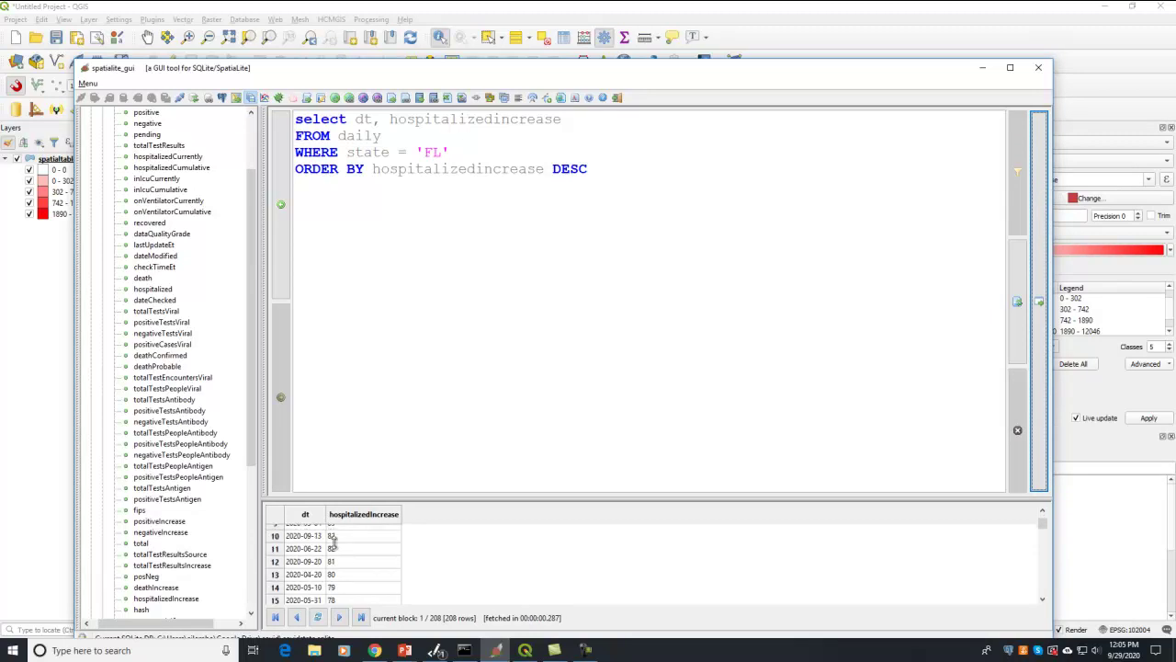
pyautogui.scroll(-20, 353, 570)
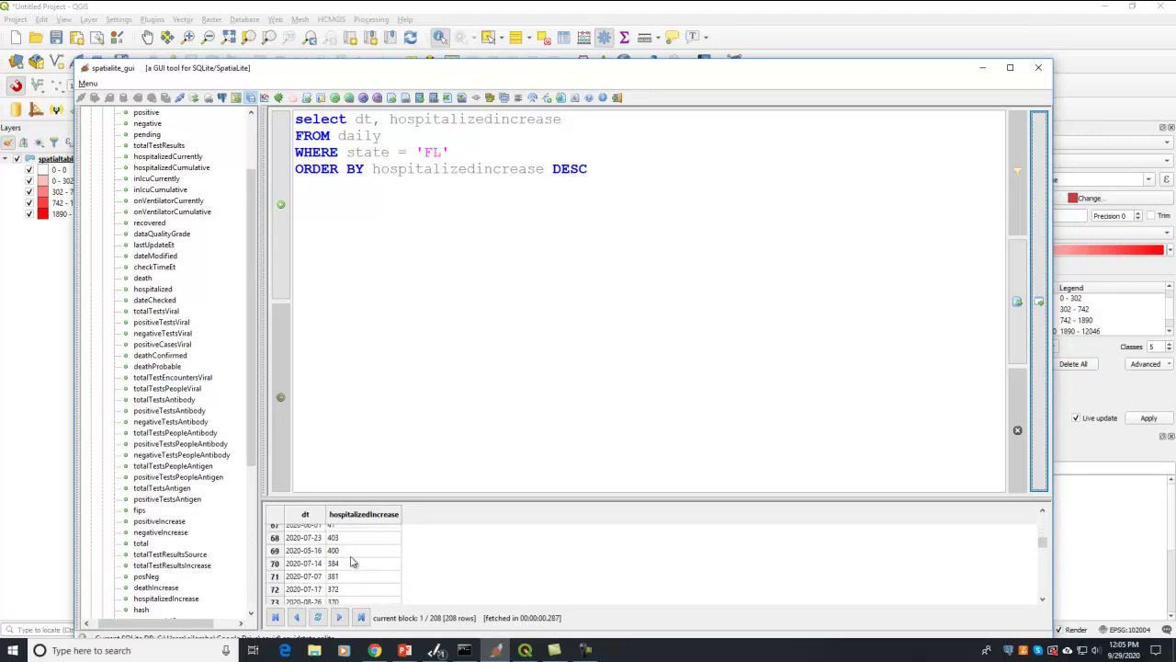
pyautogui.scroll(-20, 363, 586)
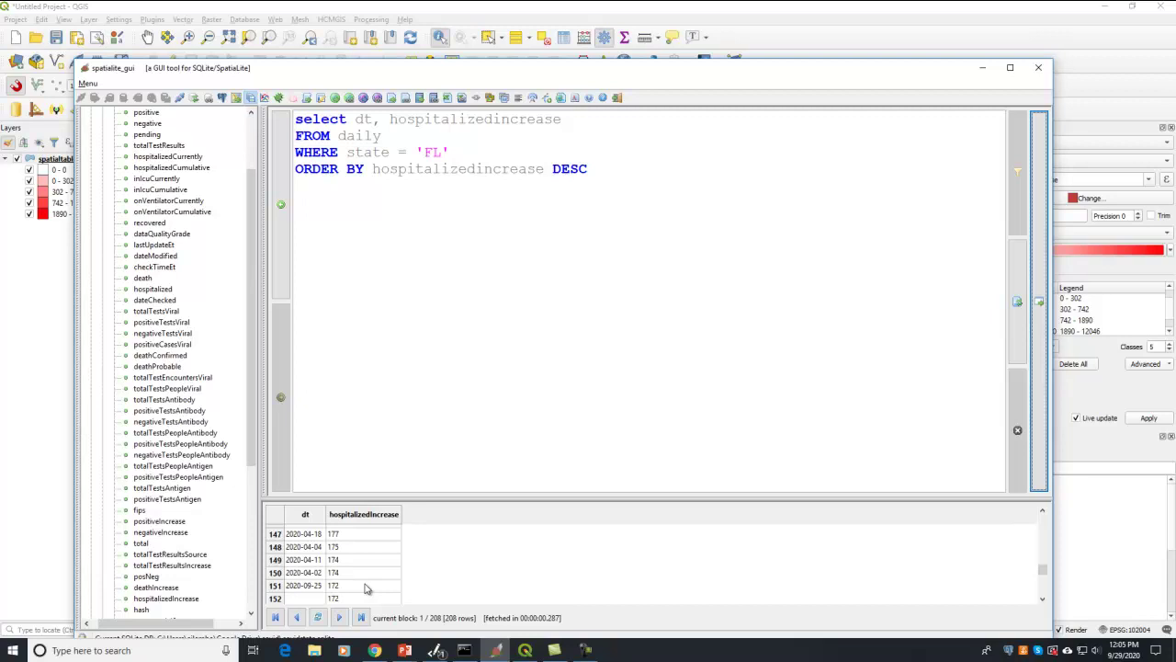
pyautogui.scroll(4, 368, 583)
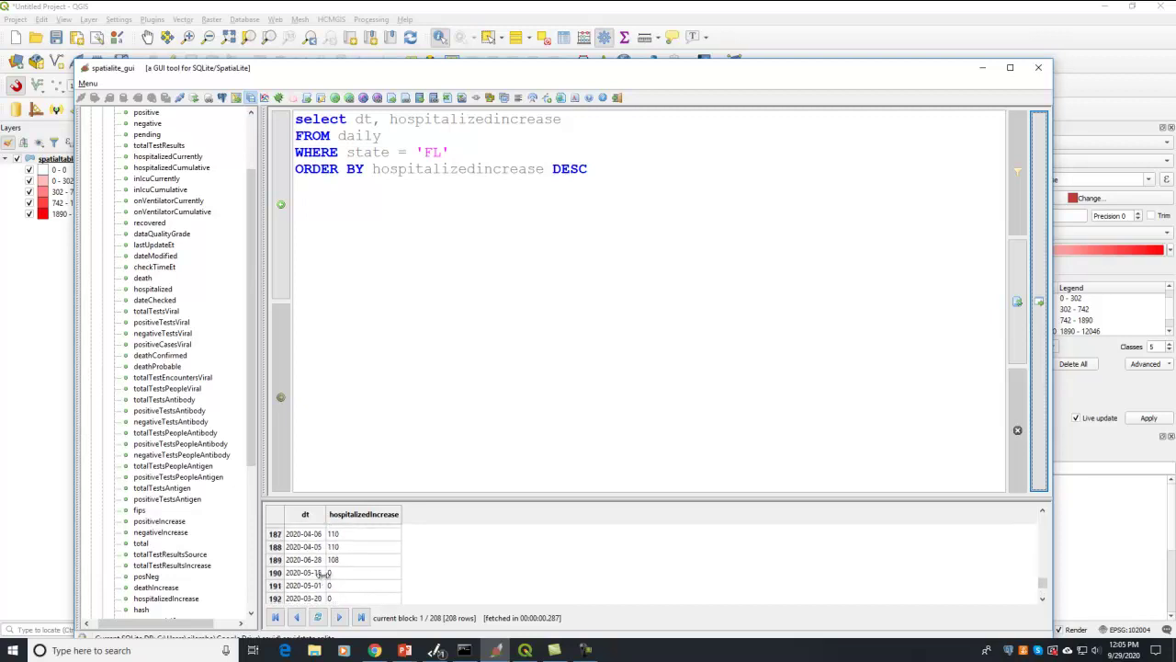
pyautogui.scroll(-1, 351, 580)
pyautogui.scroll(-1, 351, 580)
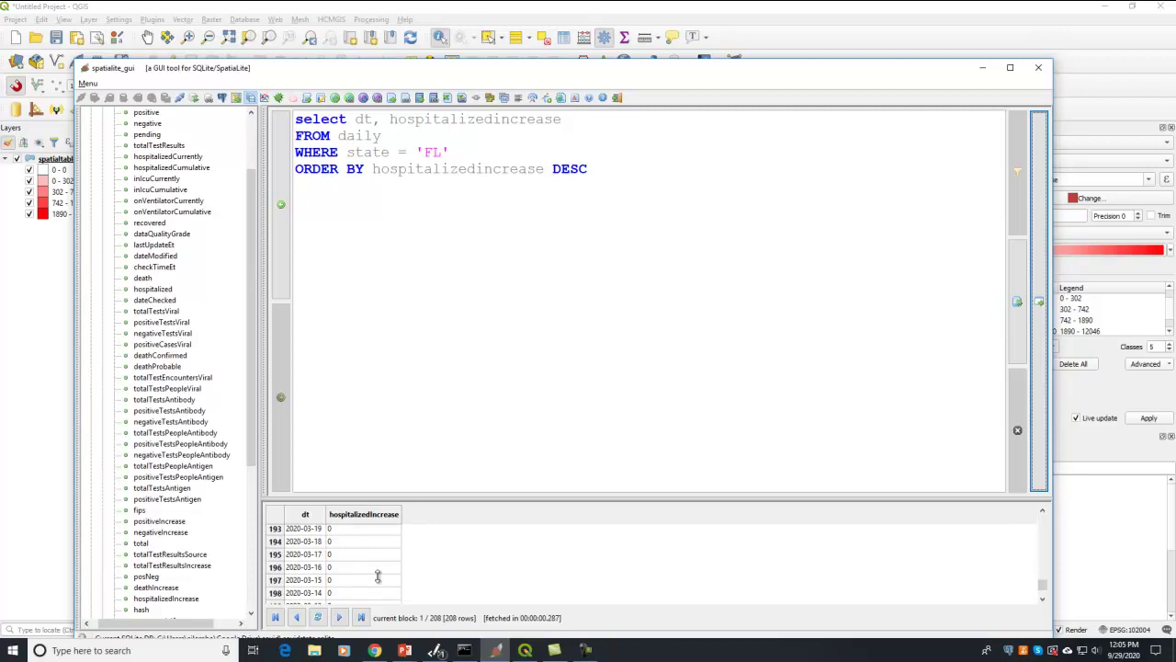
# Change the state filter to 'MD' and rerun the hospitalization query
pyautogui.doubleClick(431, 153)
pyautogui.write('MP')
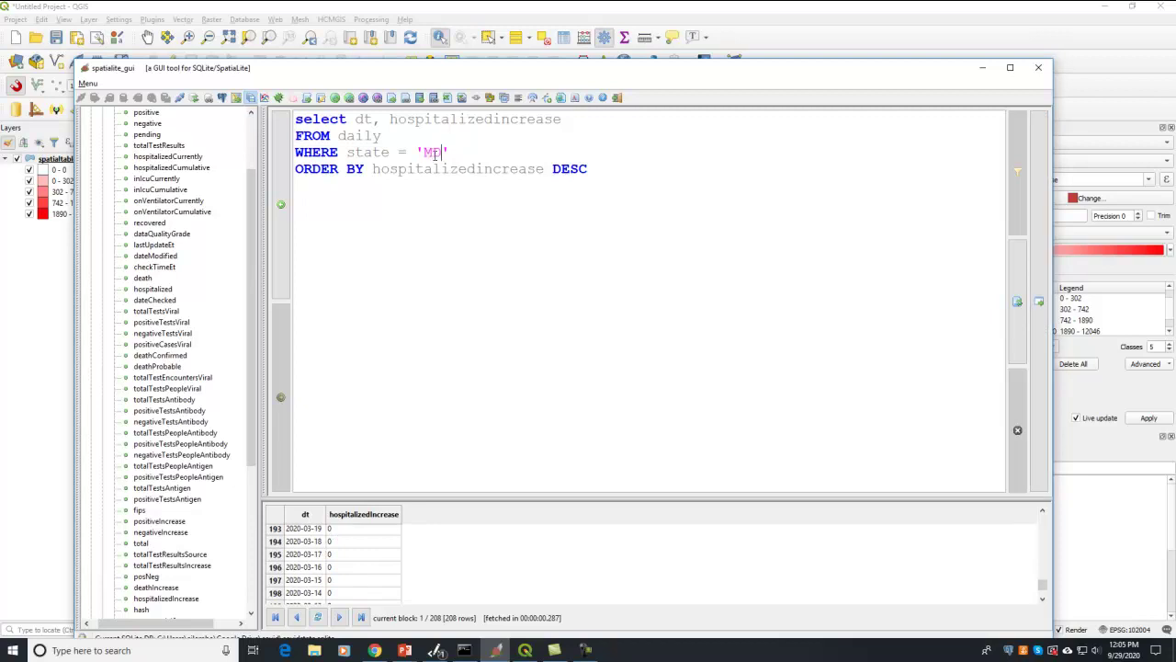
pyautogui.click(1017, 249)
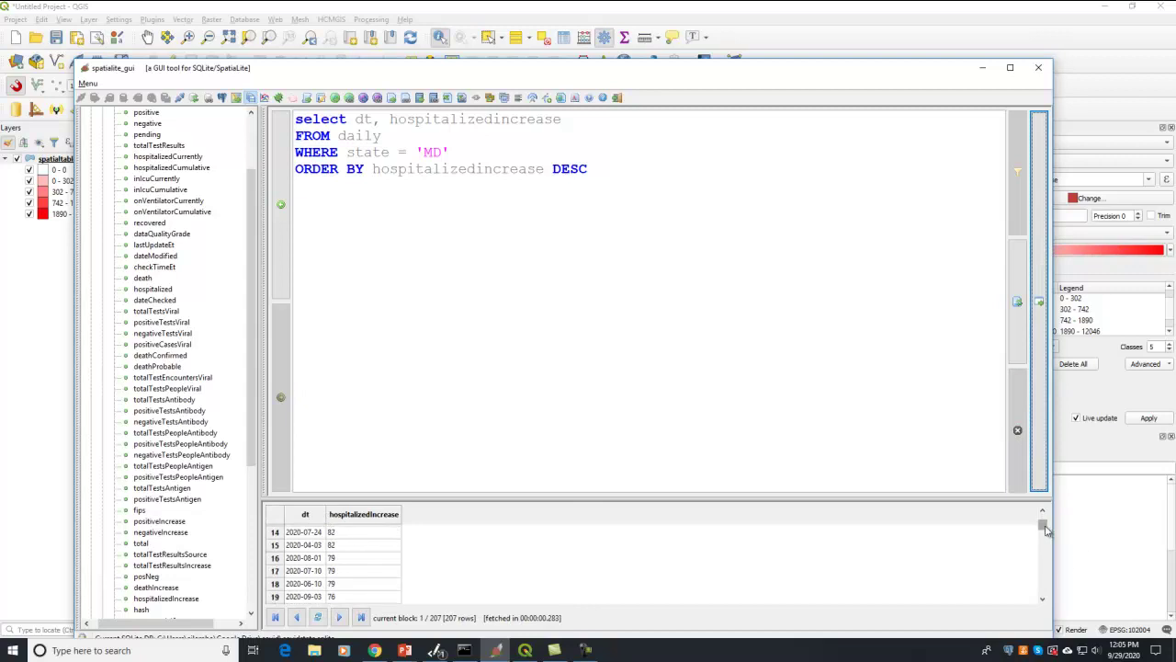
# Scroll through Maryland's 207 rows down to the early-March zero values
pyautogui.moveTo(1044, 525); pyautogui.dragTo(1043, 586)
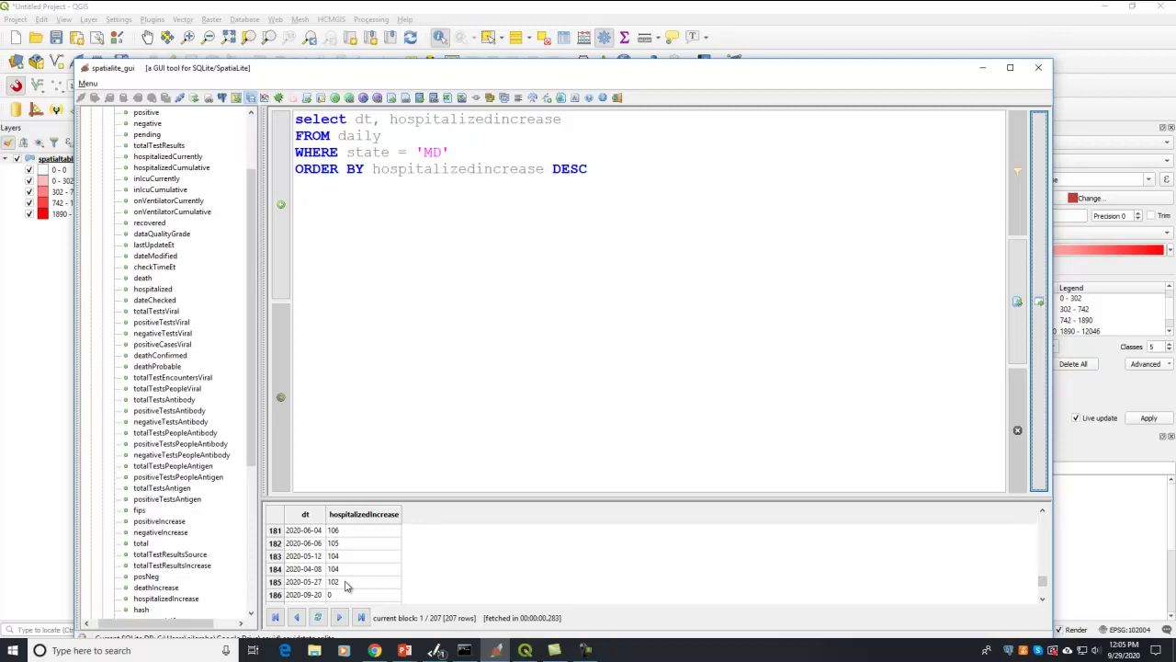
pyautogui.scroll(-2, 346, 586)
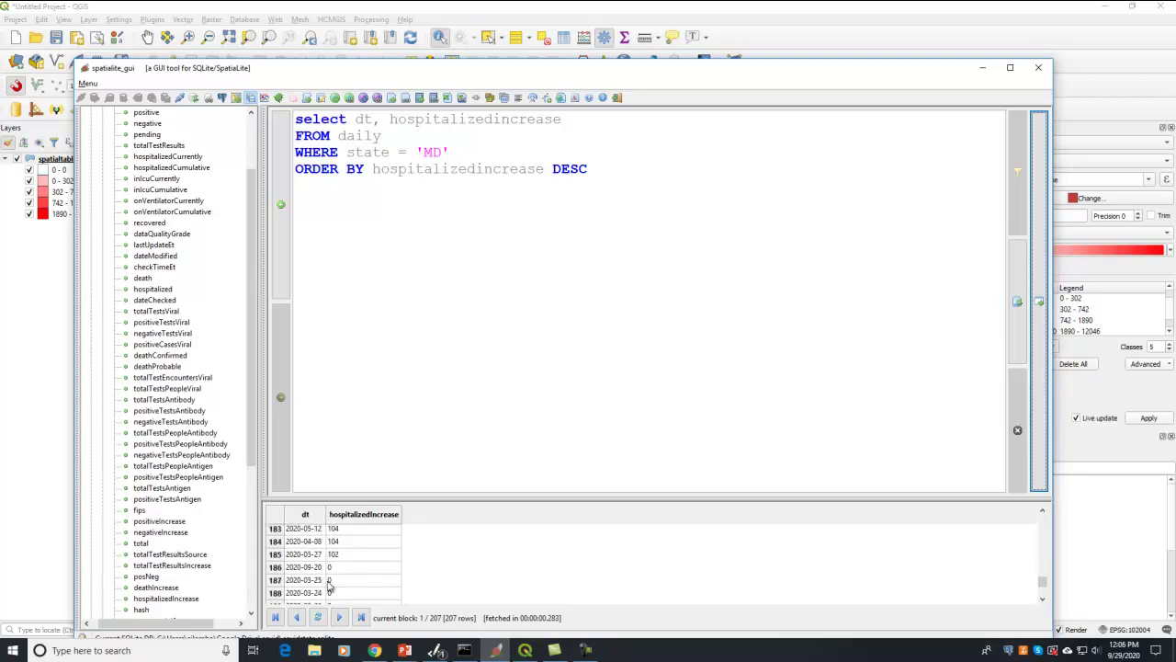
pyautogui.click(317, 567)
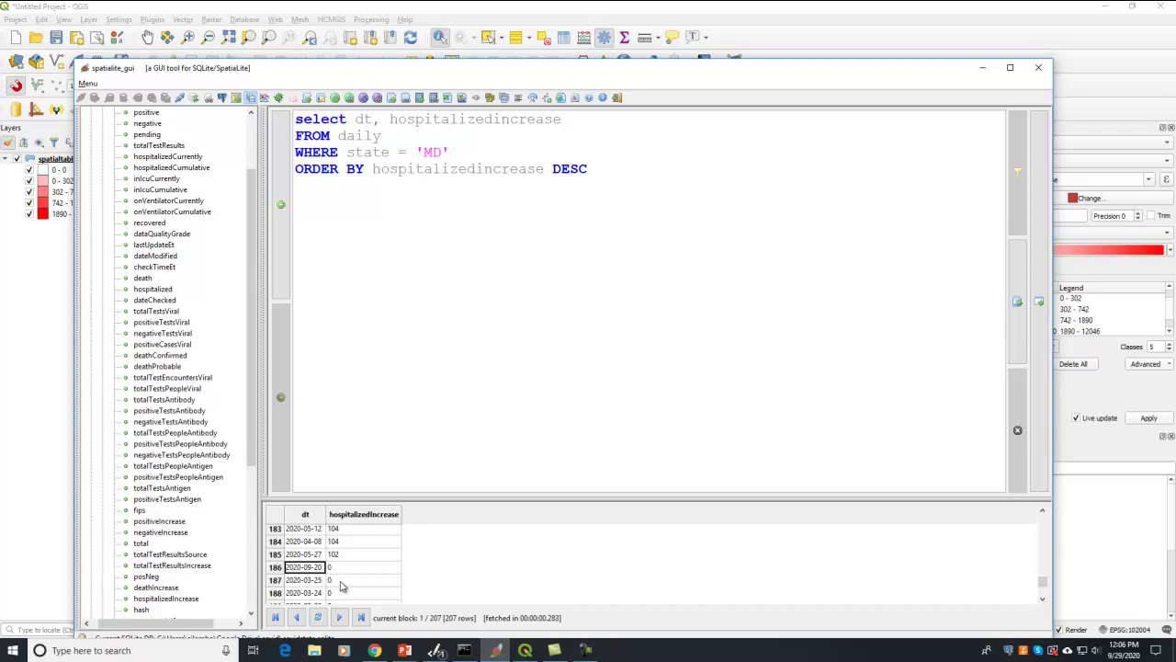
pyautogui.scroll(-2, 340, 585)
pyautogui.scroll(-4, 340, 585)
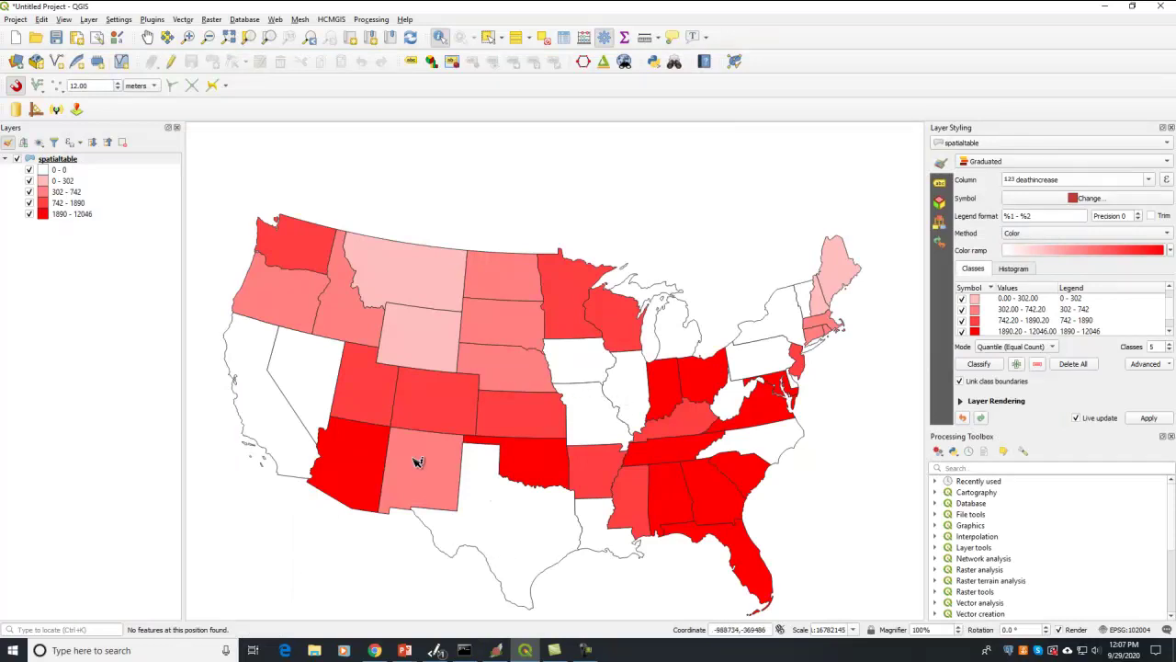
pyautogui.hotkey('alt', 'Tab')
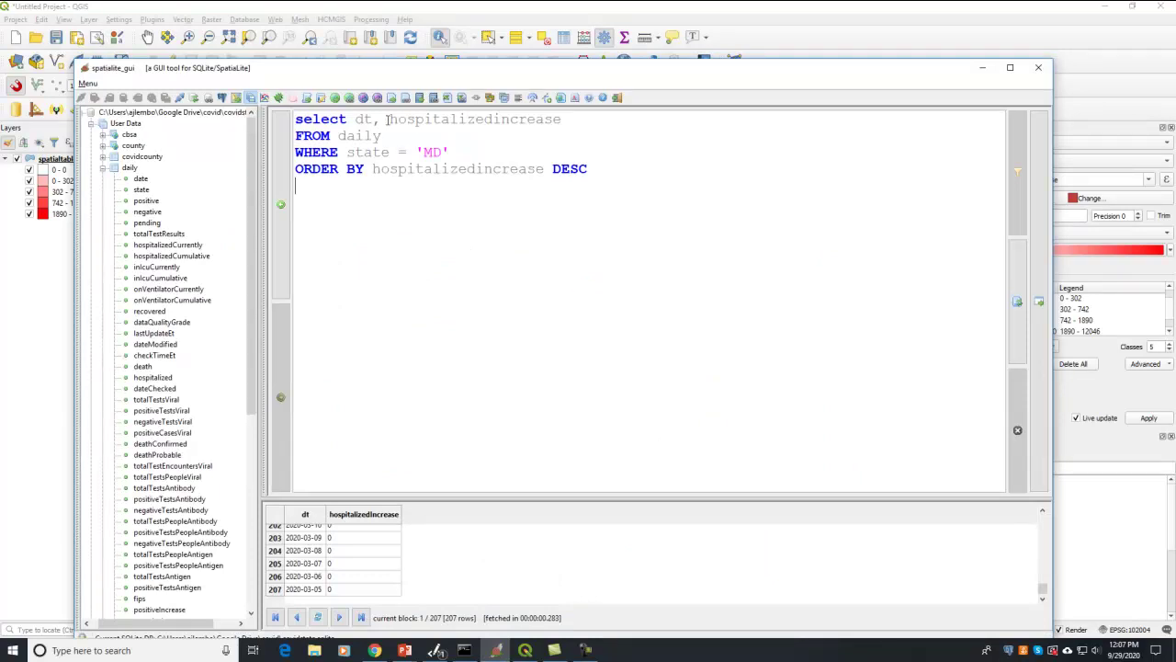
# Wrap hospitalizedincrease in max() AS mh and comment out the WHERE line with --
pyautogui.moveTo(388, 120); pyautogui.dragTo(535, 121)
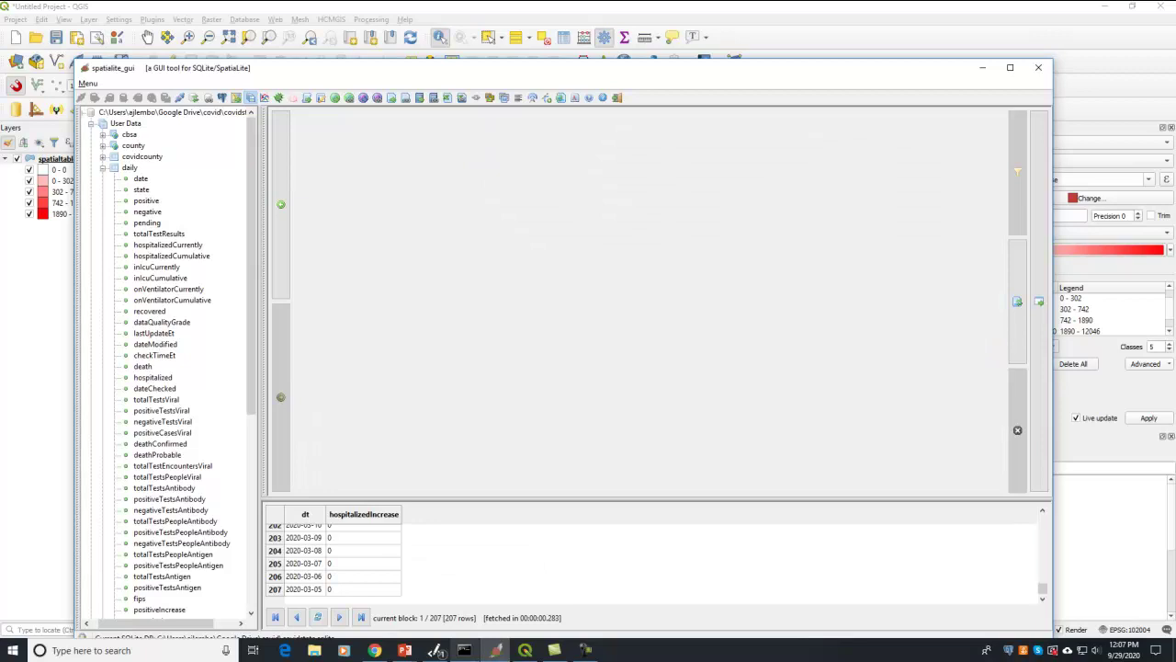
pyautogui.click(609, 120)
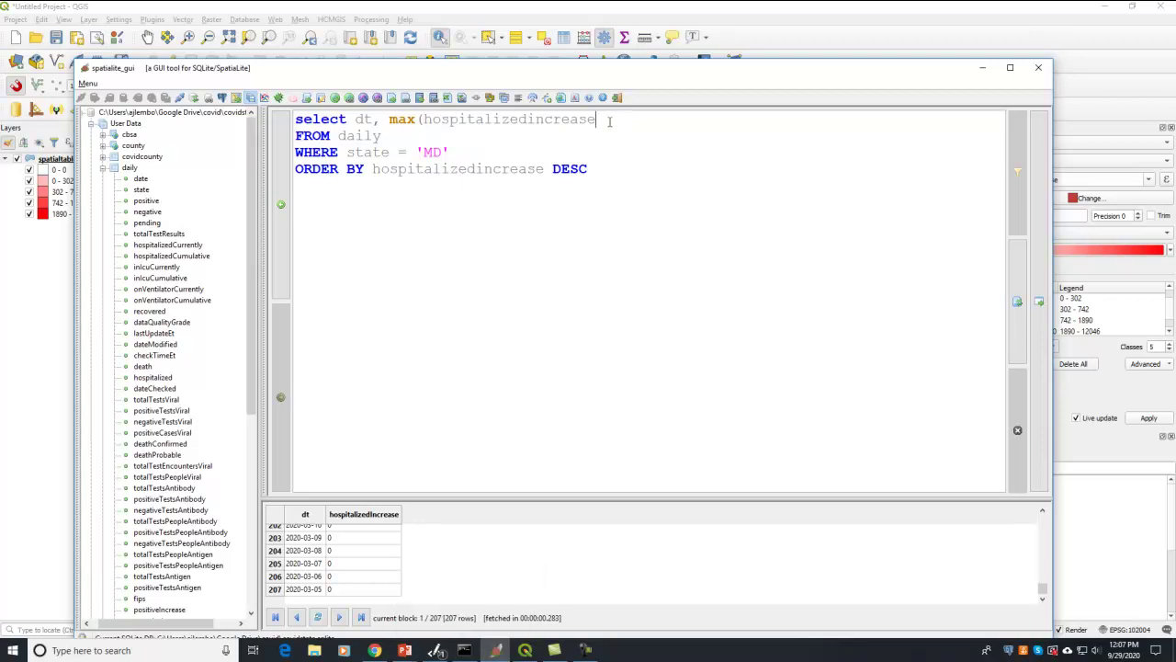
pyautogui.write(') AS mh')
pyautogui.click(294, 152)
pyautogui.write('--')
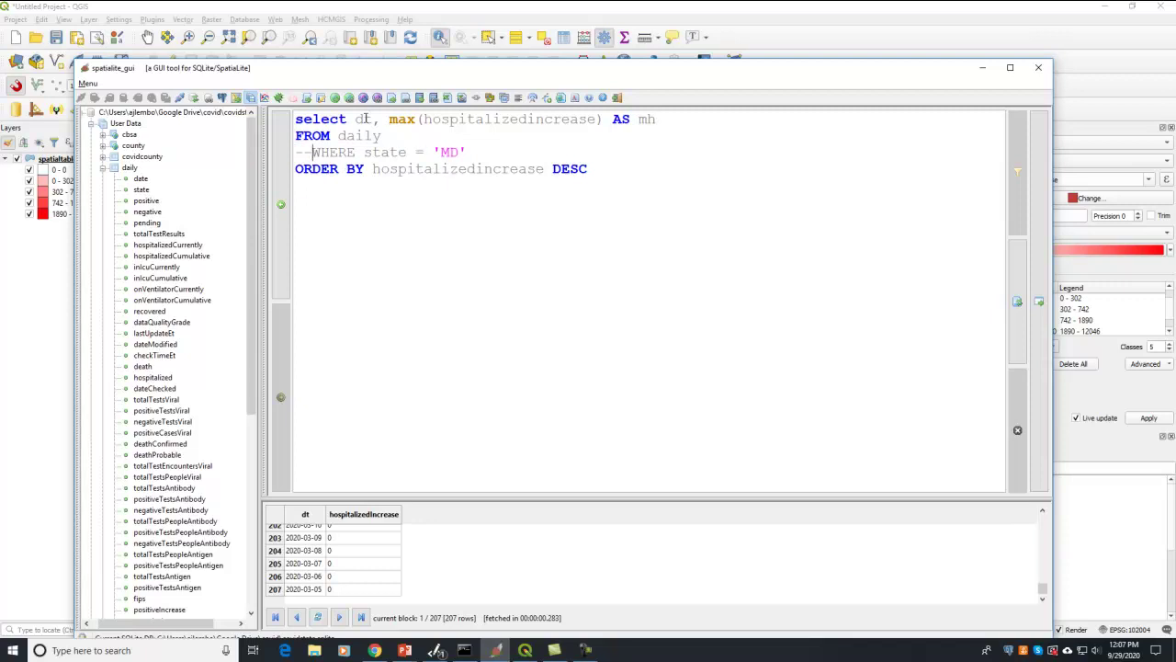
# Replace dt with state, add GROUP BY state and ORDER BY mh desc, then execute
pyautogui.moveTo(353, 120); pyautogui.dragTo(389, 120)
pyautogui.write('state,')
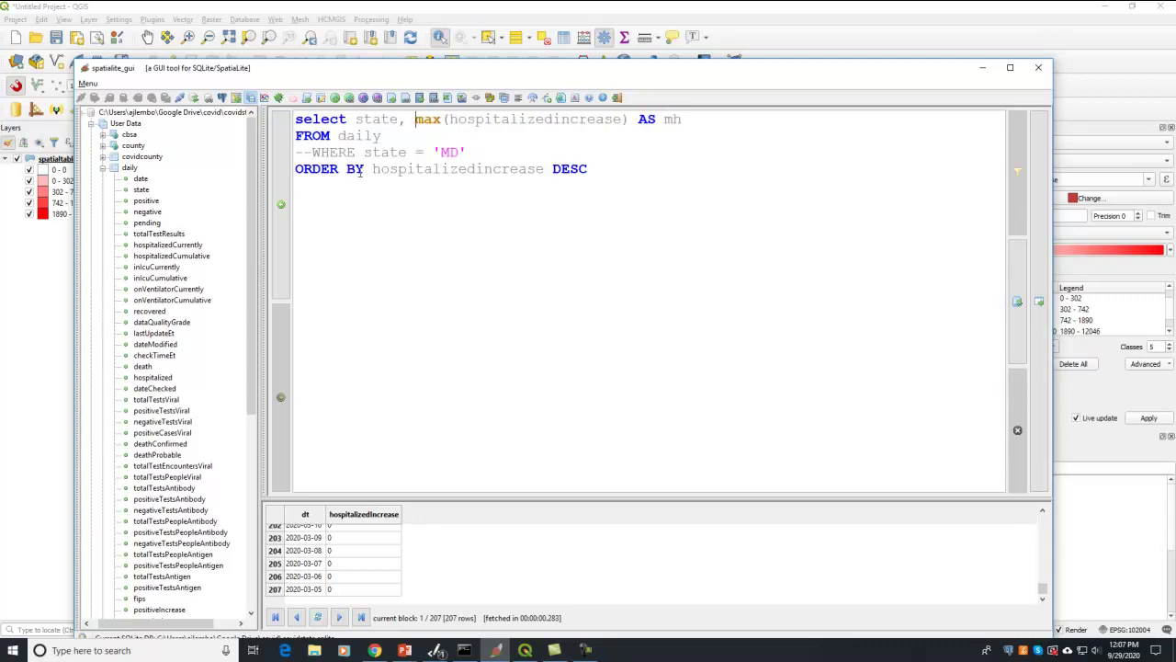
pyautogui.moveTo(296, 168); pyautogui.dragTo(616, 459)
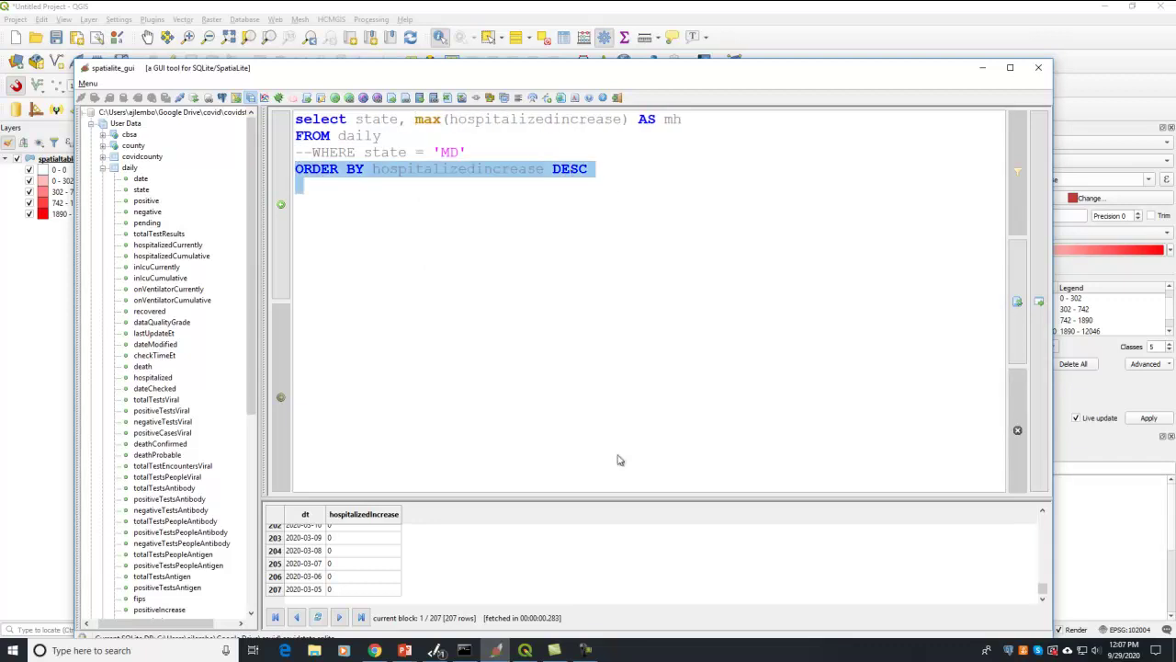
pyautogui.write('GROUP BY state')
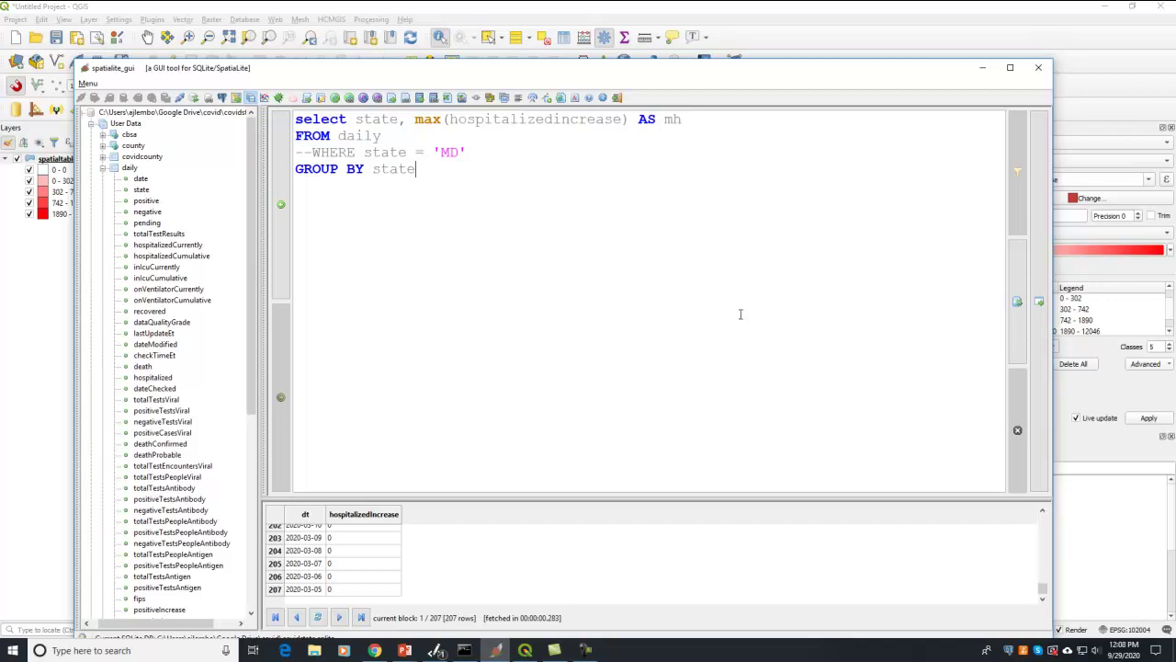
pyautogui.write('ORDER BY mh desc')
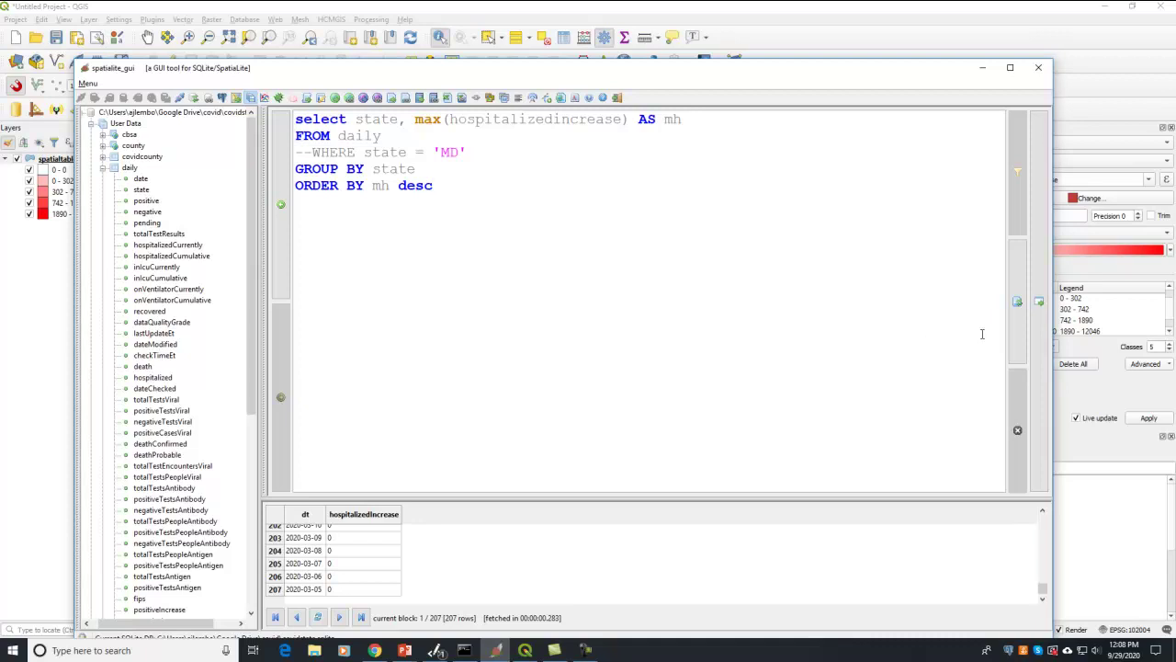
pyautogui.click(1017, 301)
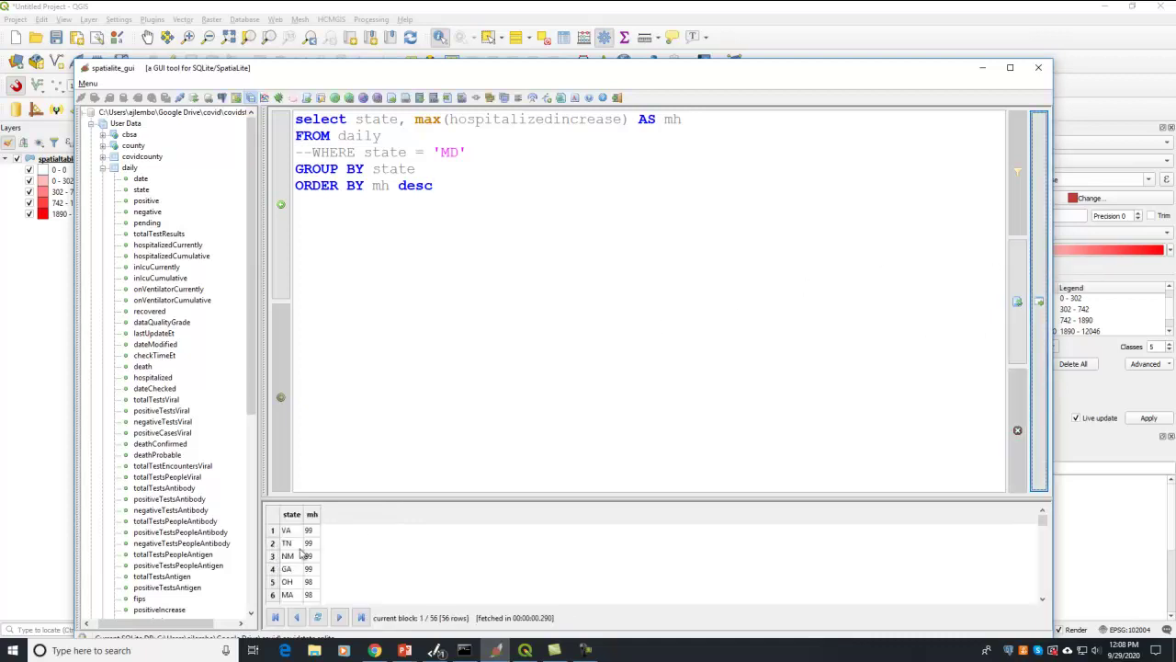
# Widen the mh column and review the 56 per-state rows, topped by VA at 99
pyautogui.moveTo(320, 517); pyautogui.dragTo(354, 519)
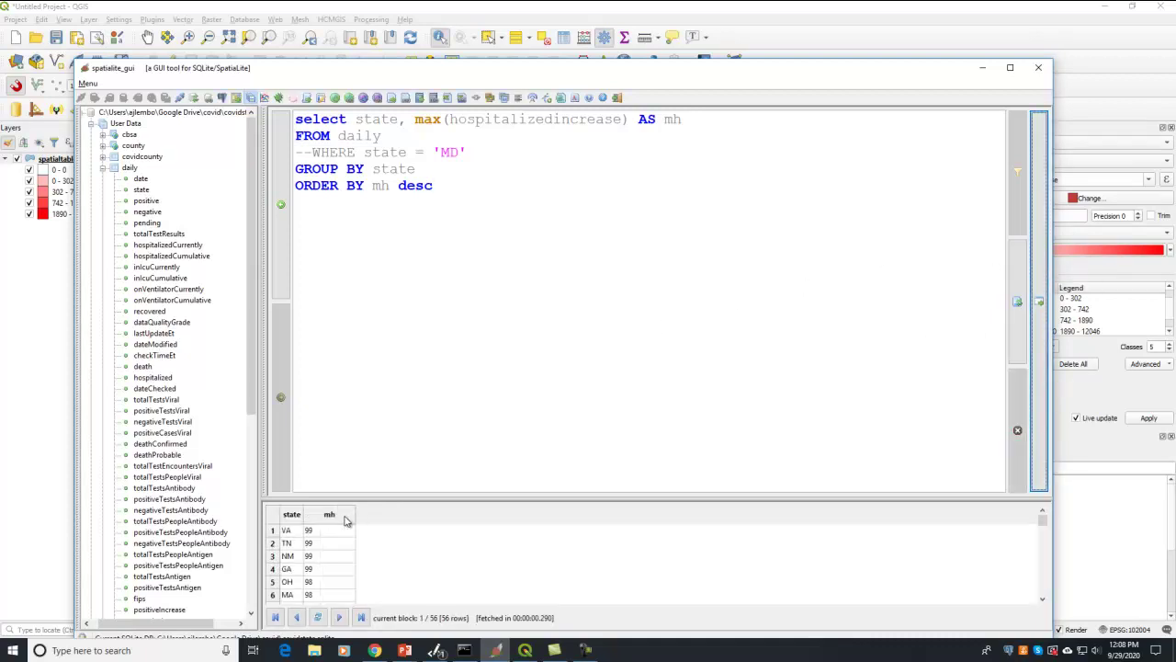
pyautogui.scroll(-7, 331, 542)
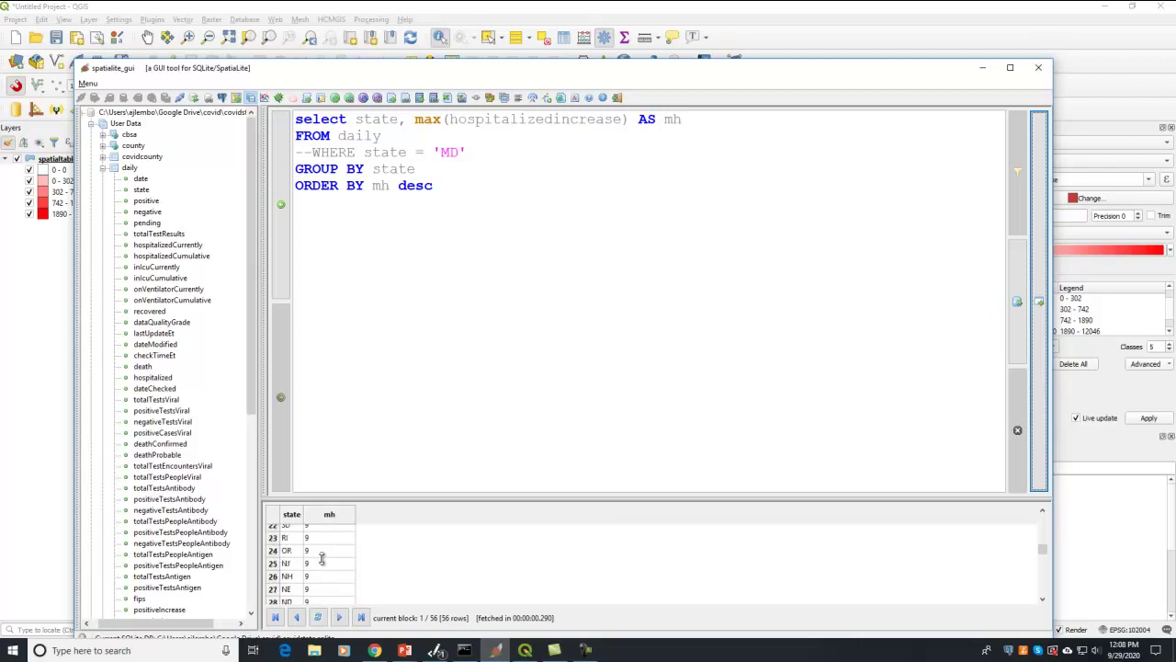
pyautogui.scroll(-4, 322, 558)
pyautogui.scroll(11, 323, 562)
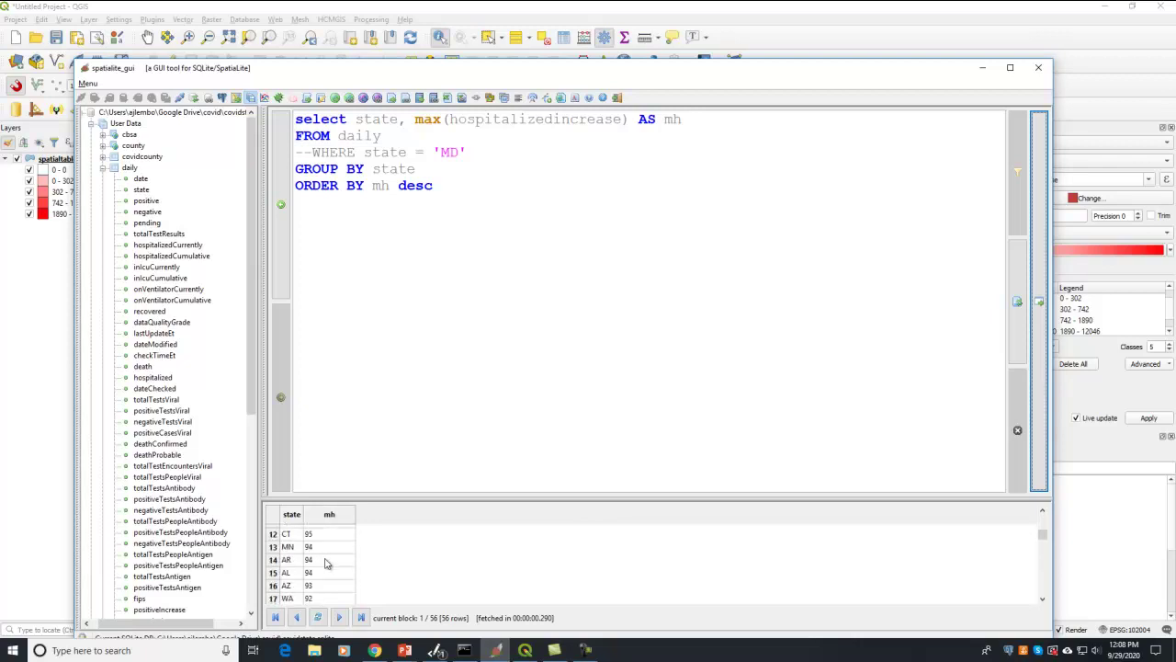
pyautogui.click(378, 322)
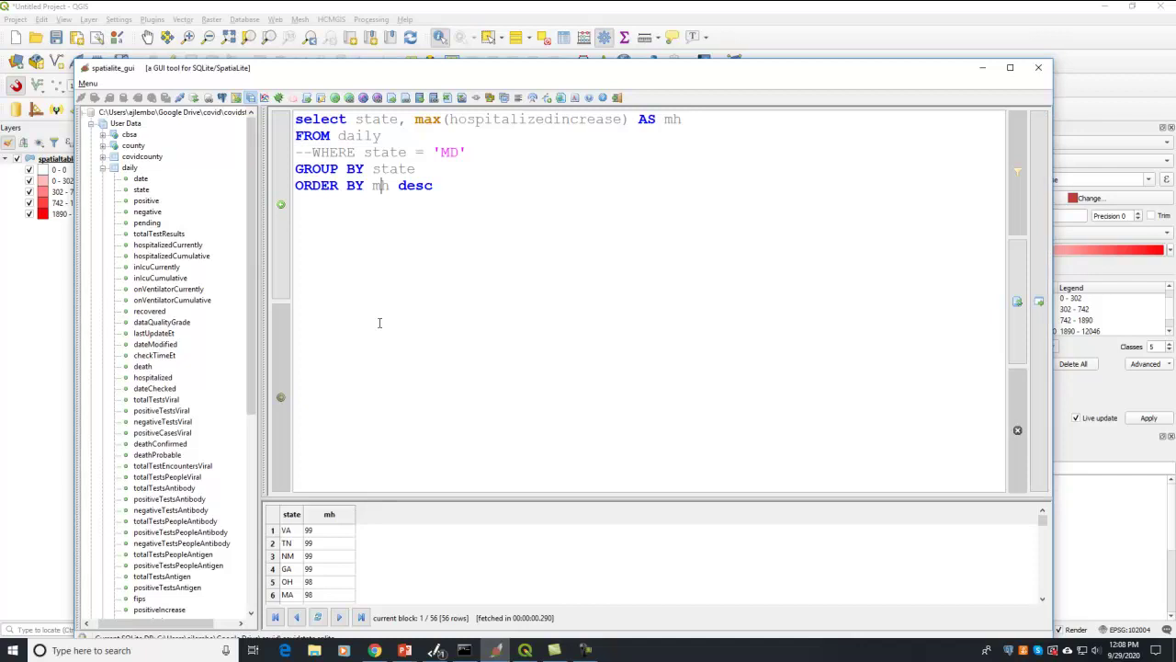
# Change the expression to max(cast(hospitalizedincrease AS integer)) and rerun the query
pyautogui.click(449, 120)
pyautogui.write('cast(')
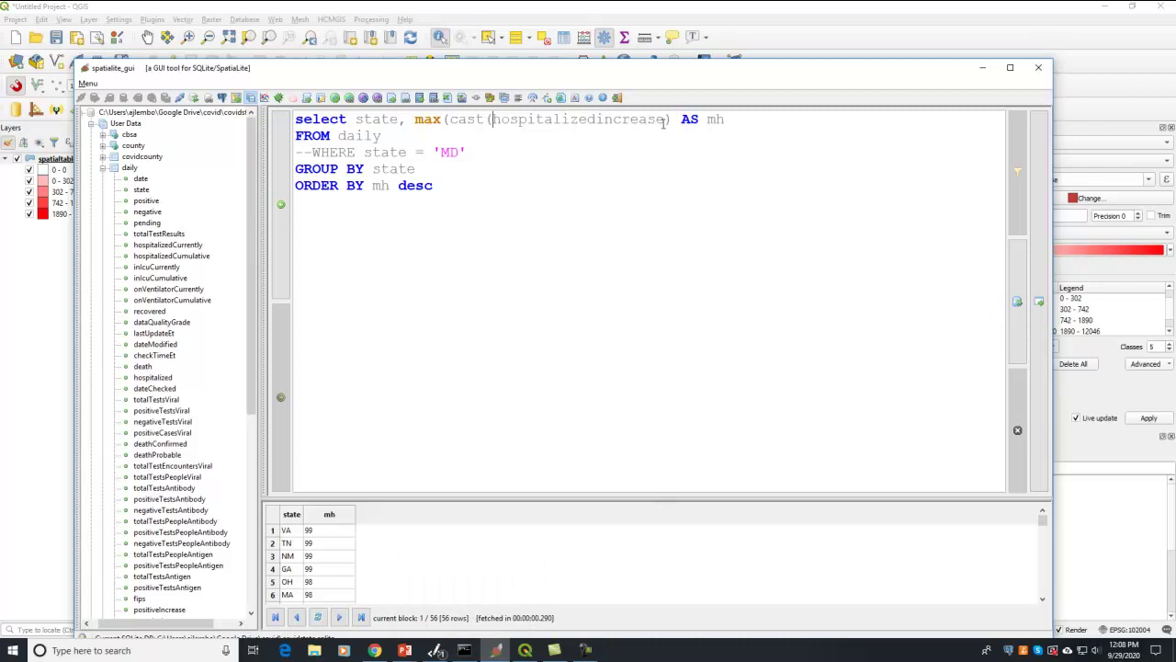
pyautogui.click(663, 122)
pyautogui.write('AS integer')
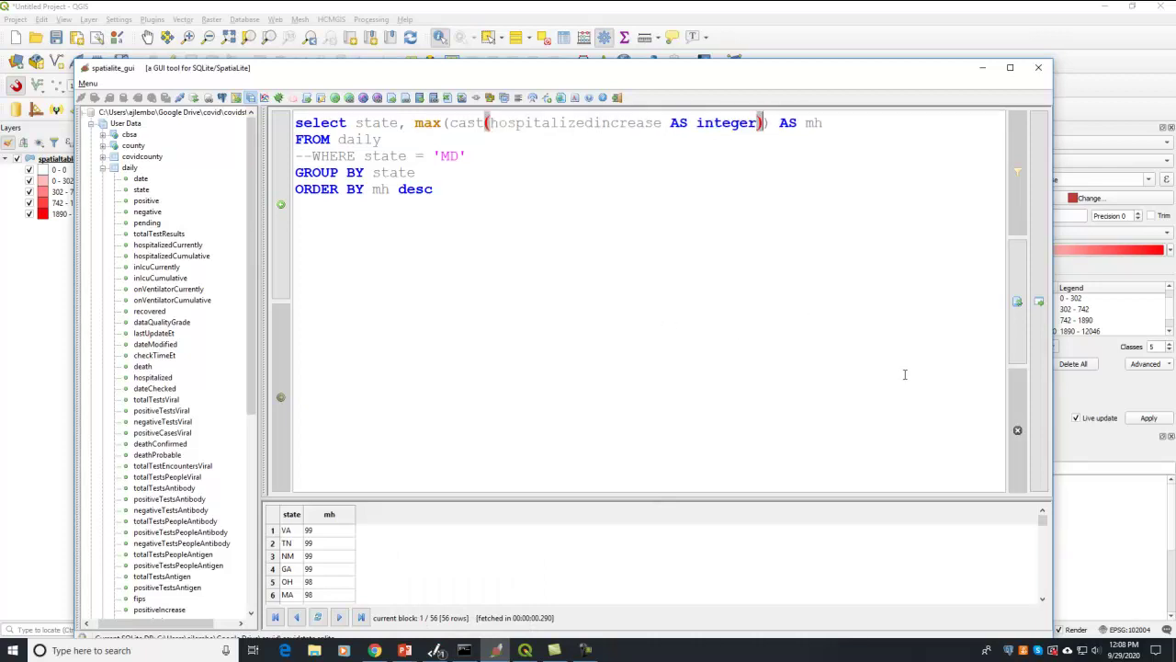
pyautogui.click(1039, 262)
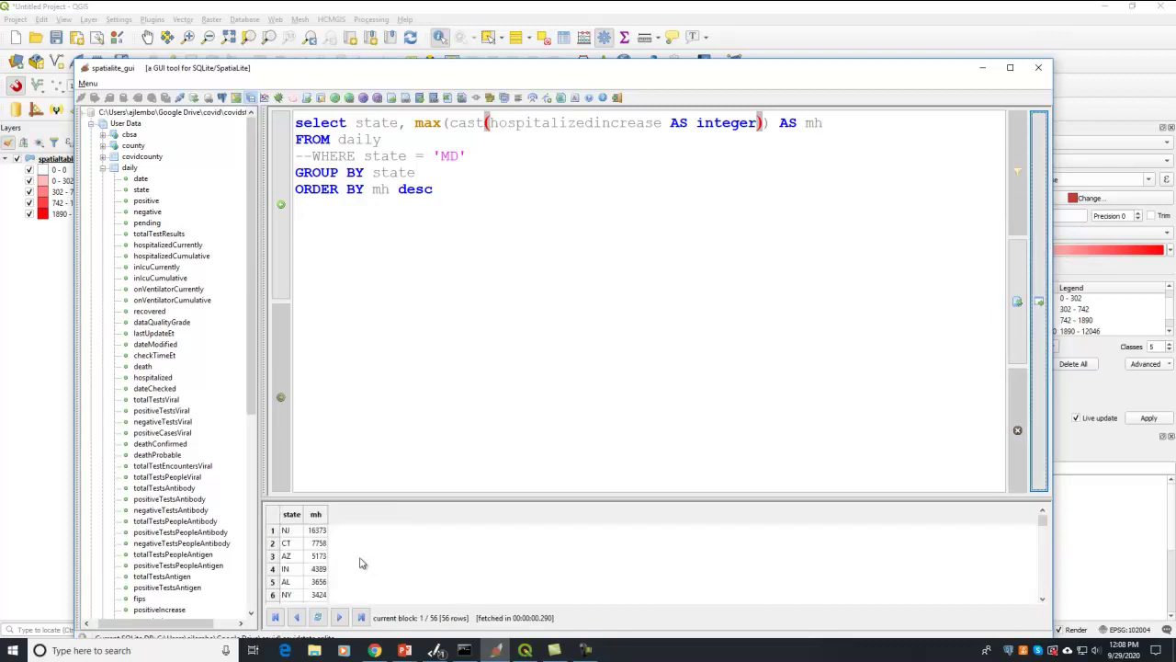
# Scroll through the 56 numerically sorted rows, led by NJ at 16373 and ending in zeros
pyautogui.scroll(-1, 319, 534)
pyautogui.scroll(-8, 319, 535)
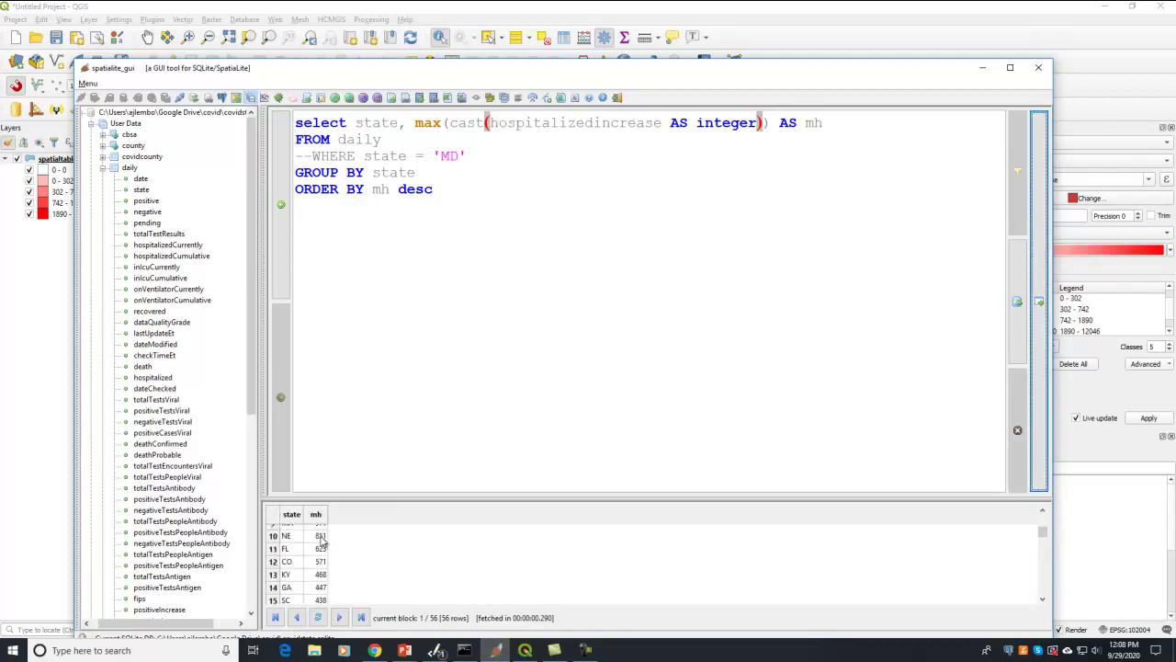
pyautogui.scroll(-5, 321, 542)
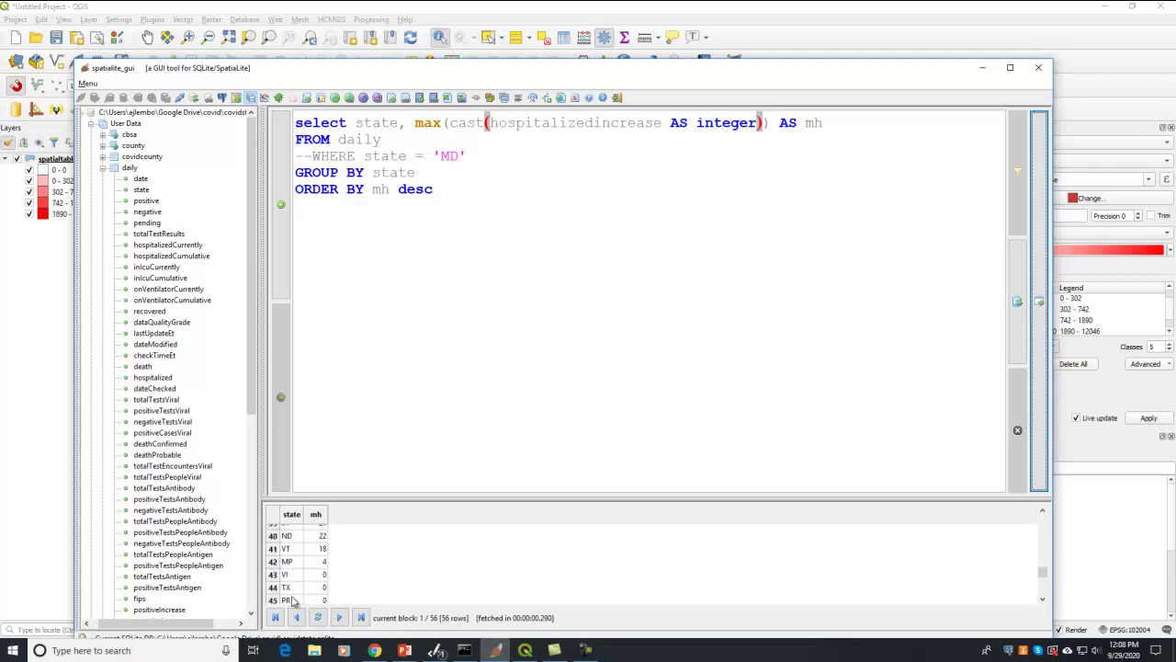
pyautogui.scroll(-1, 315, 592)
pyautogui.scroll(-1, 308, 595)
pyautogui.scroll(-1, 304, 598)
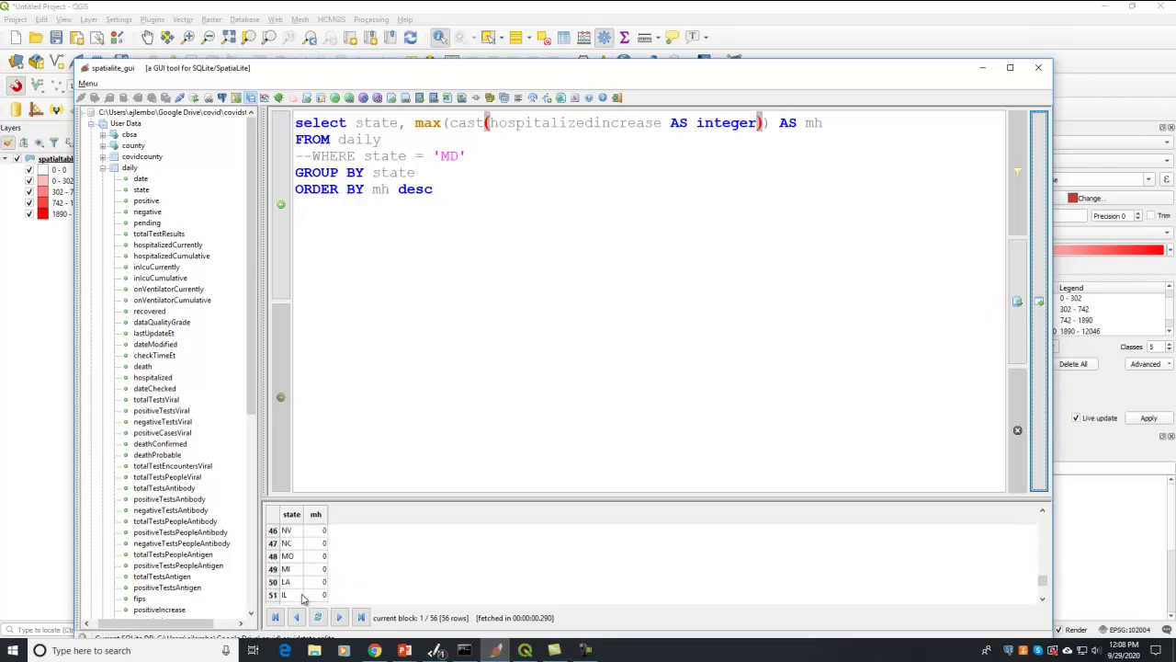
pyautogui.scroll(-1, 363, 588)
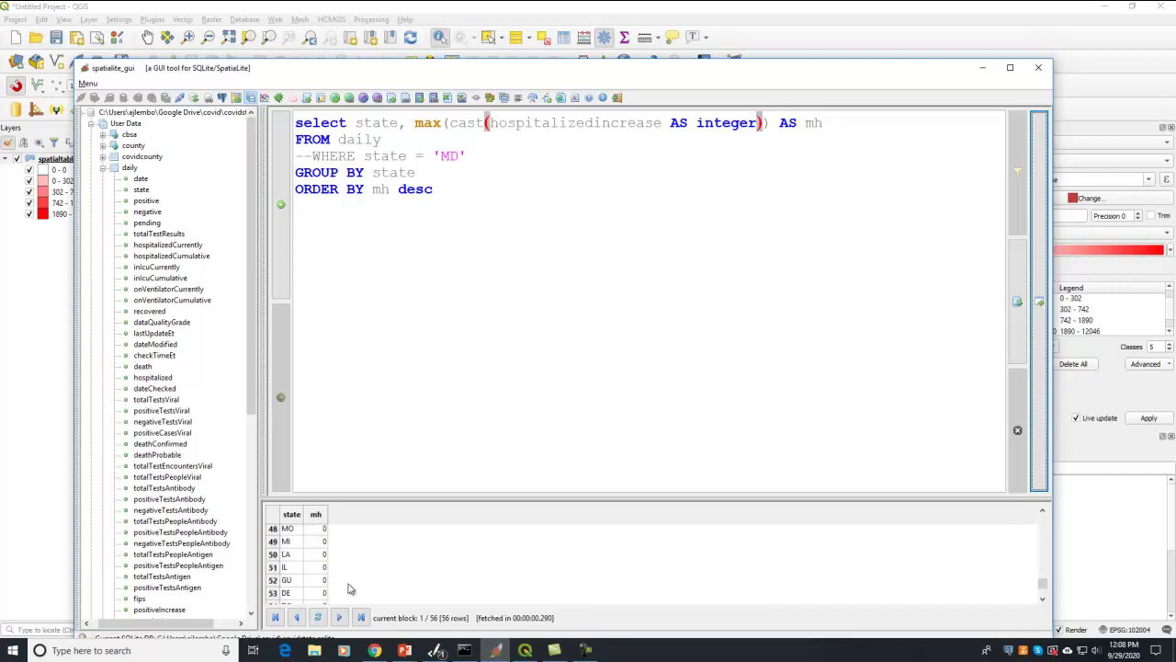
pyautogui.scroll(-1, 324, 588)
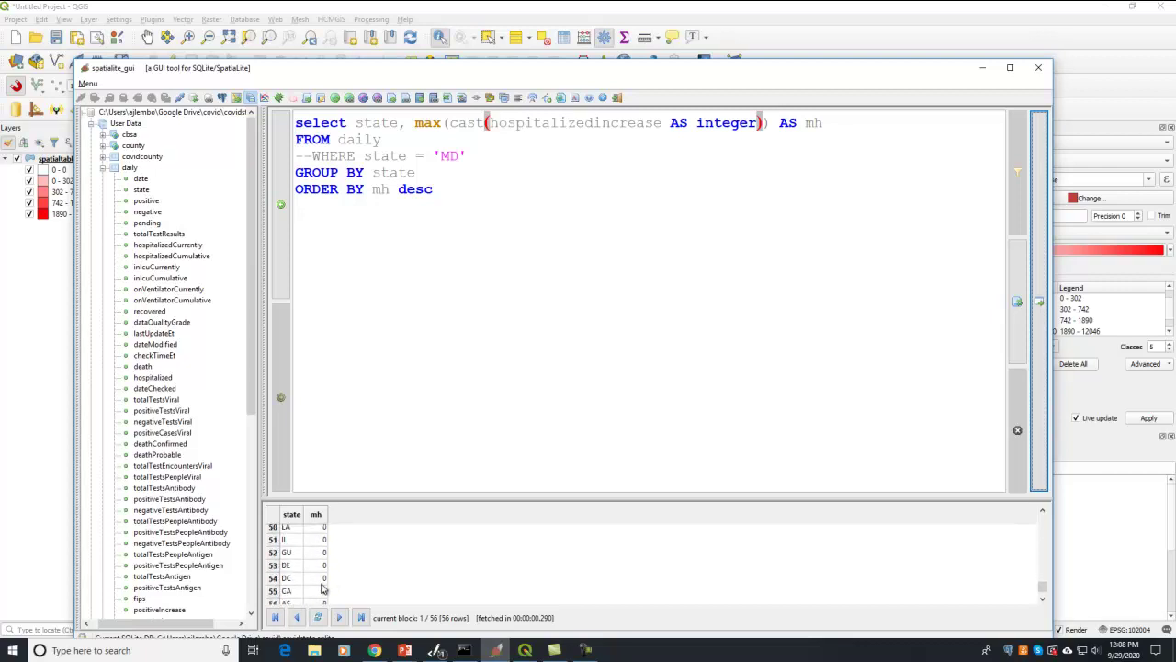
pyautogui.scroll(-1, 322, 588)
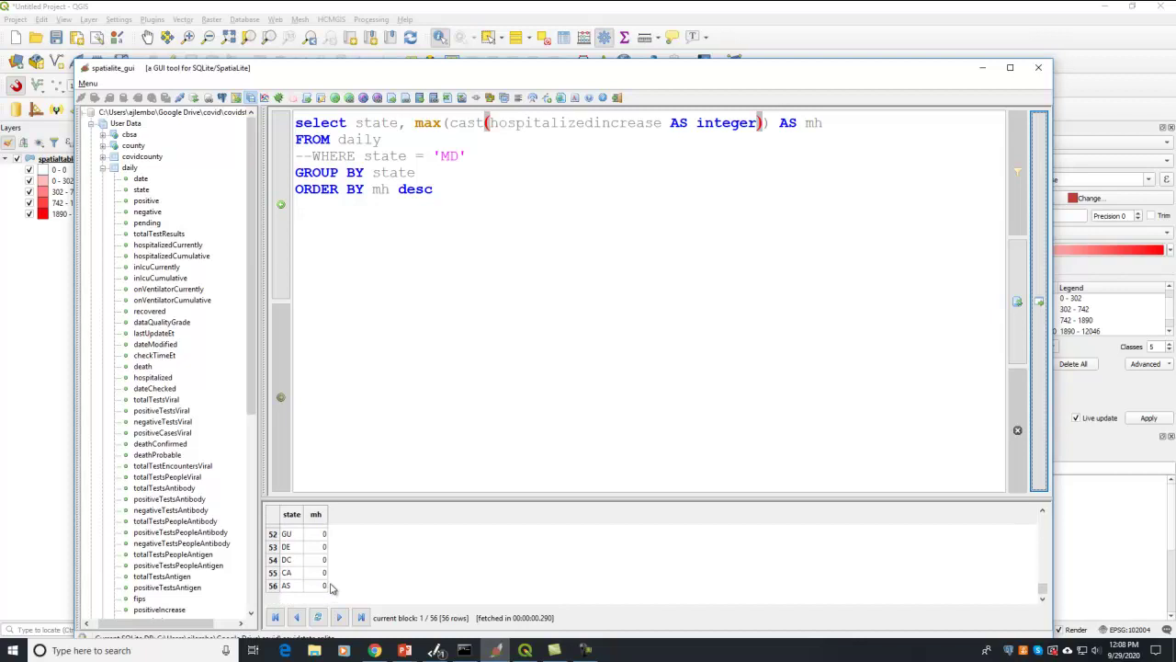
pyautogui.scroll(5, 331, 588)
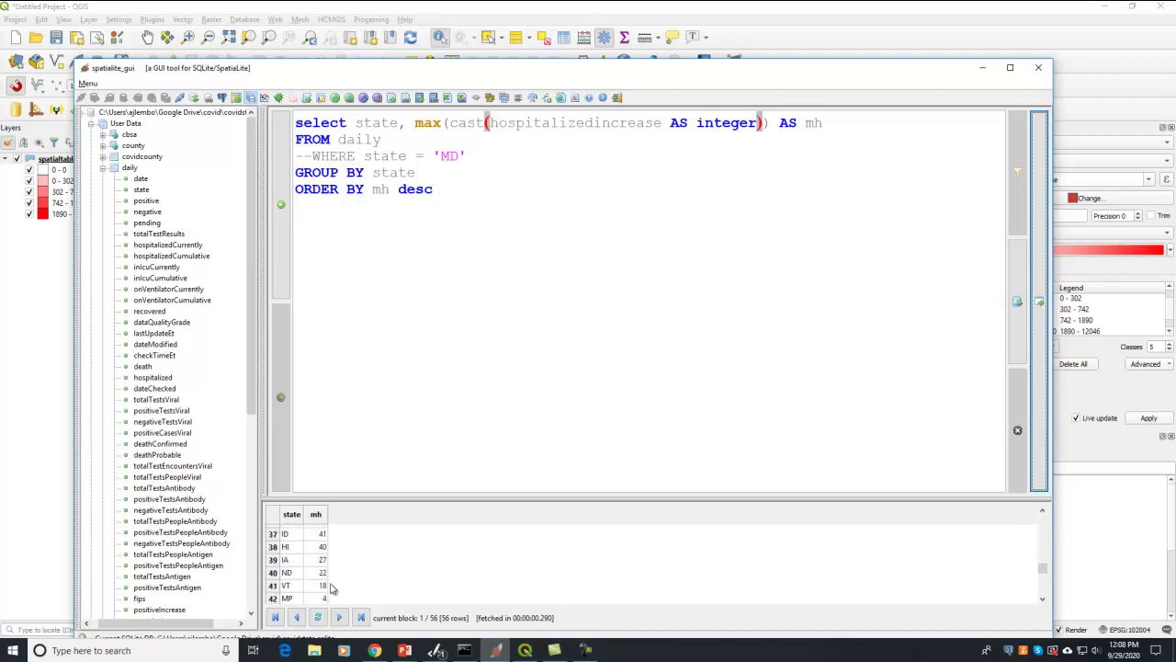
pyautogui.scroll(4, 331, 588)
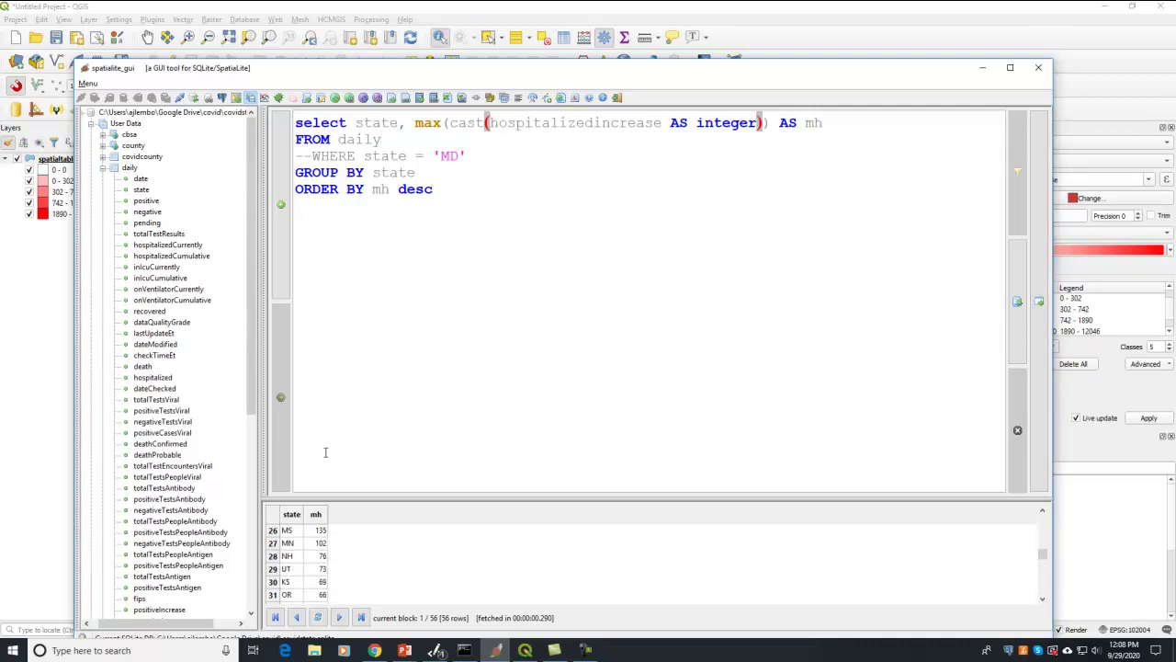
# Undo the column-name edit, rerun the per-state maximum query, and scroll its 56 rows
pyautogui.hotkey('ctrl', 'z')
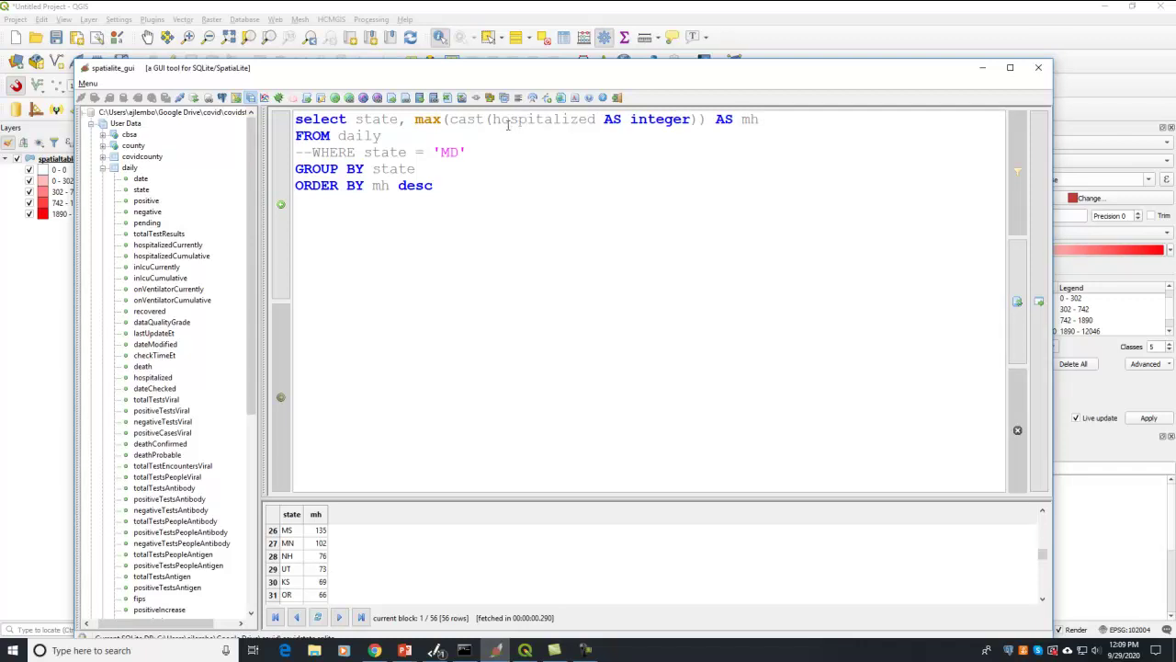
pyautogui.click(1039, 300)
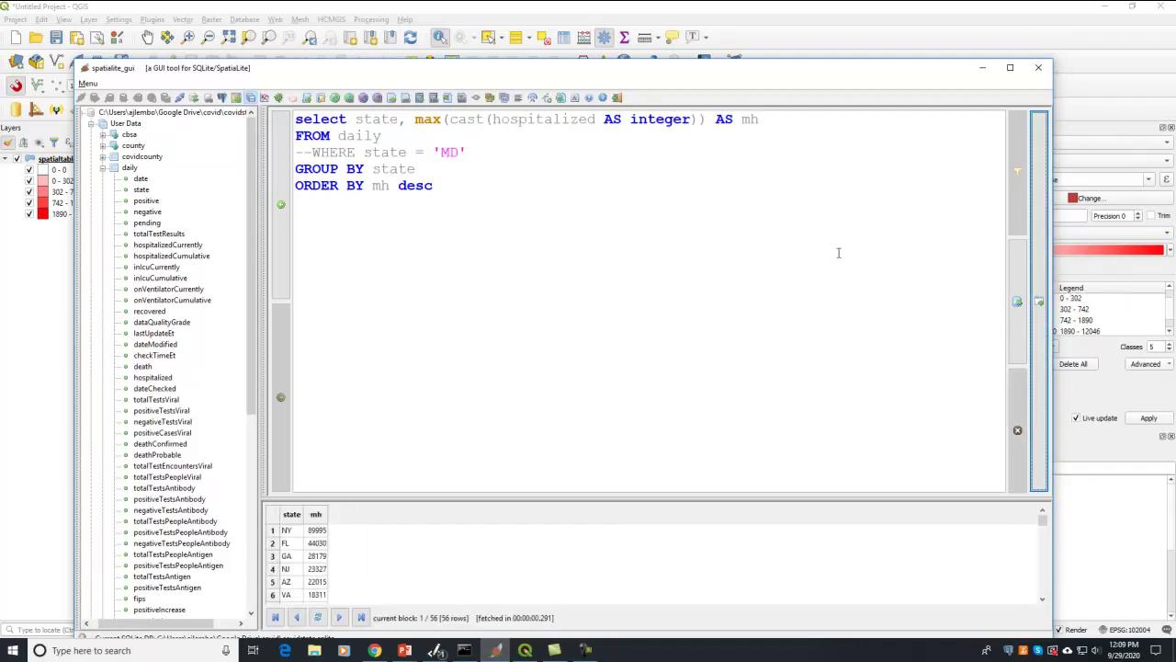
pyautogui.scroll(-7, 393, 588)
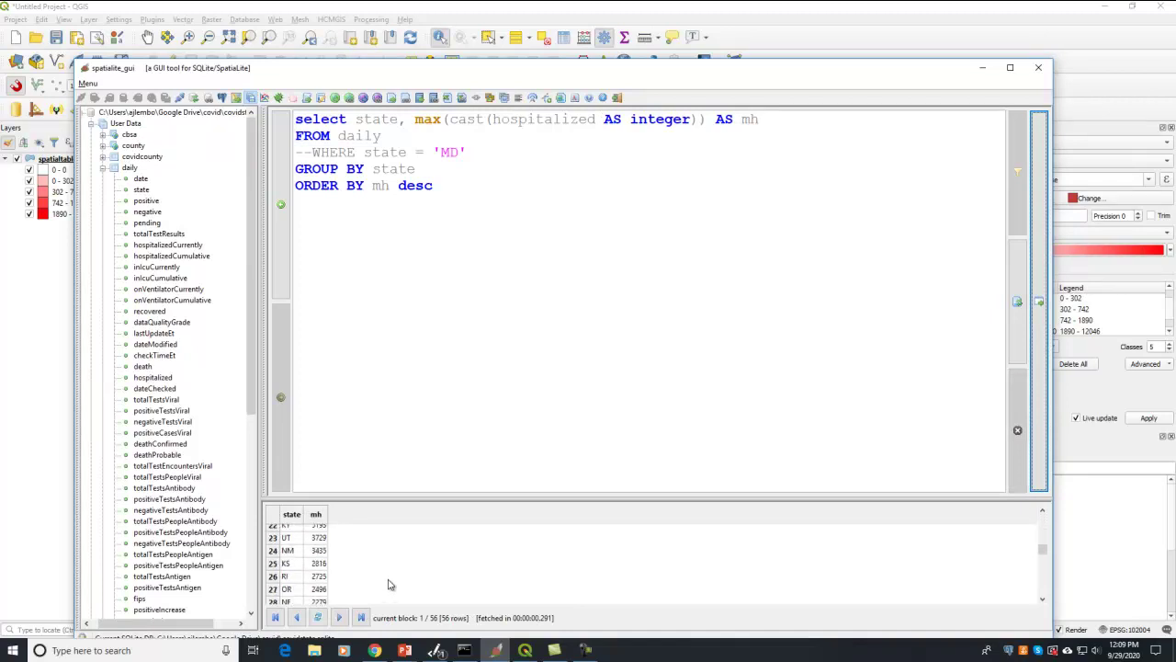
pyautogui.scroll(-6, 388, 584)
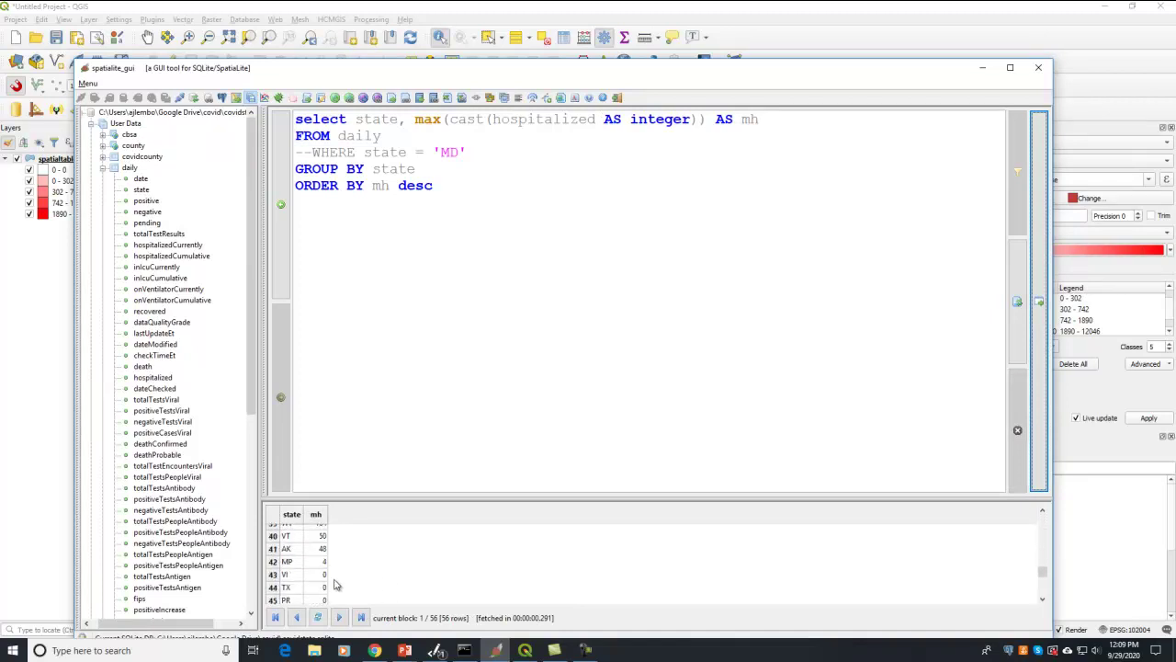
pyautogui.scroll(-3, 334, 592)
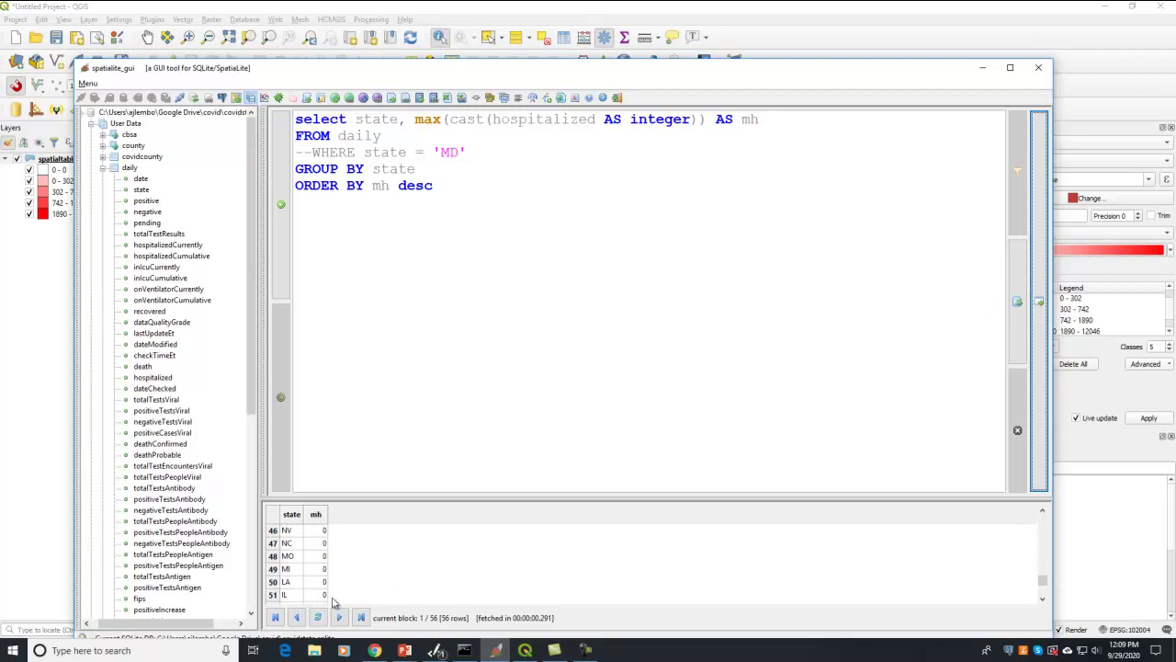
pyautogui.scroll(-3, 335, 601)
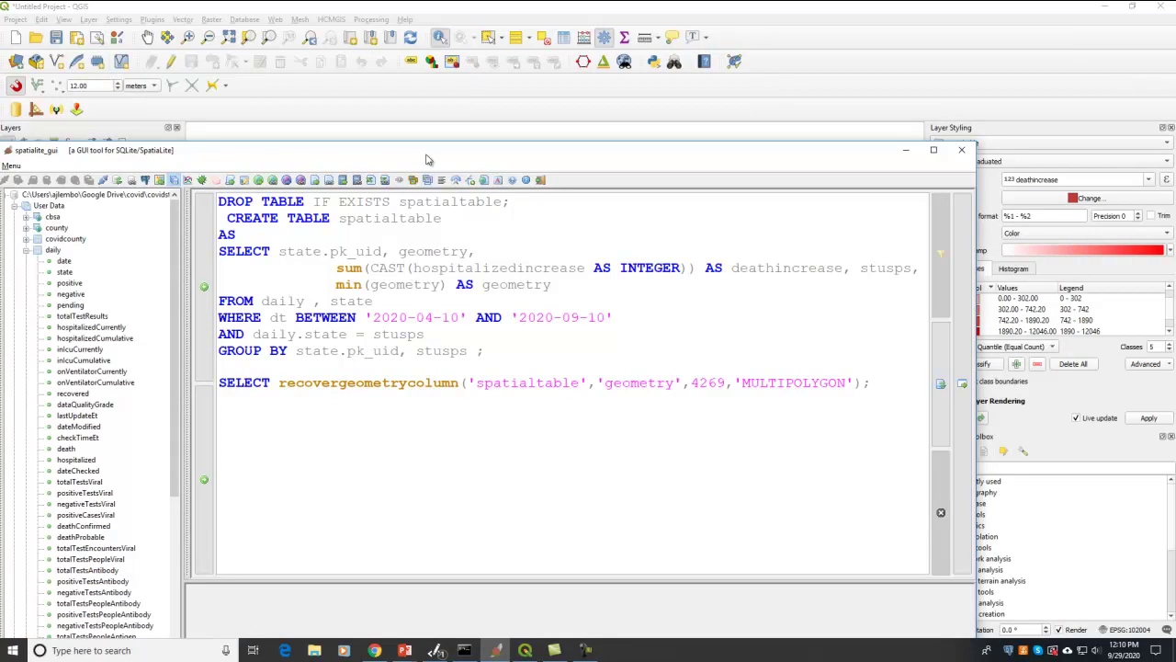
# Replace hospitalizedincrease with positiveincrease in the spatialtable rebuild script and run it
pyautogui.moveTo(429, 156); pyautogui.dragTo(522, 326)
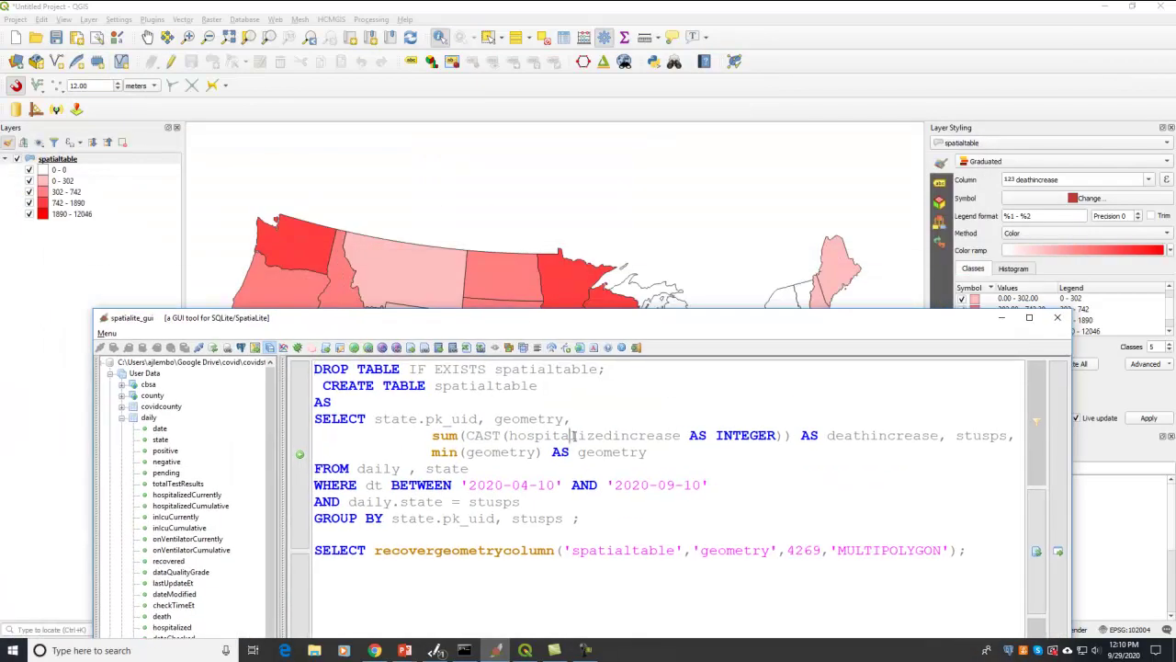
pyautogui.doubleClick(571, 436)
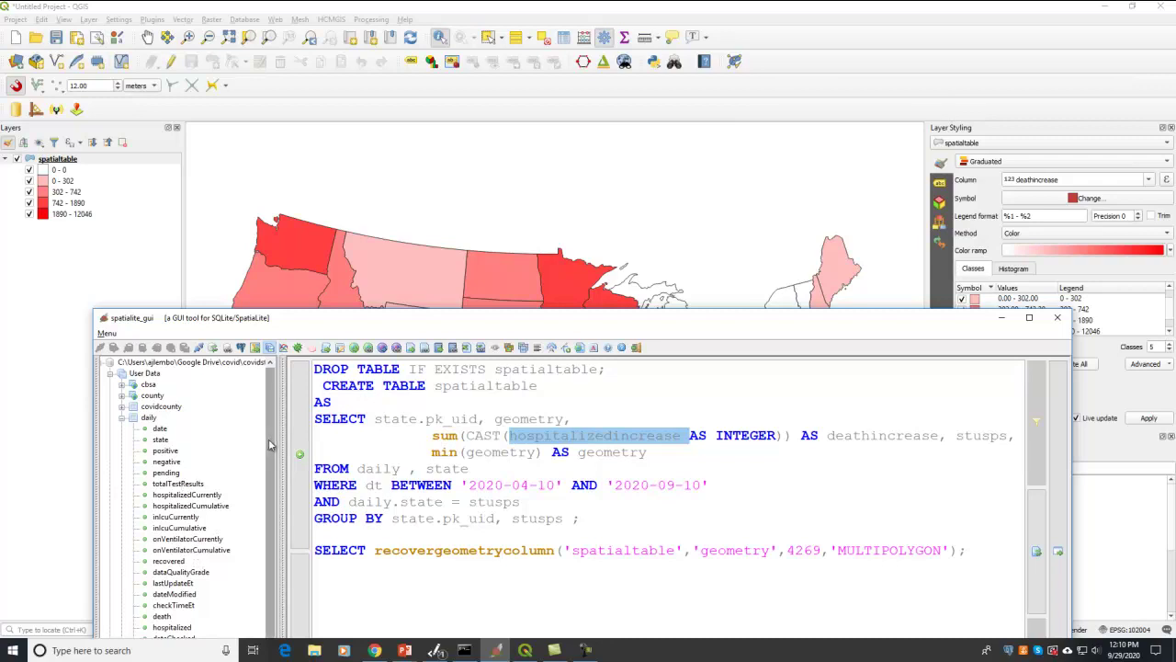
pyautogui.moveTo(269, 445); pyautogui.dragTo(274, 619)
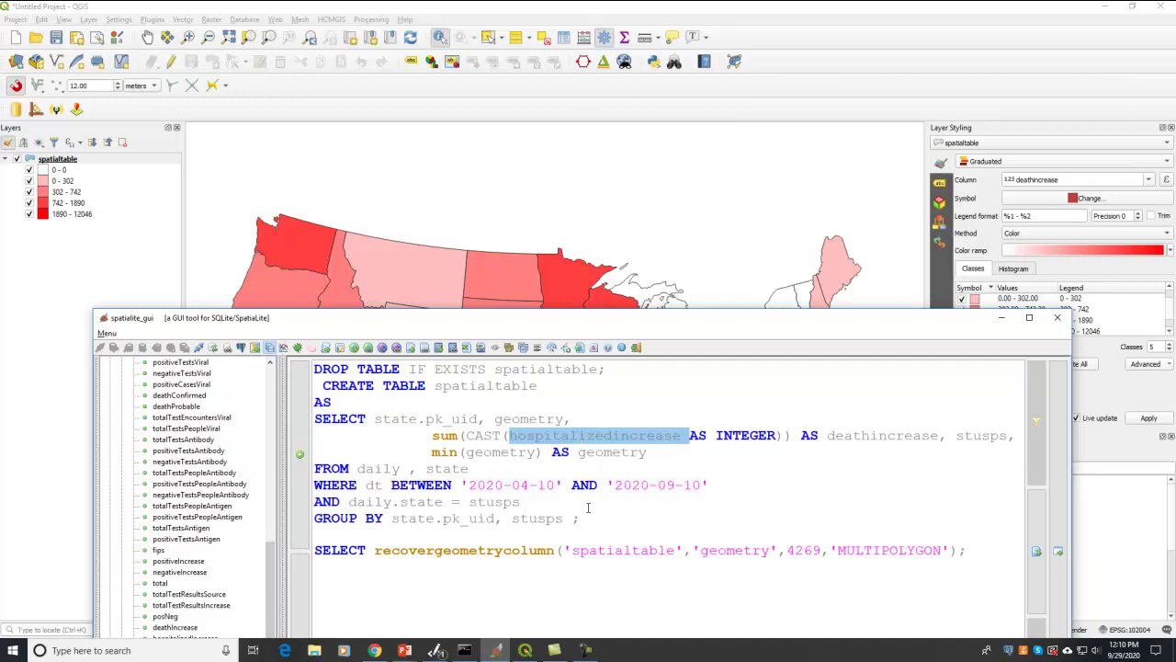
pyautogui.write('positiveincr')
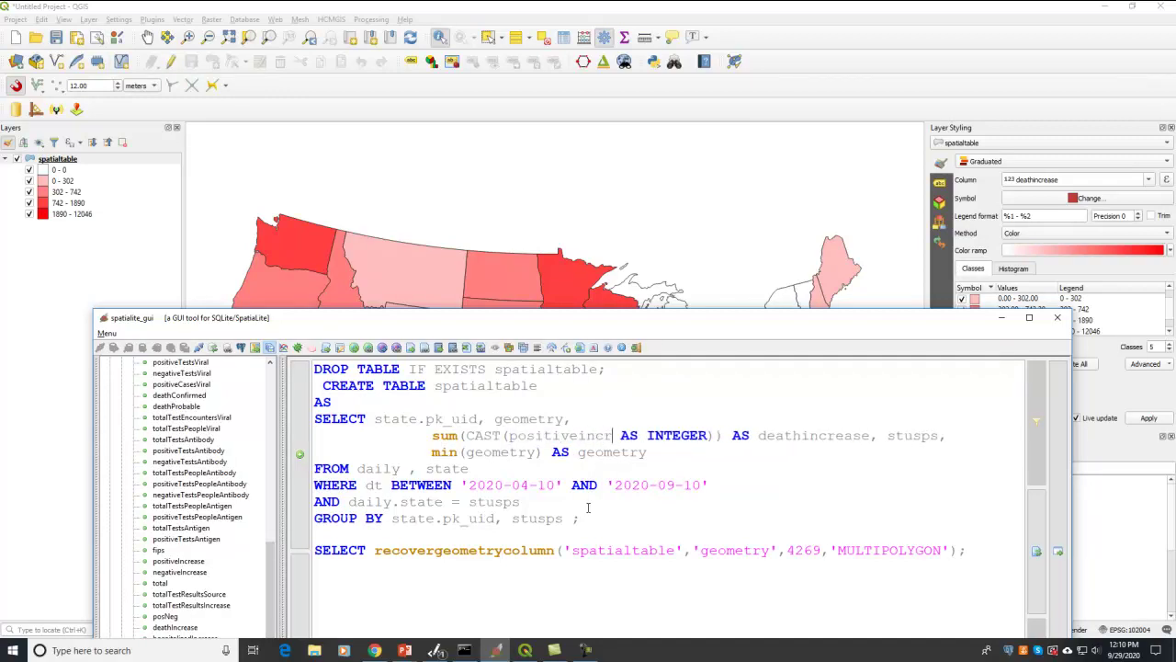
pyautogui.write('ase')
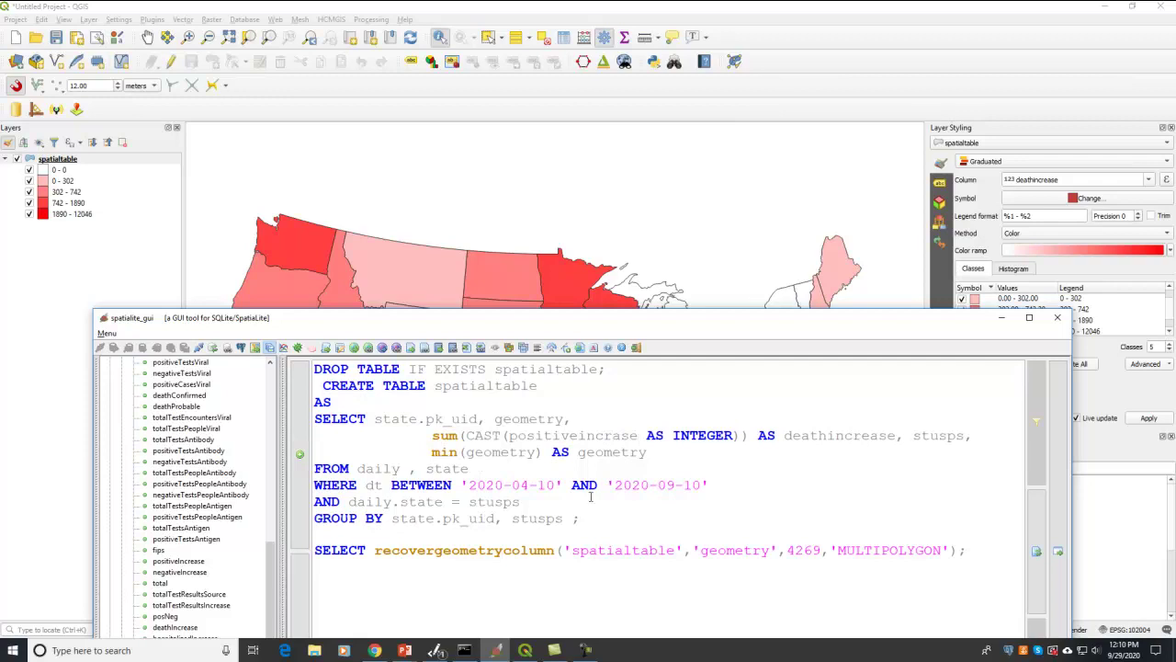
pyautogui.click(613, 435)
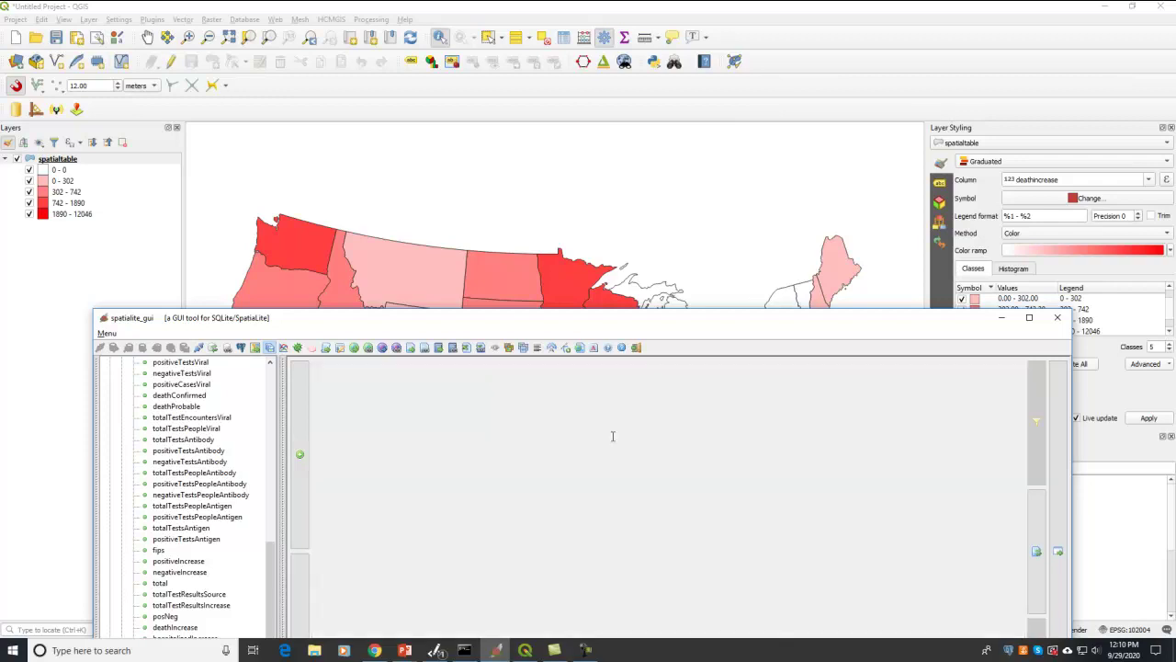
pyautogui.write('e')
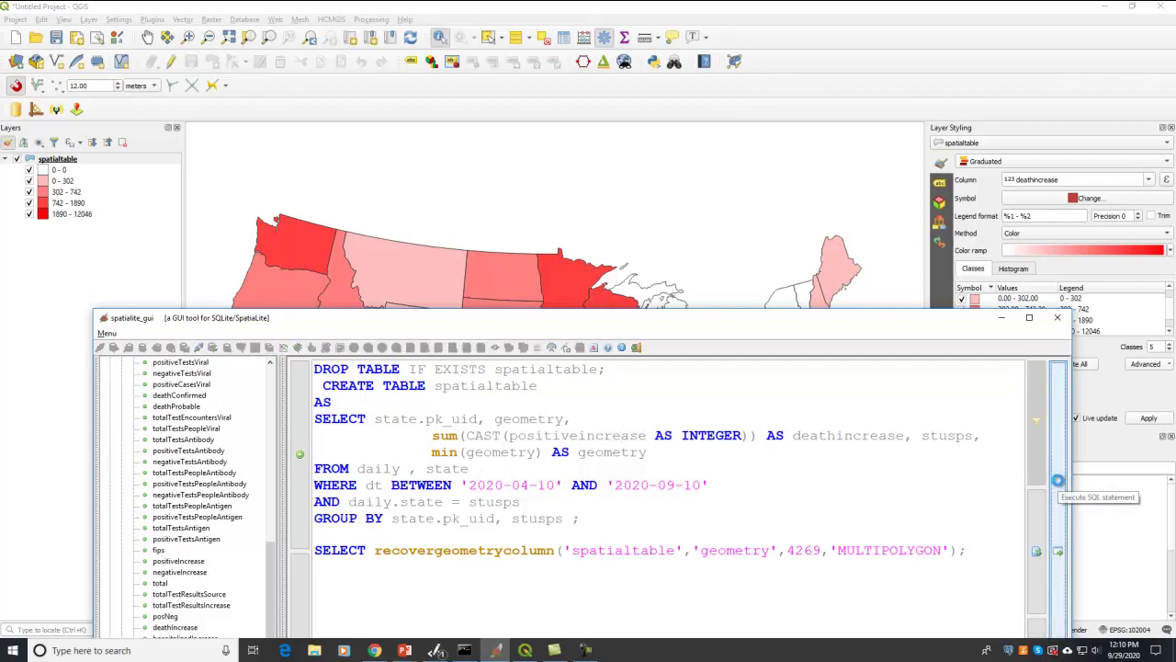
pyautogui.click(466, 19)
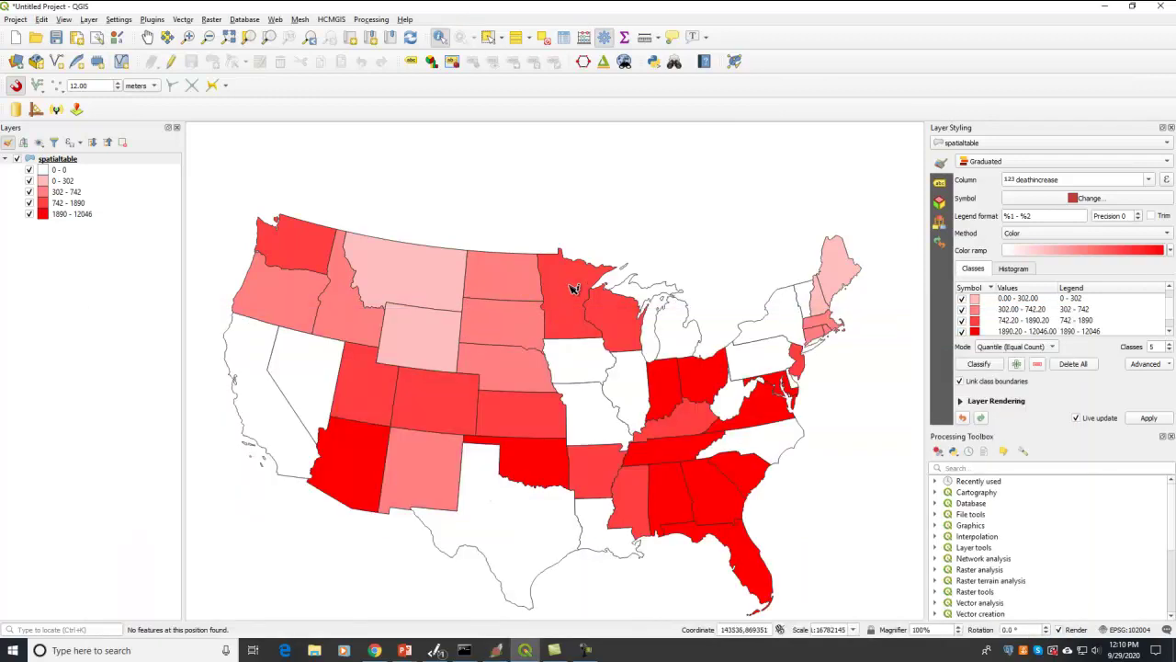
# Inspect Montana, pan the map, and reclassify states into the new 981–724556 ranges
pyautogui.click(452, 252)
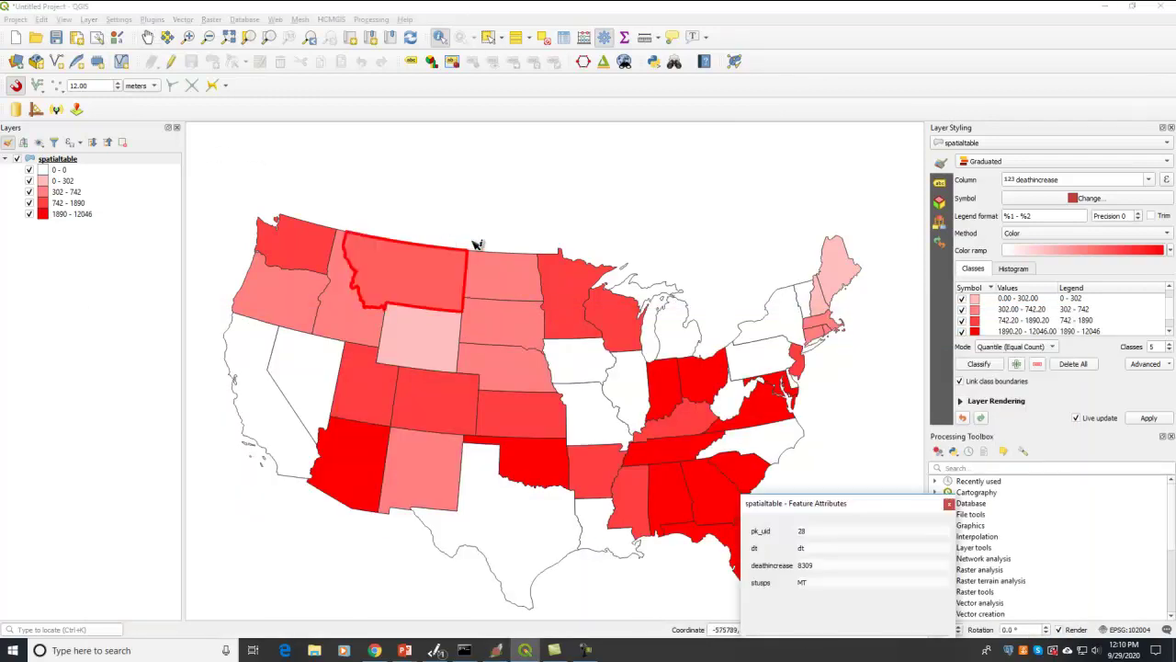
pyautogui.click(147, 37)
pyautogui.moveTo(629, 307); pyautogui.dragTo(581, 289)
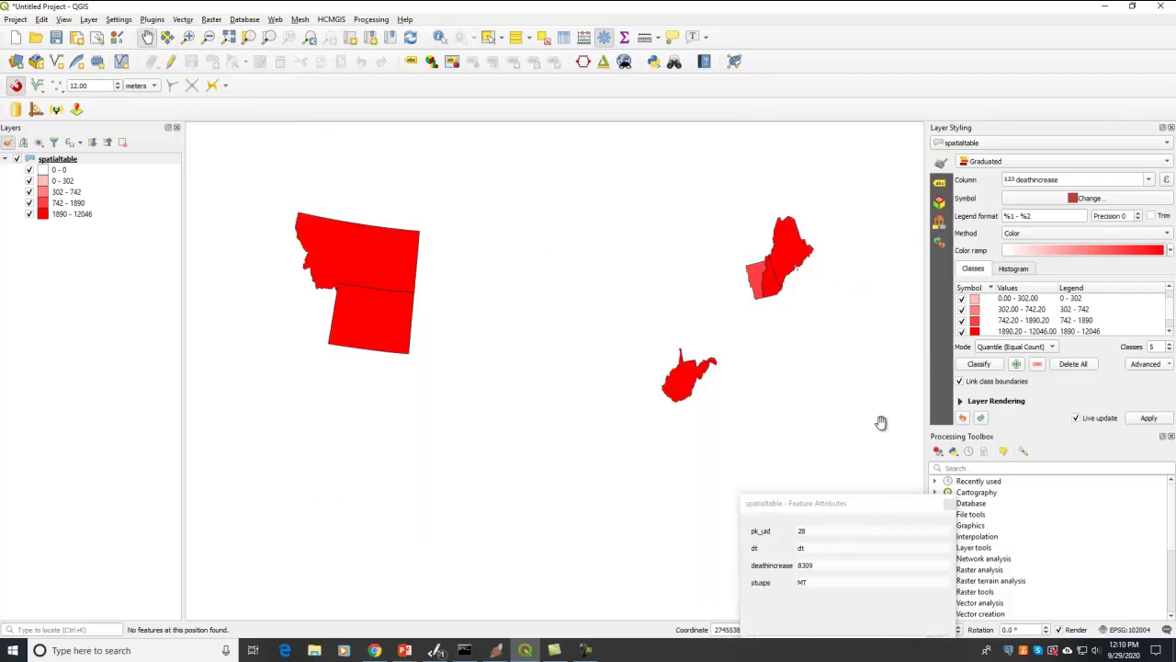
pyautogui.click(980, 364)
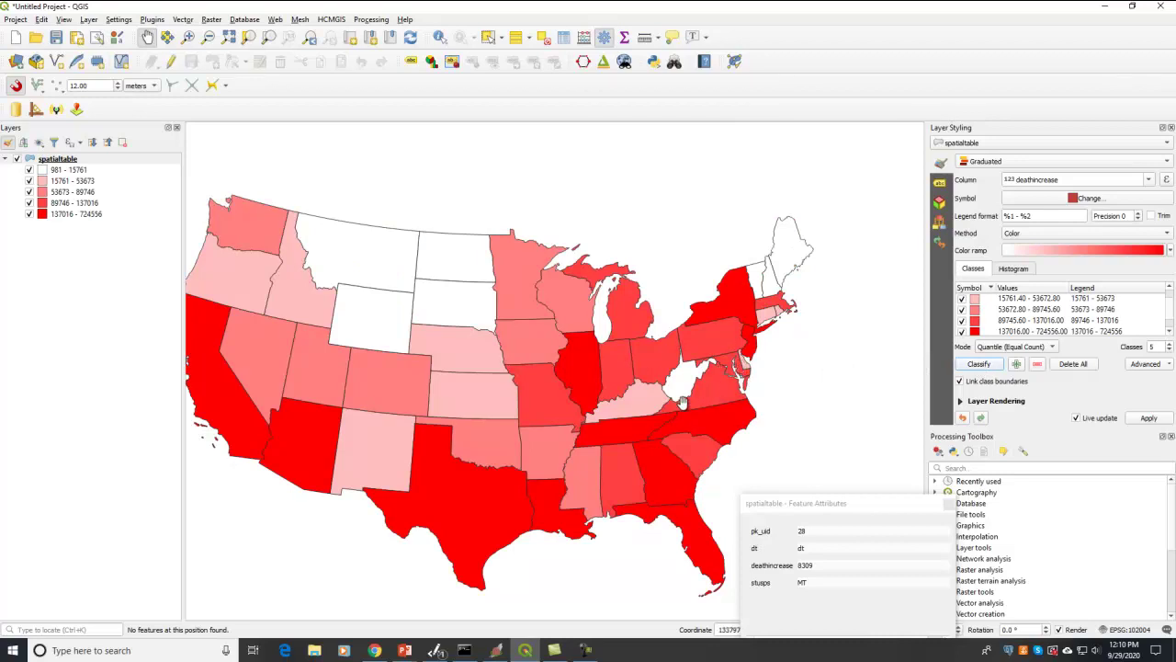
pyautogui.hotkey('alt', 'Tab')
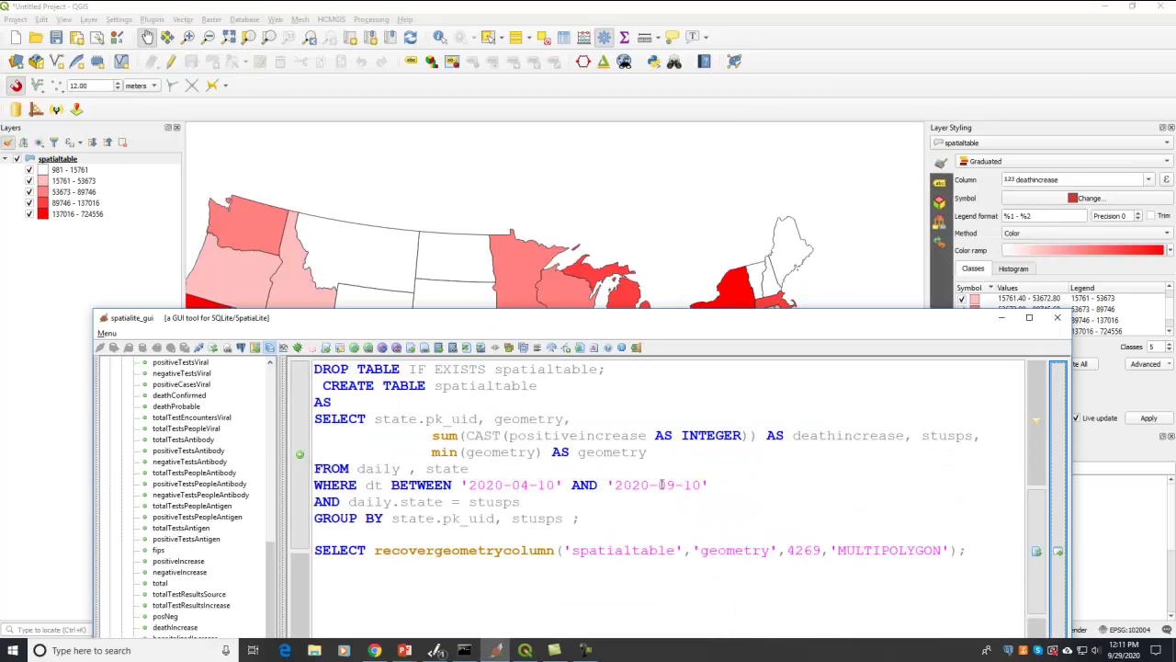
# Move the start date to 2020-08-10, rebuild spatialtable, and reclassify QGIS to 202–188705
pyautogui.moveTo(521, 485); pyautogui.dragTo(529, 487)
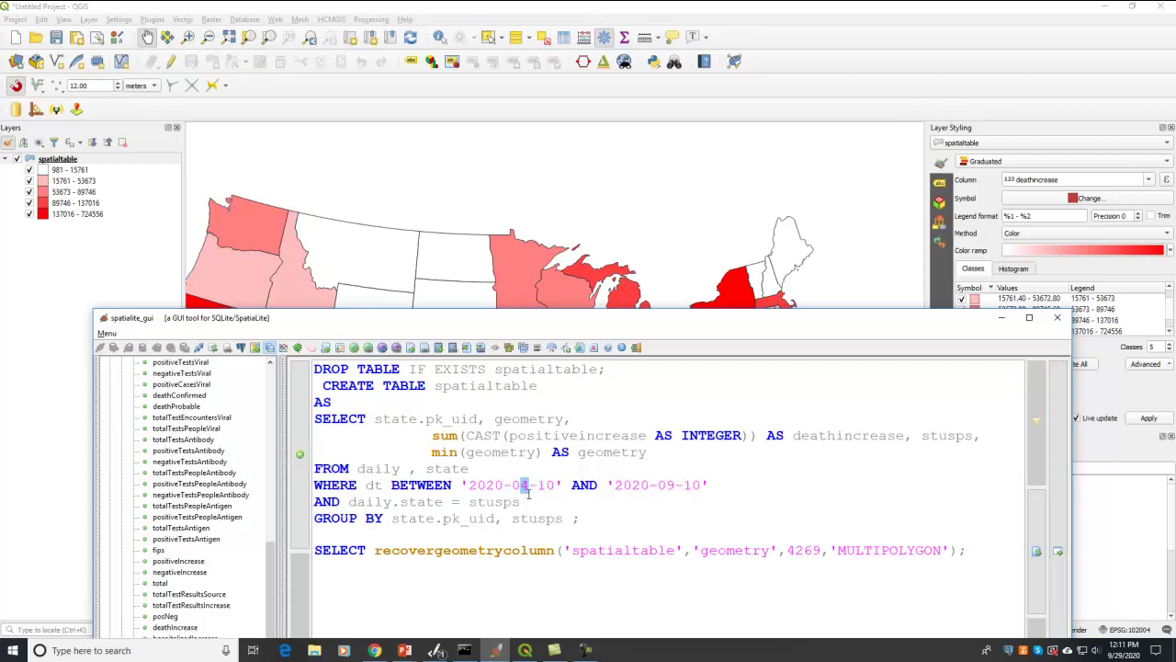
pyautogui.write('8')
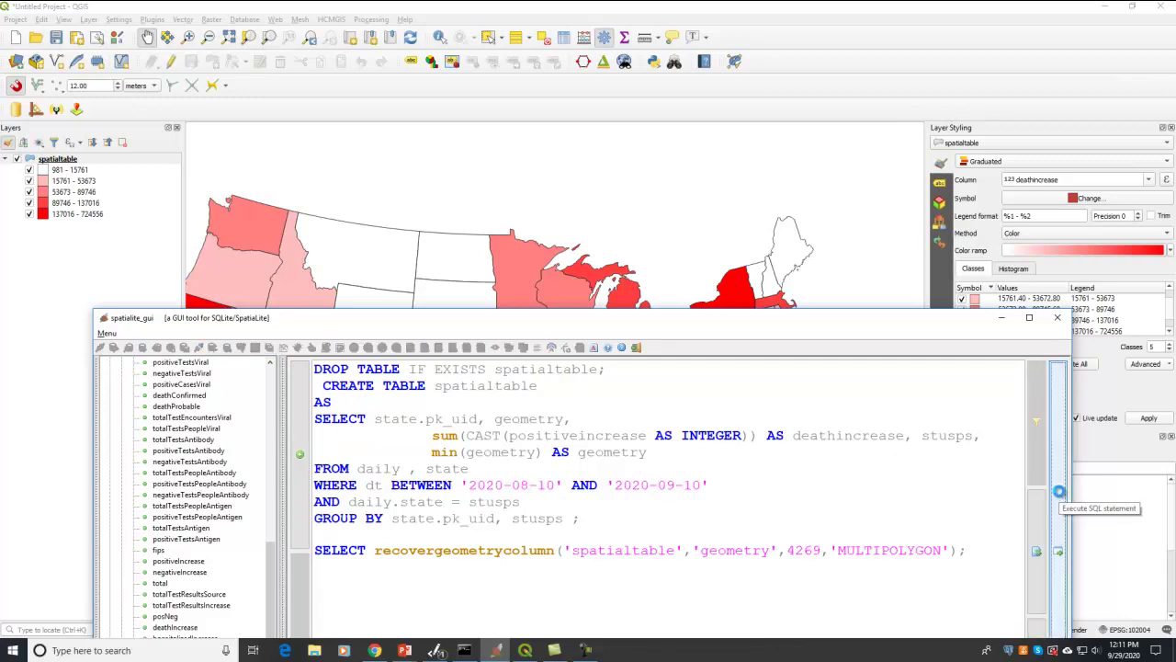
pyautogui.click(1058, 491)
pyautogui.click(698, 21)
pyautogui.moveTo(546, 165); pyautogui.dragTo(562, 168)
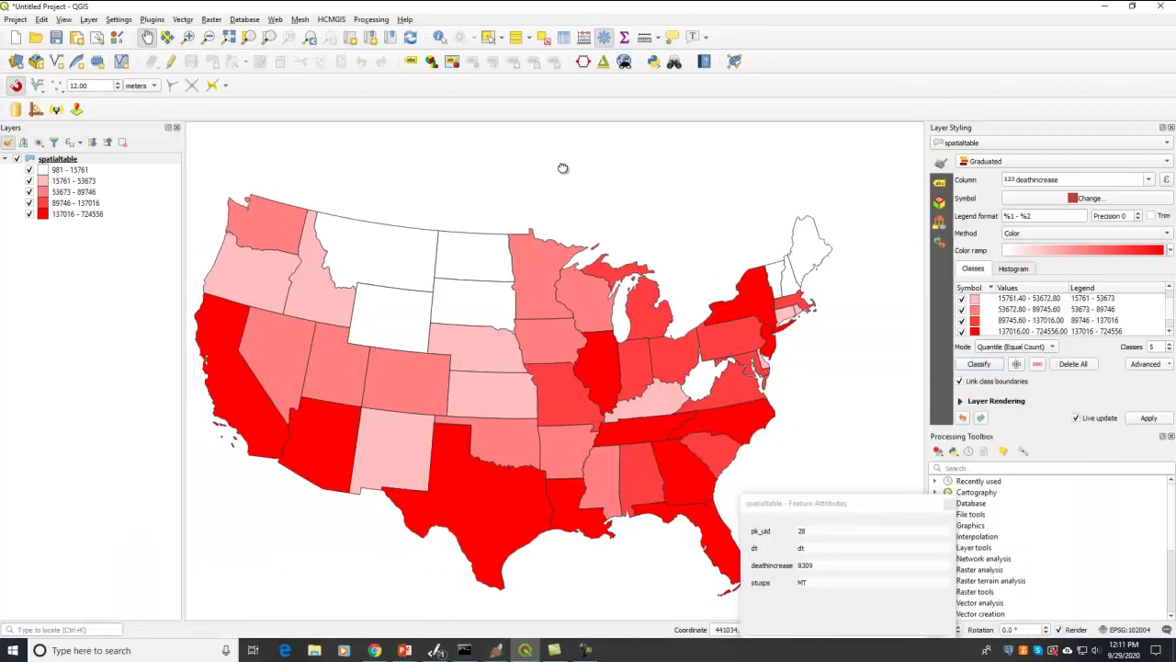
pyautogui.click(977, 364)
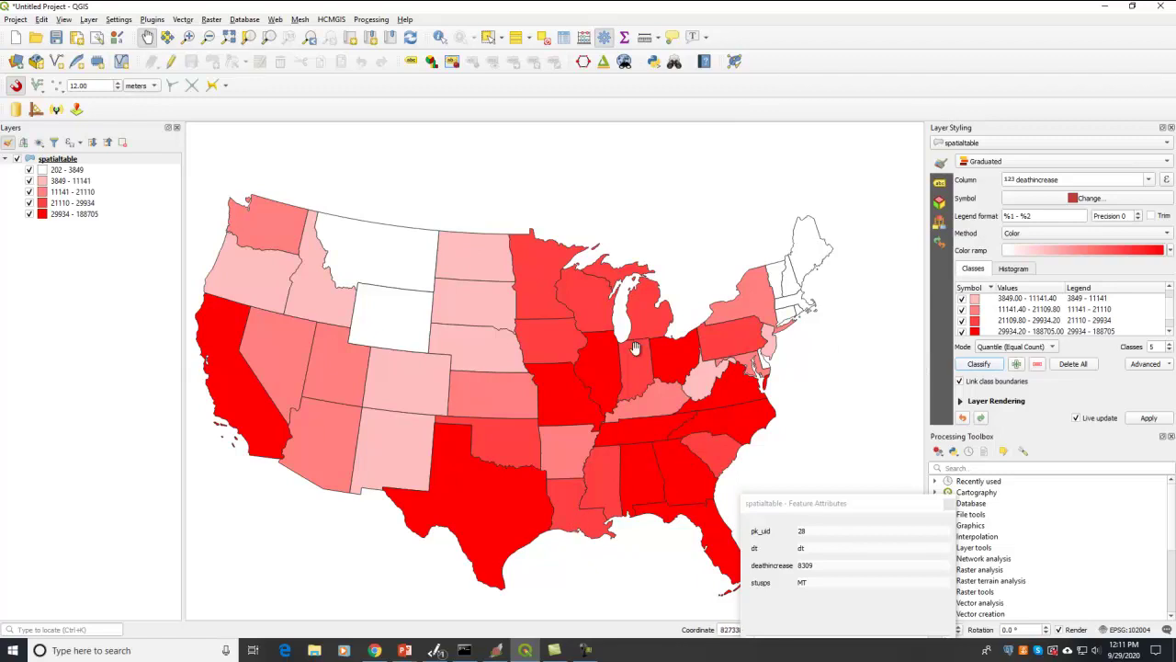
# Show the PART 2 - GET % OF POP query, marking its CAST(pop AS REAL)*100000 expression
pyautogui.hotkey('alt', 'Tab')
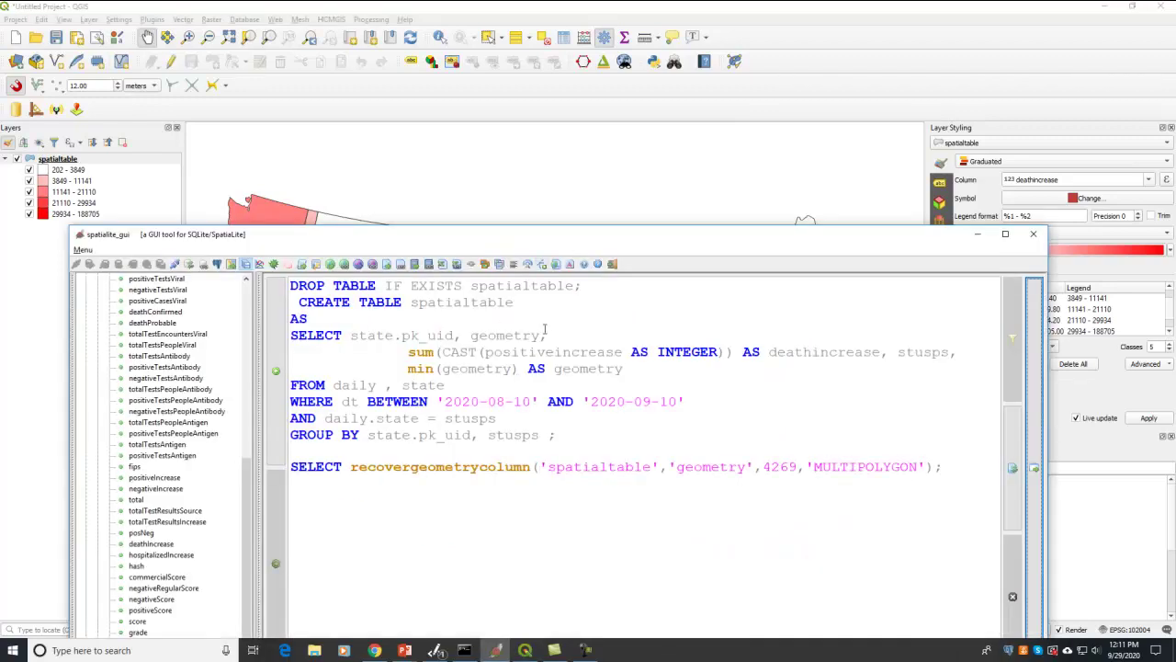
pyautogui.hotkey('alt', 'Tab')
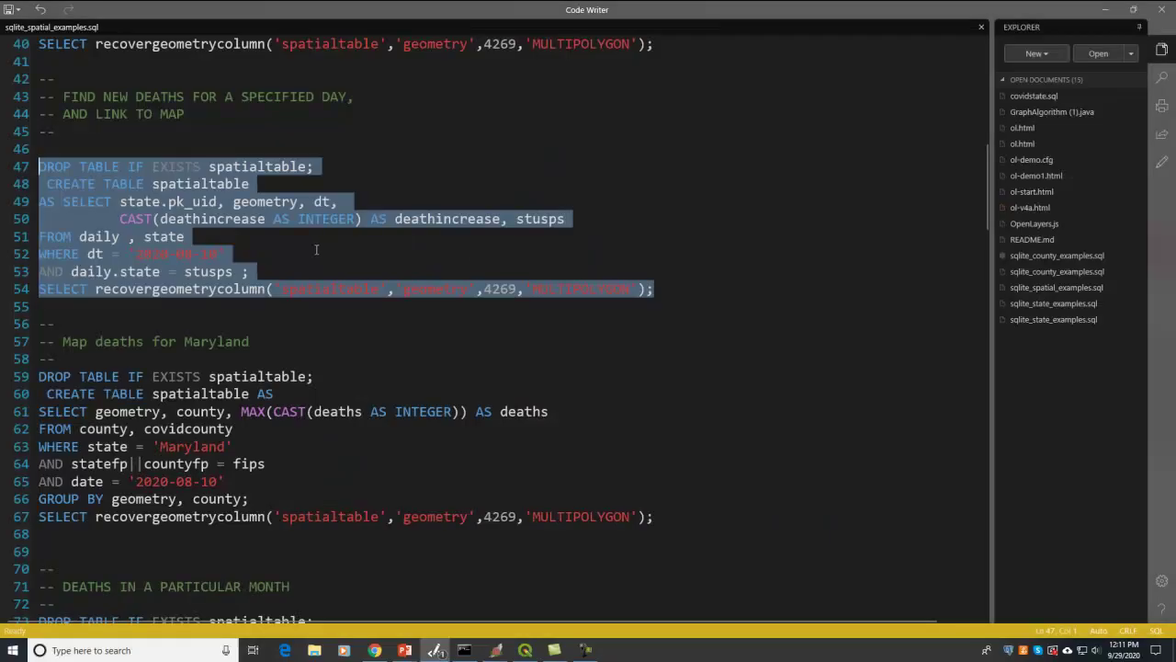
pyautogui.scroll(4, 313, 251)
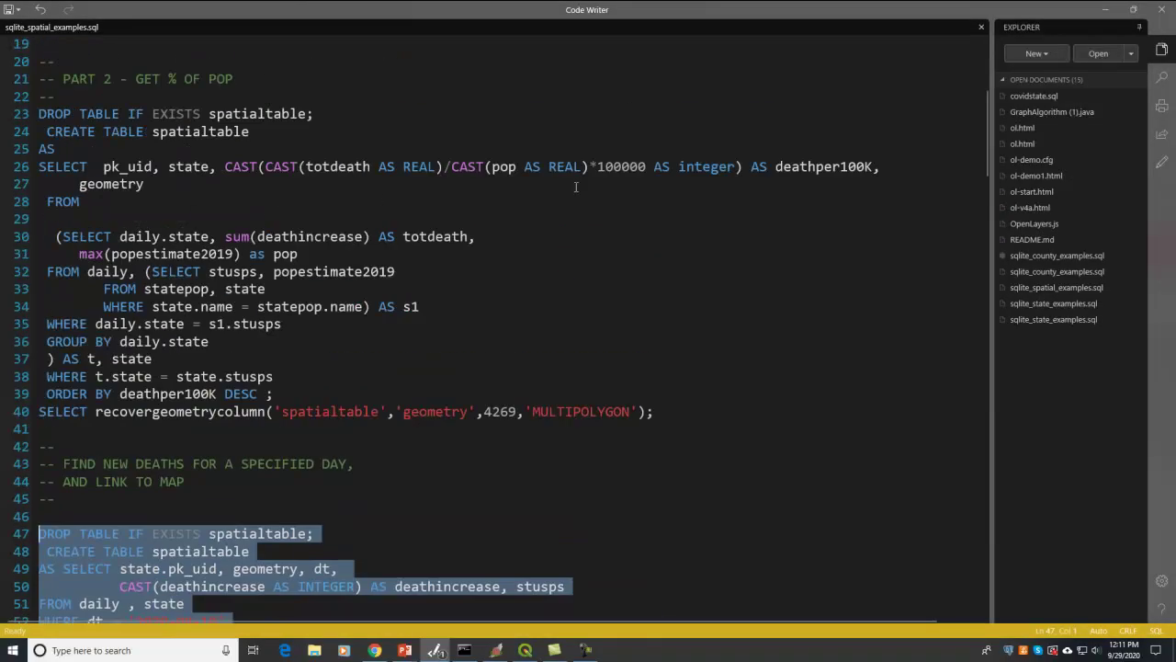
pyautogui.moveTo(451, 166); pyautogui.dragTo(656, 166)
pyautogui.click(656, 166)
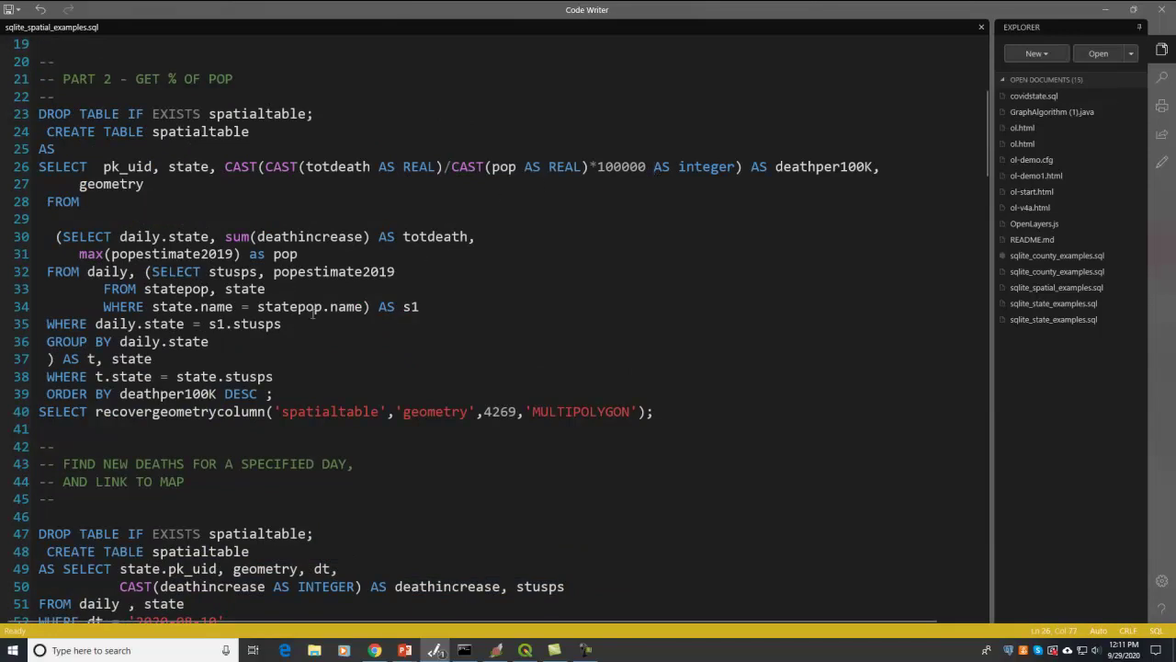
pyautogui.scroll(-2, 375, 389)
pyautogui.scroll(2, 376, 389)
# Zoom the QGIS map in on Pennsylvania, New Jersey, Maryland and Delaware
pyautogui.hotkey('alt', 'Tab')
pyautogui.hotkey('alt', 'Tab')
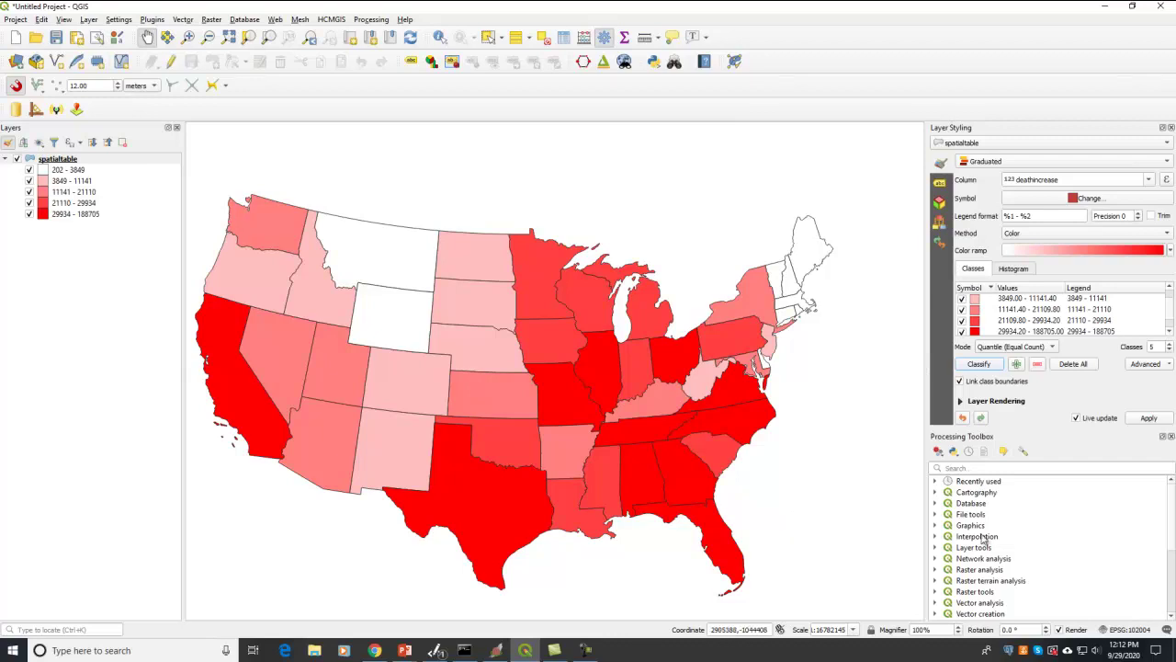
pyautogui.scroll(2, 698, 368)
pyautogui.moveTo(768, 362); pyautogui.dragTo(330, 397)
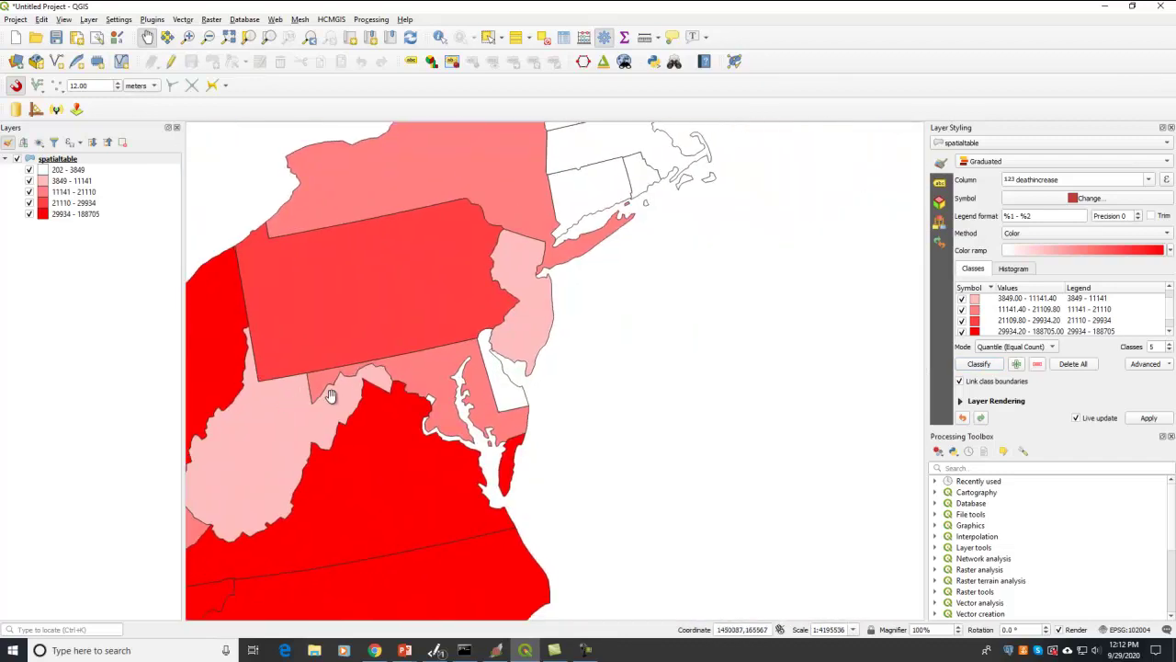